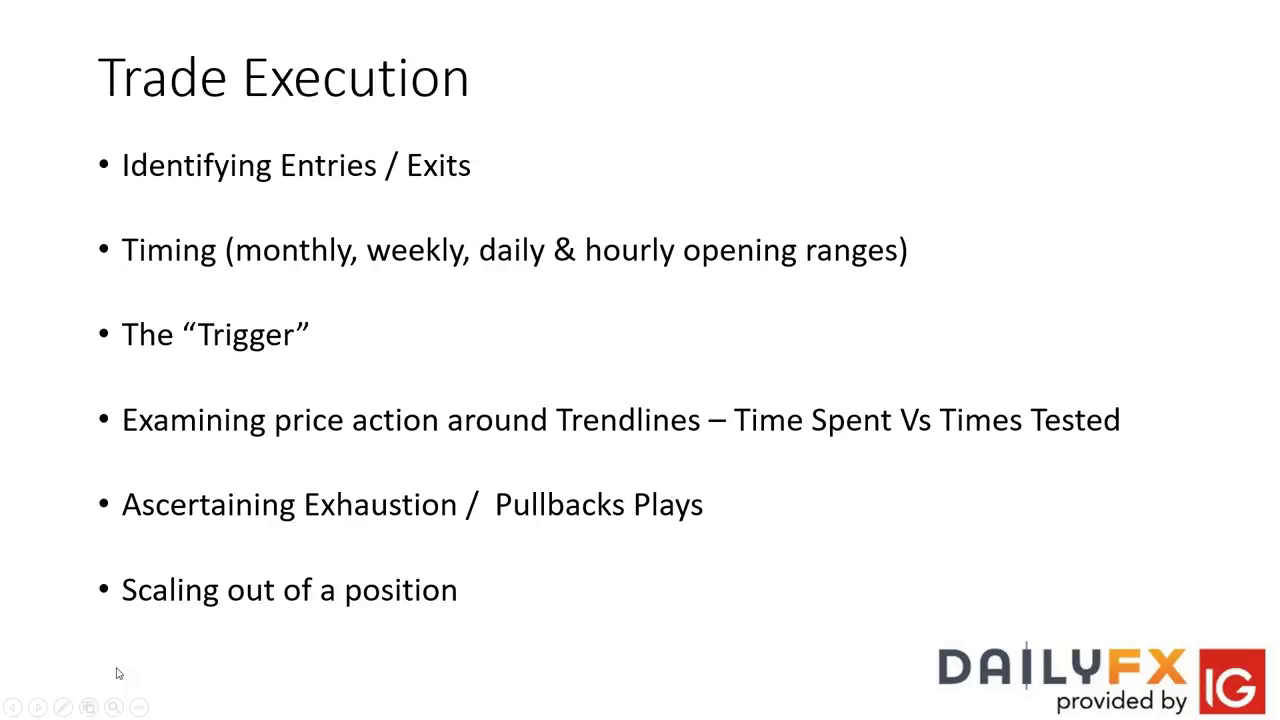
# Switch to the DailyFX article and scroll down to the Foundation of Technical Analysis series links
pyautogui.hotkey('alt', 'Tab')
pyautogui.scroll(-5, 513, 343)
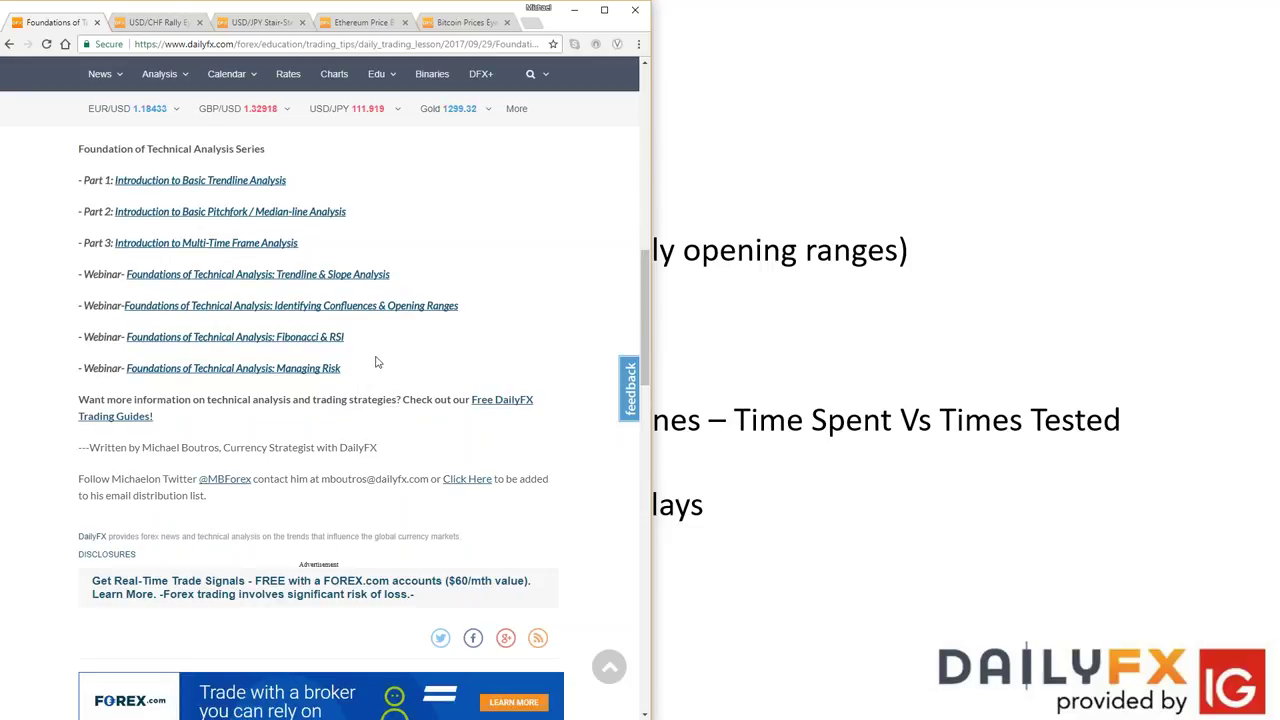
# Hide the DailyFX article so the Trade Execution slide fills the screen again
pyautogui.hotkey('alt', 'Tab')
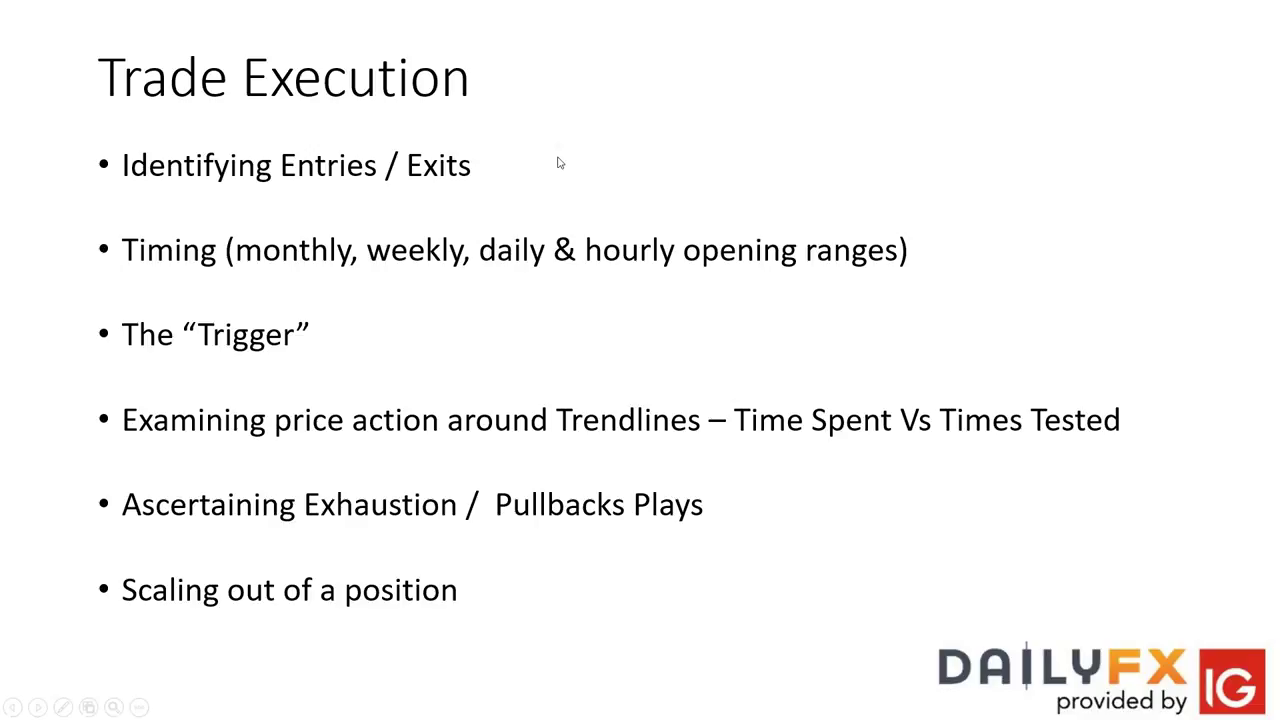
# End the slideshow, view the USD/CHF 4-hour chart maximized, restore the chart pair, and return to Chrome
pyautogui.click(600, 200)
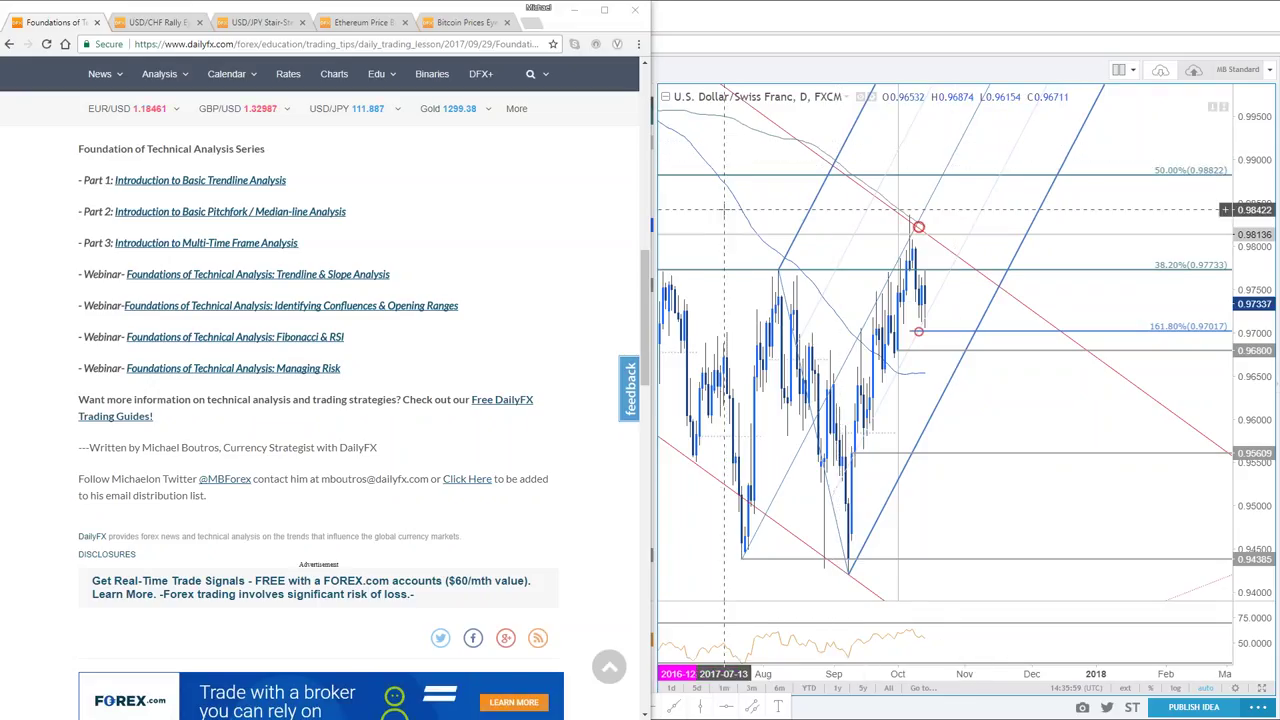
pyautogui.click(757, 157)
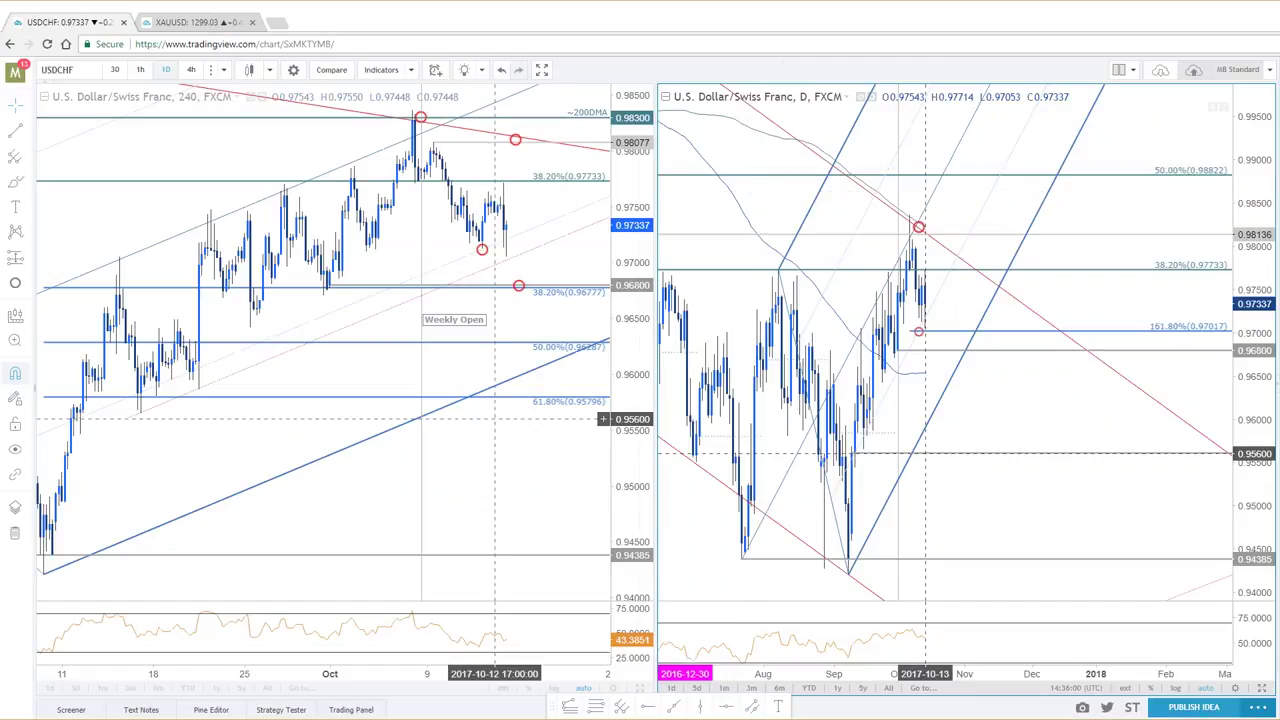
pyautogui.moveTo(560, 516); pyautogui.dragTo(538, 532)
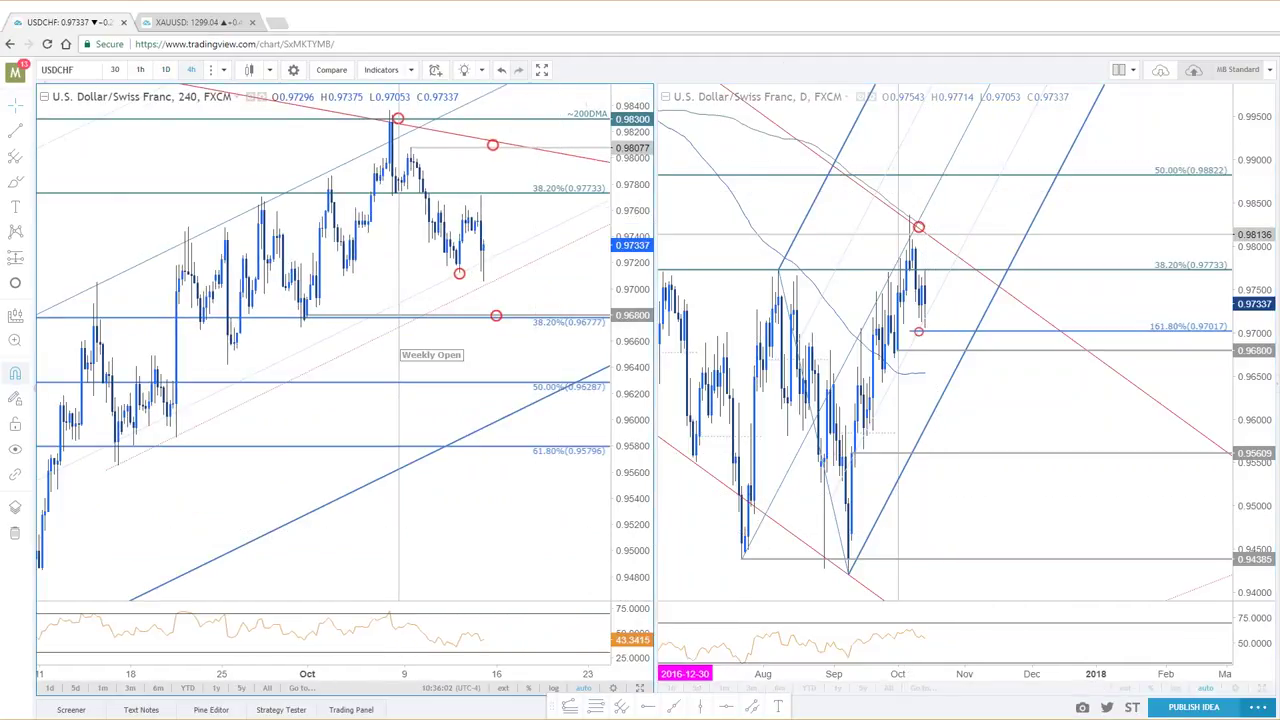
pyautogui.hotkey('alt', 'Return')
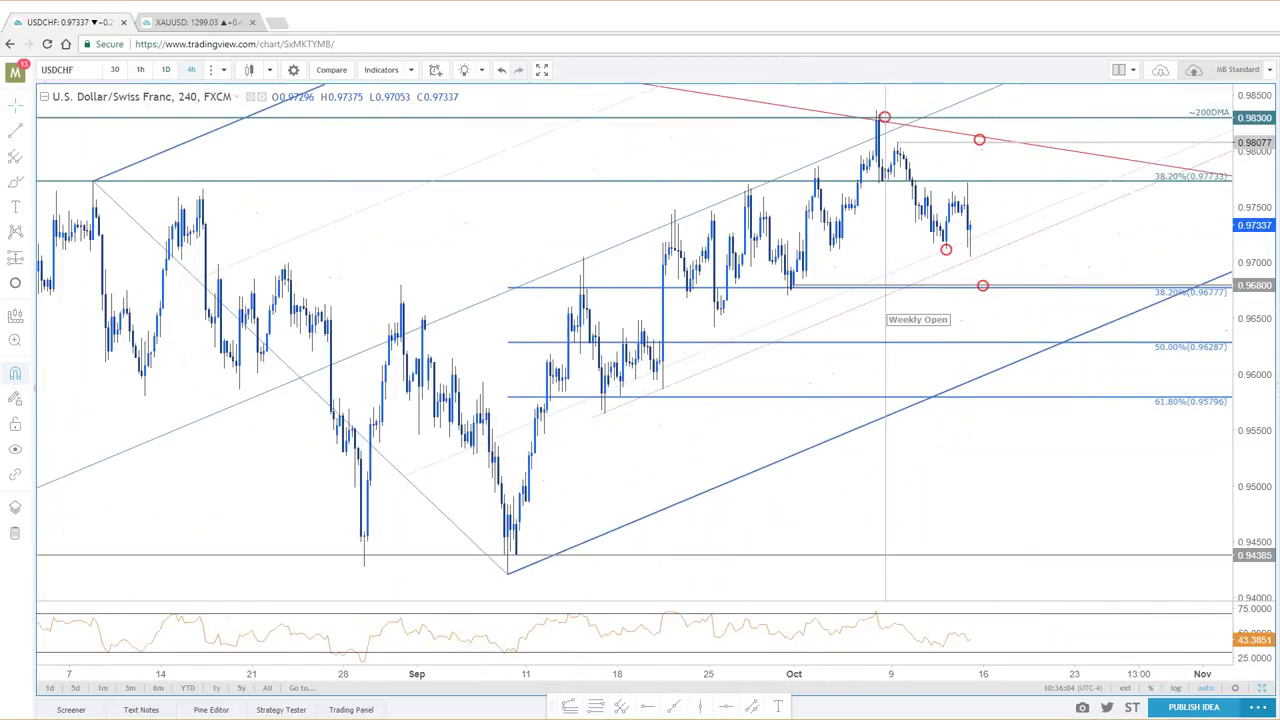
pyautogui.hotkey('alt', 'Return')
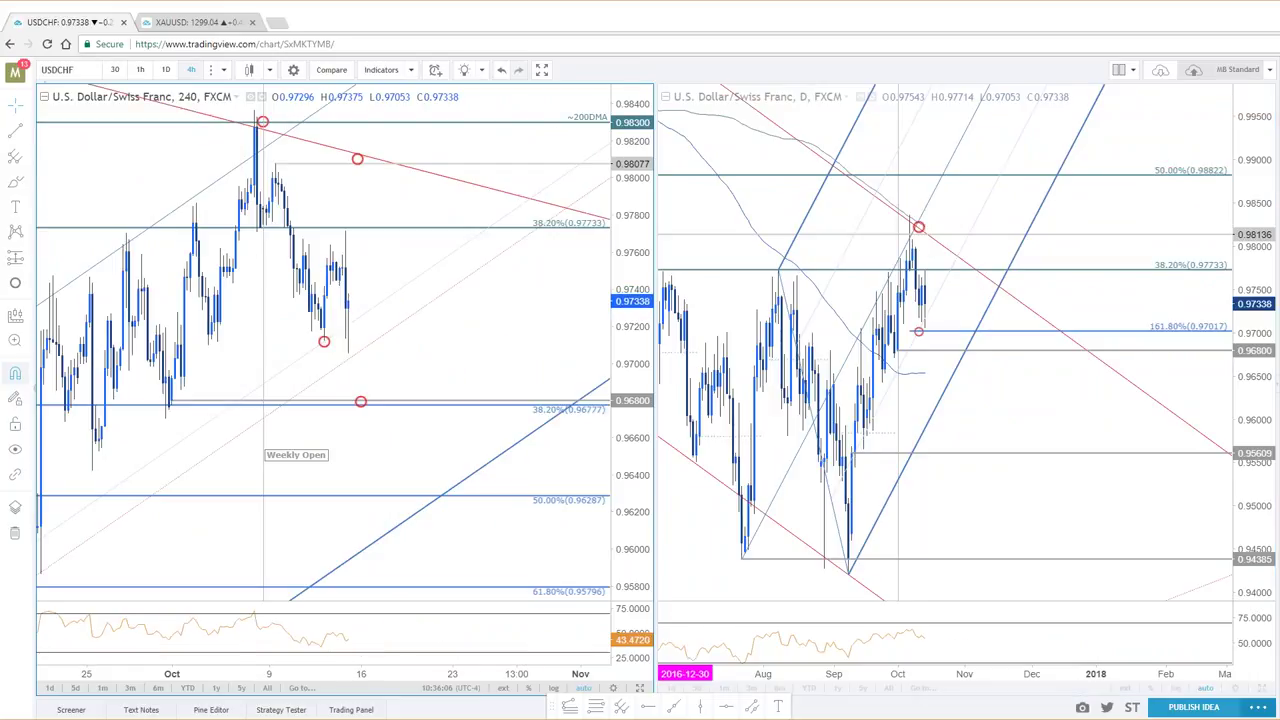
pyautogui.hotkey('alt', 'Tab')
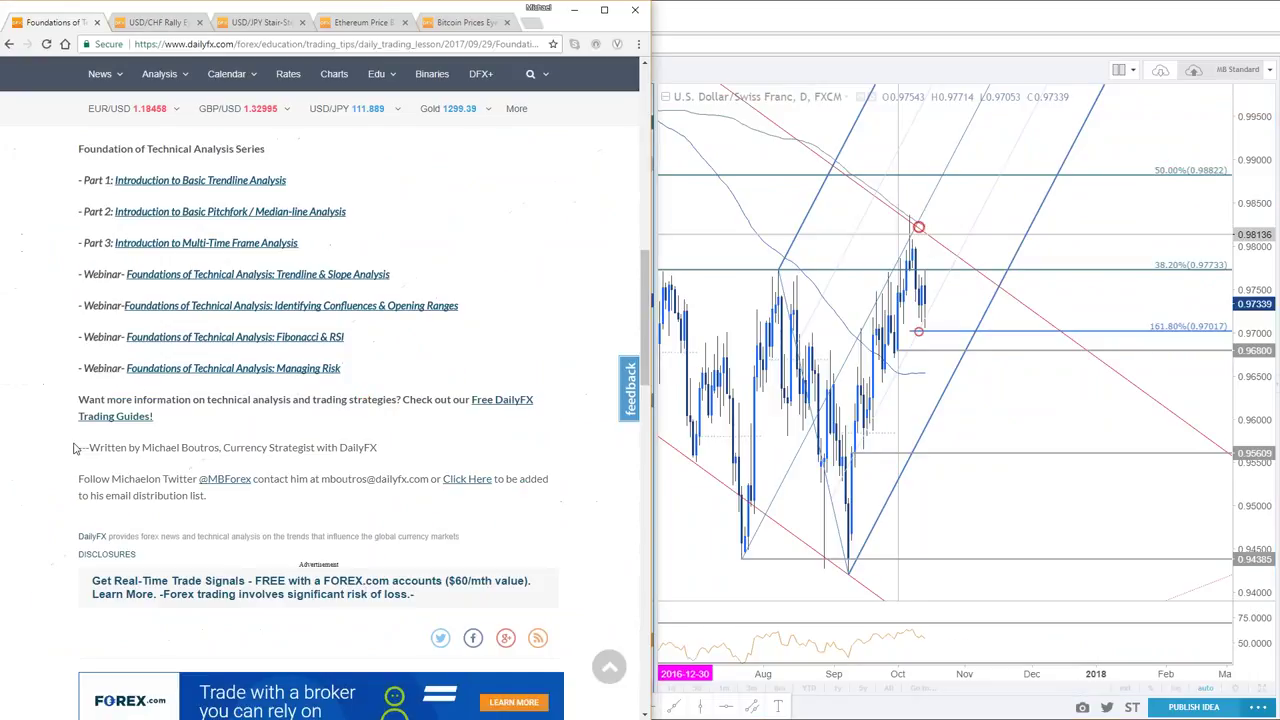
# Open the 'USD/CHF Rally Eyes Major Resistance' article and enlarge its annotated daily chart
pyautogui.click(152, 24)
pyautogui.scroll(5, 300, 400)
pyautogui.moveTo(228, 316); pyautogui.dragTo(80, 286)
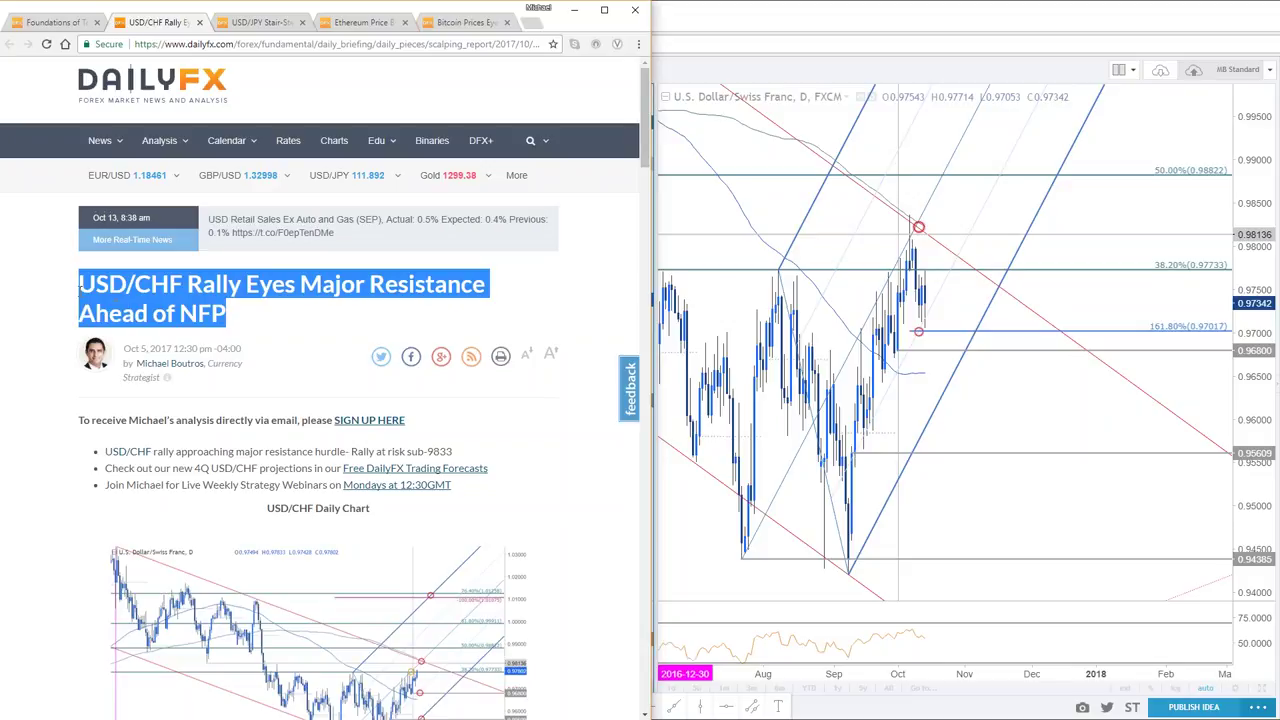
pyautogui.click(392, 343)
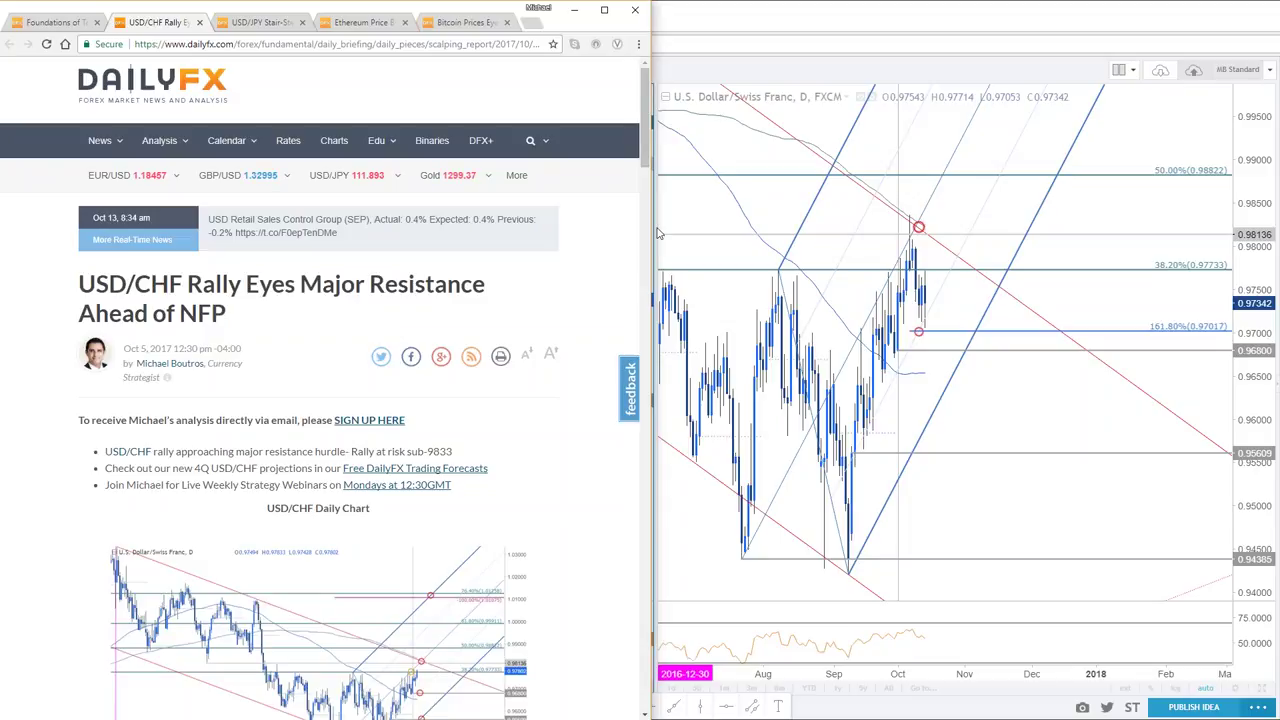
pyautogui.scroll(-5, 481, 210)
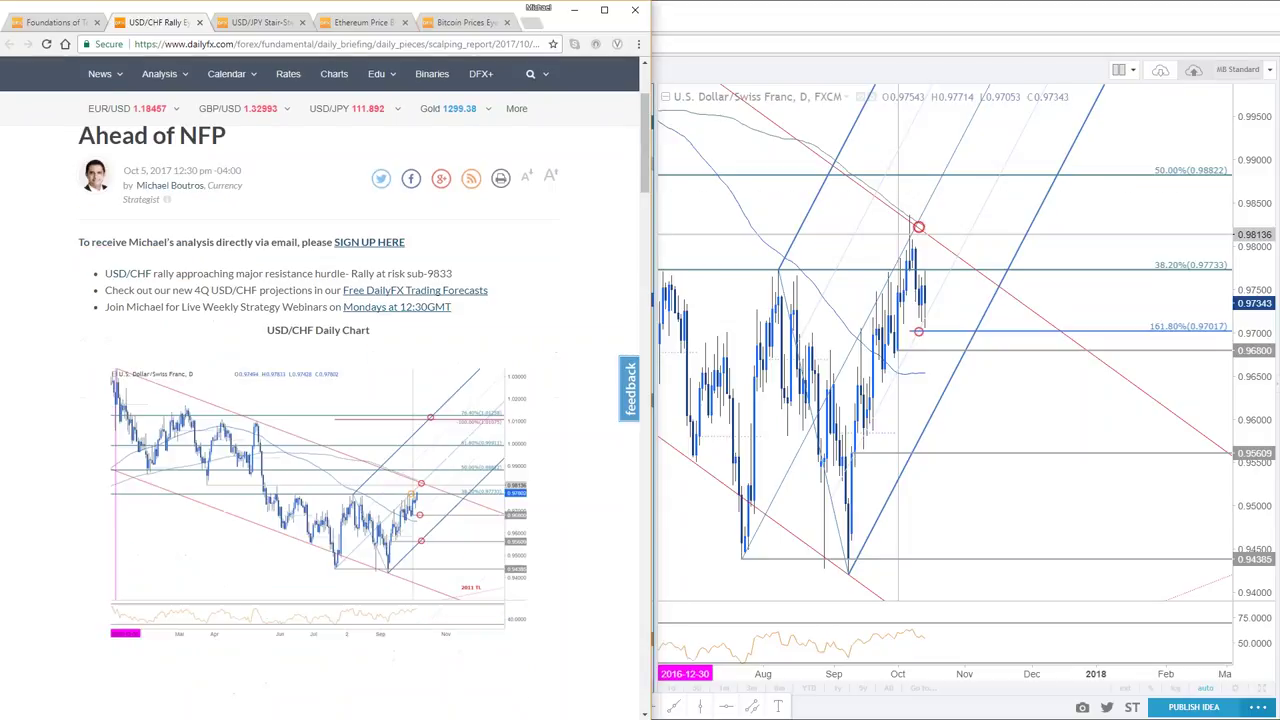
pyautogui.click(481, 210)
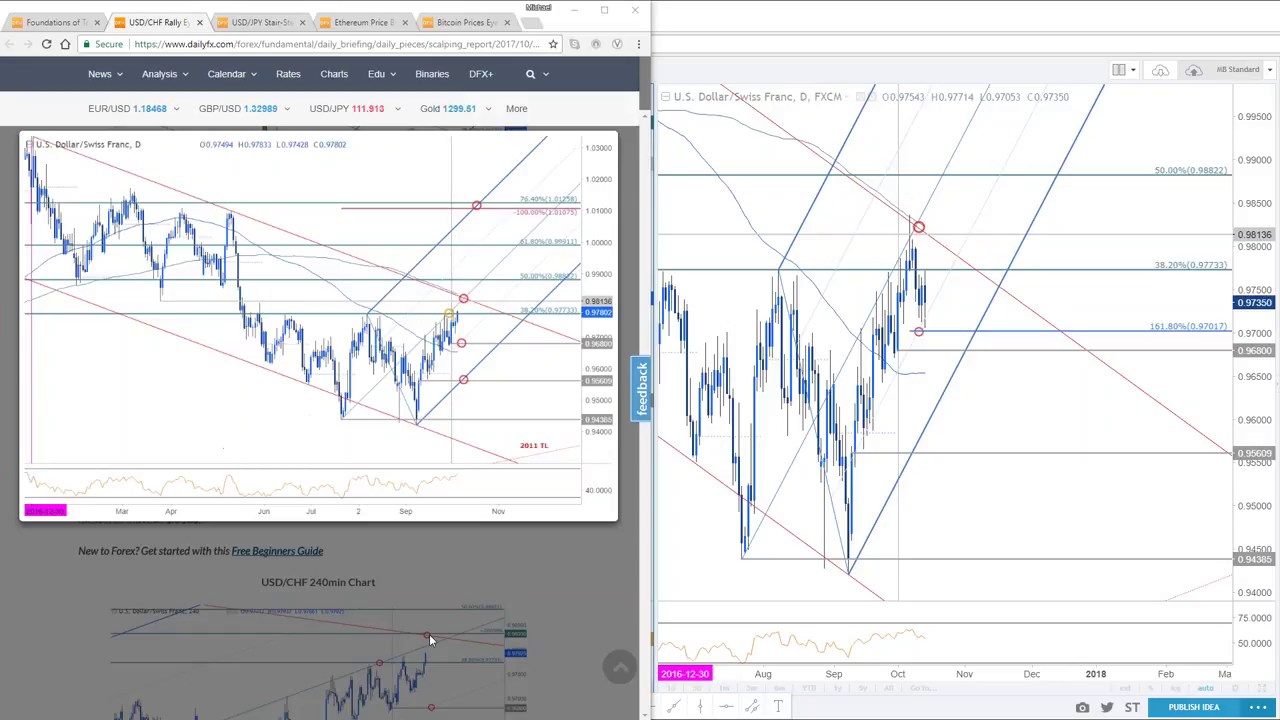
# Bring the TradingView USD/CHF 4-hour chart in front of the DailyFX article
pyautogui.scroll(-6, 450, 600)
pyautogui.scroll(3, 450, 600)
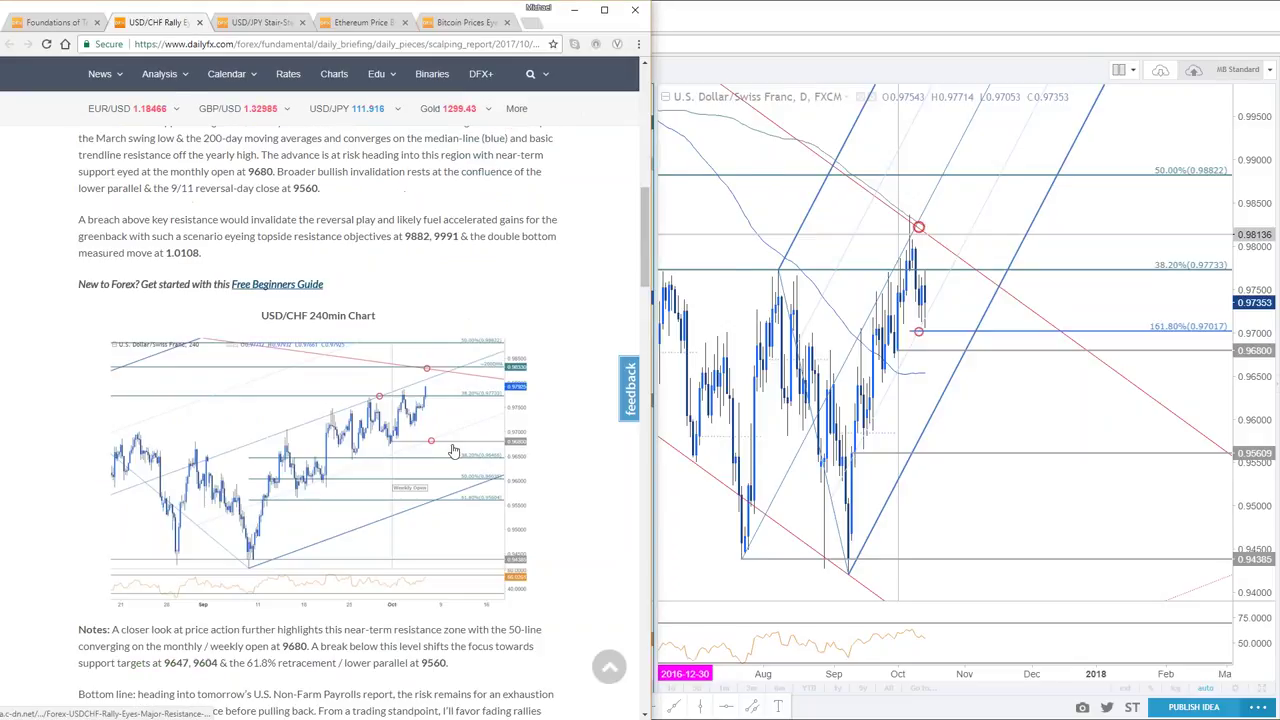
pyautogui.moveTo(318, 470)
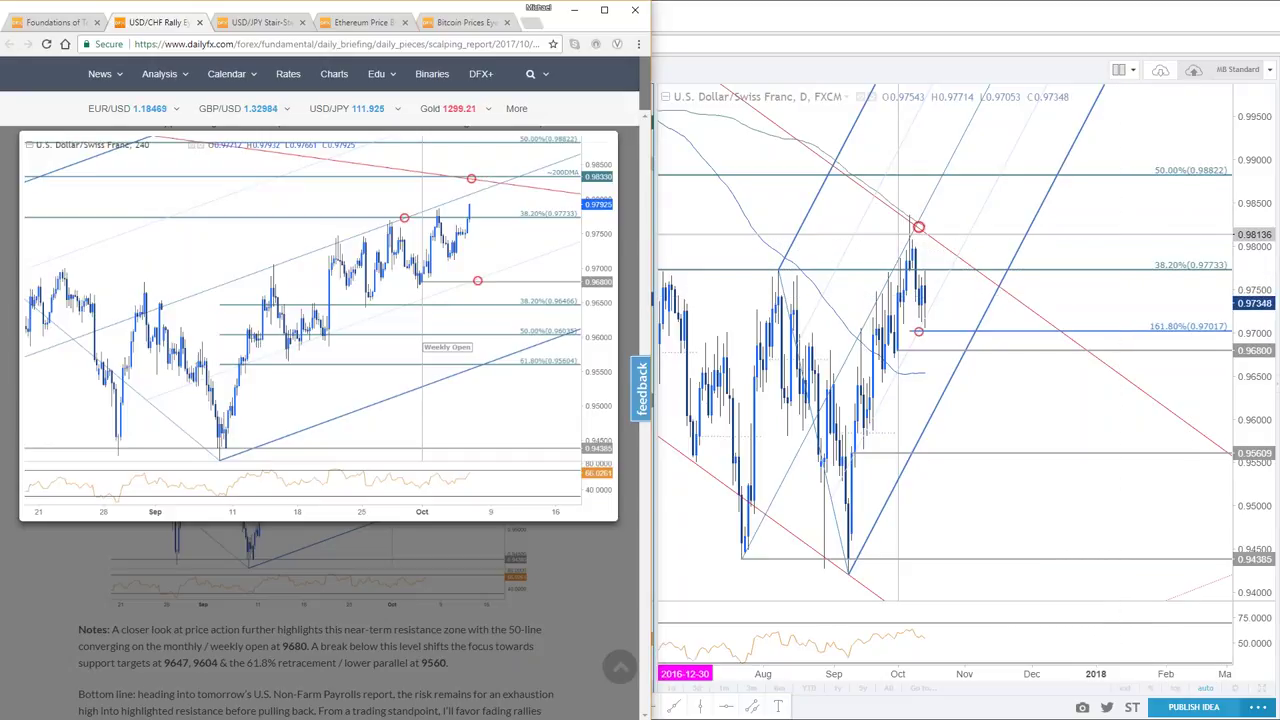
pyautogui.click(1003, 403)
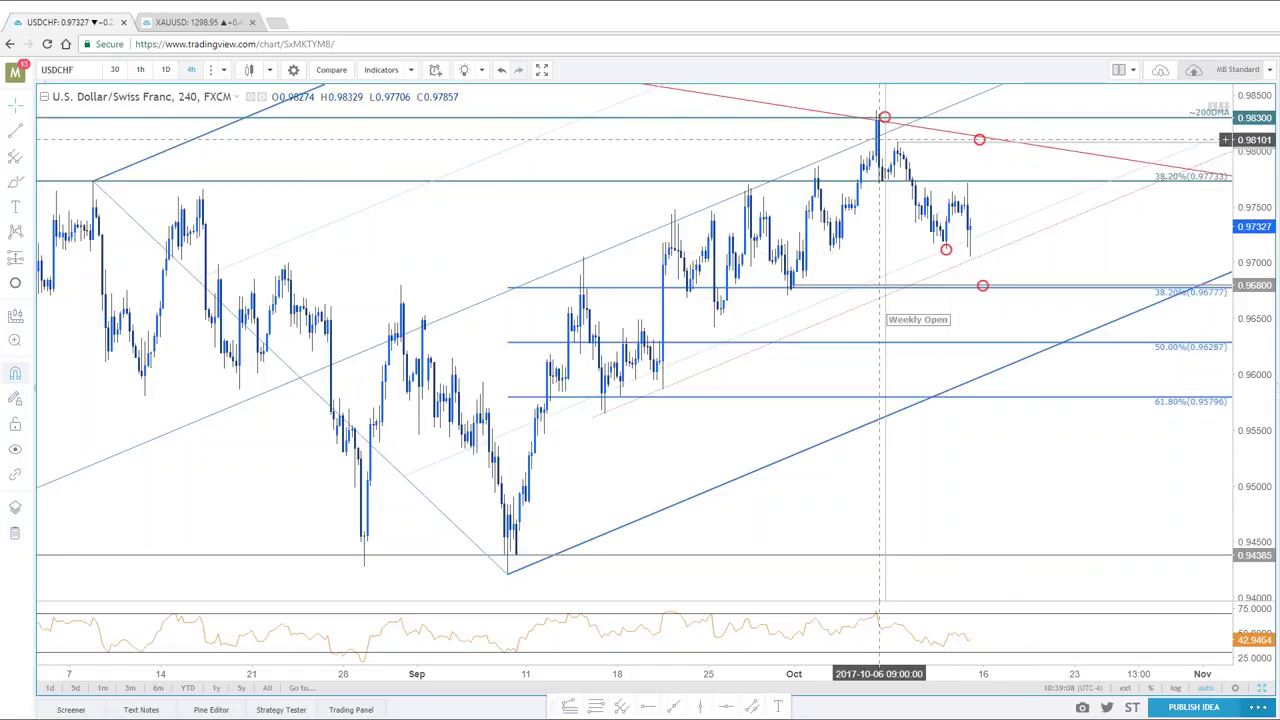
# Shift the USD/CHF 4-hour chart left to leave empty space after the latest bars
pyautogui.moveTo(794, 133); pyautogui.dragTo(665, 158)
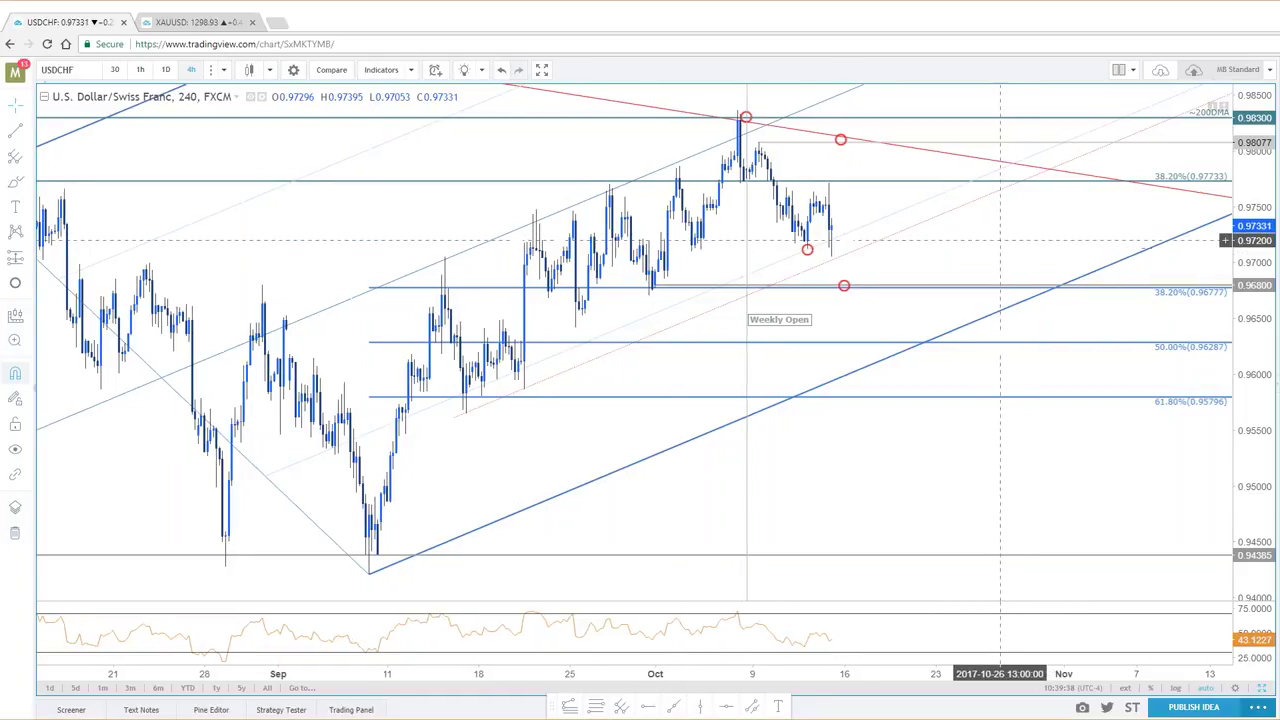
pyautogui.hscroll(2, 1000, 240)
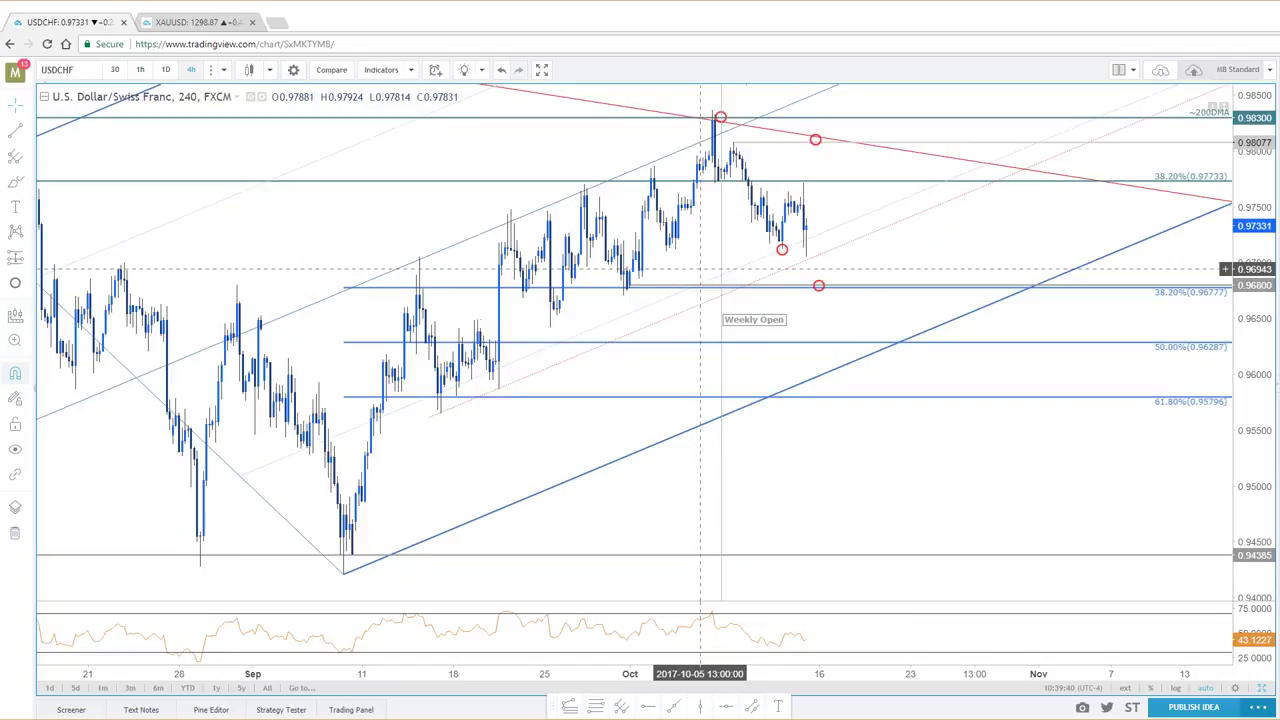
# Switch USD/CHF to 30-minute bars and pan back to late September through October 12
pyautogui.write('30')
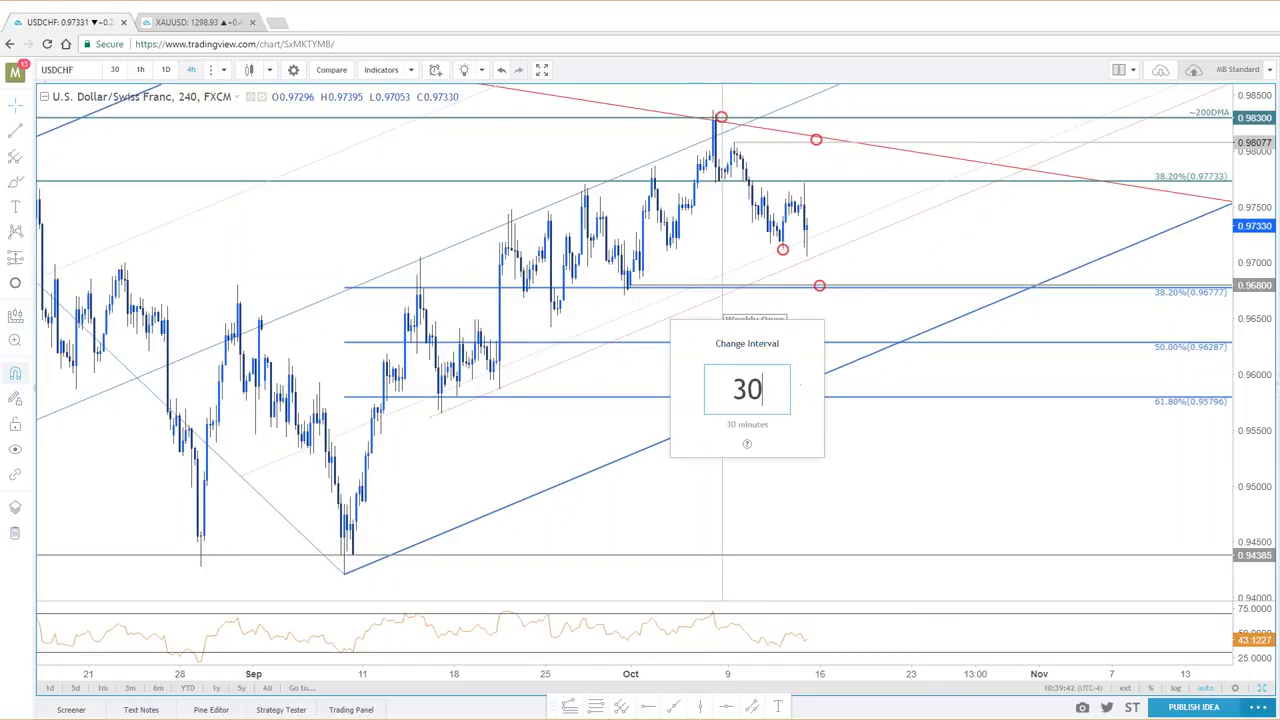
pyautogui.press('Return')
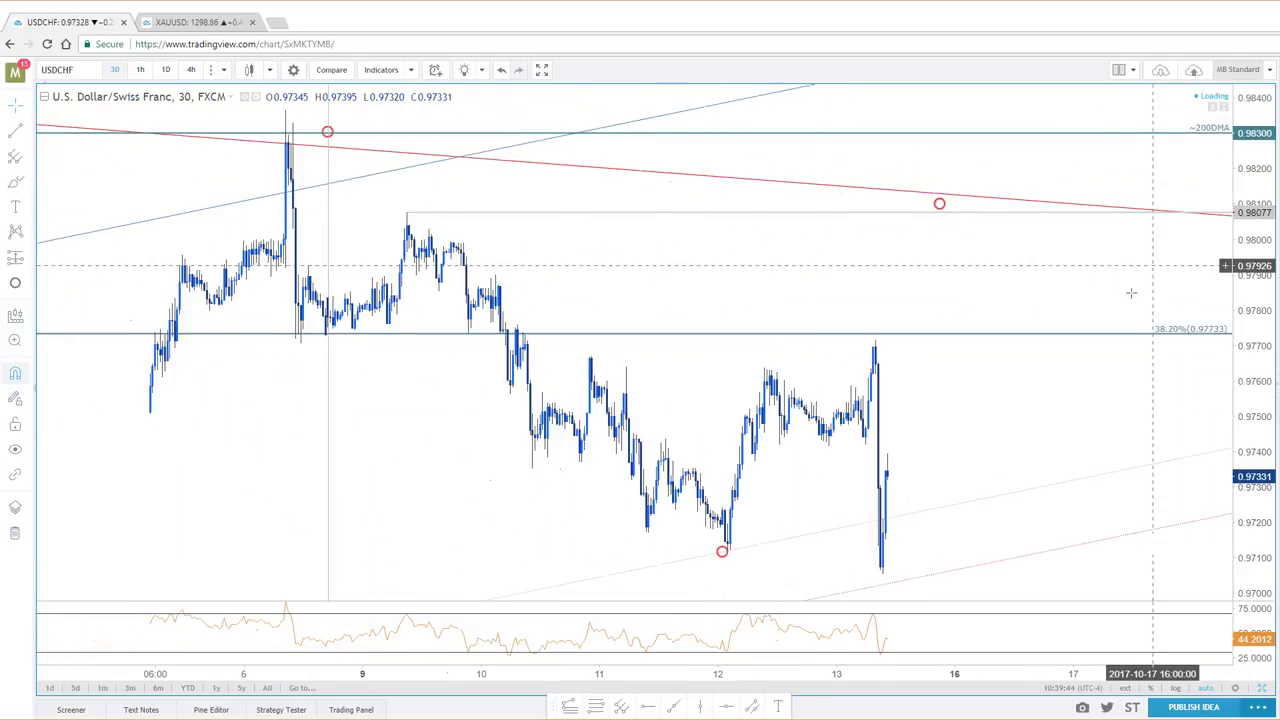
pyautogui.moveTo(790, 264); pyautogui.dragTo(727, 386)
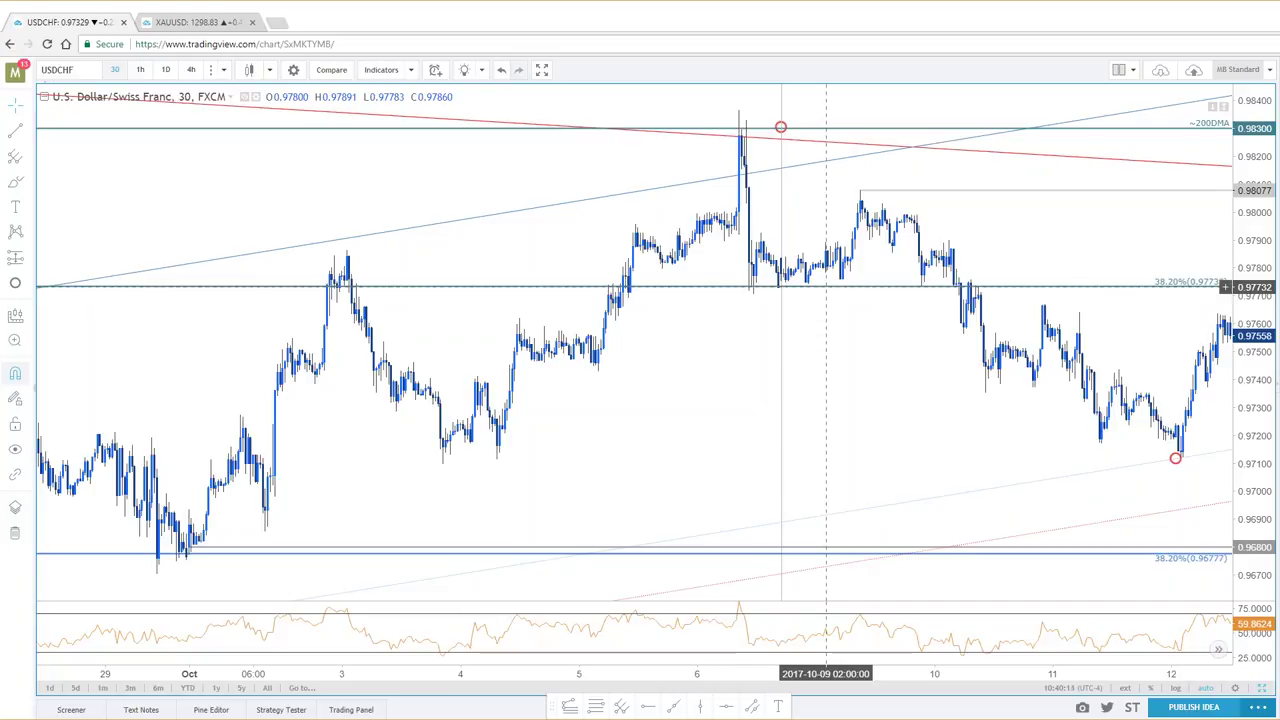
pyautogui.moveTo(665, 143); pyautogui.dragTo(669, 143)
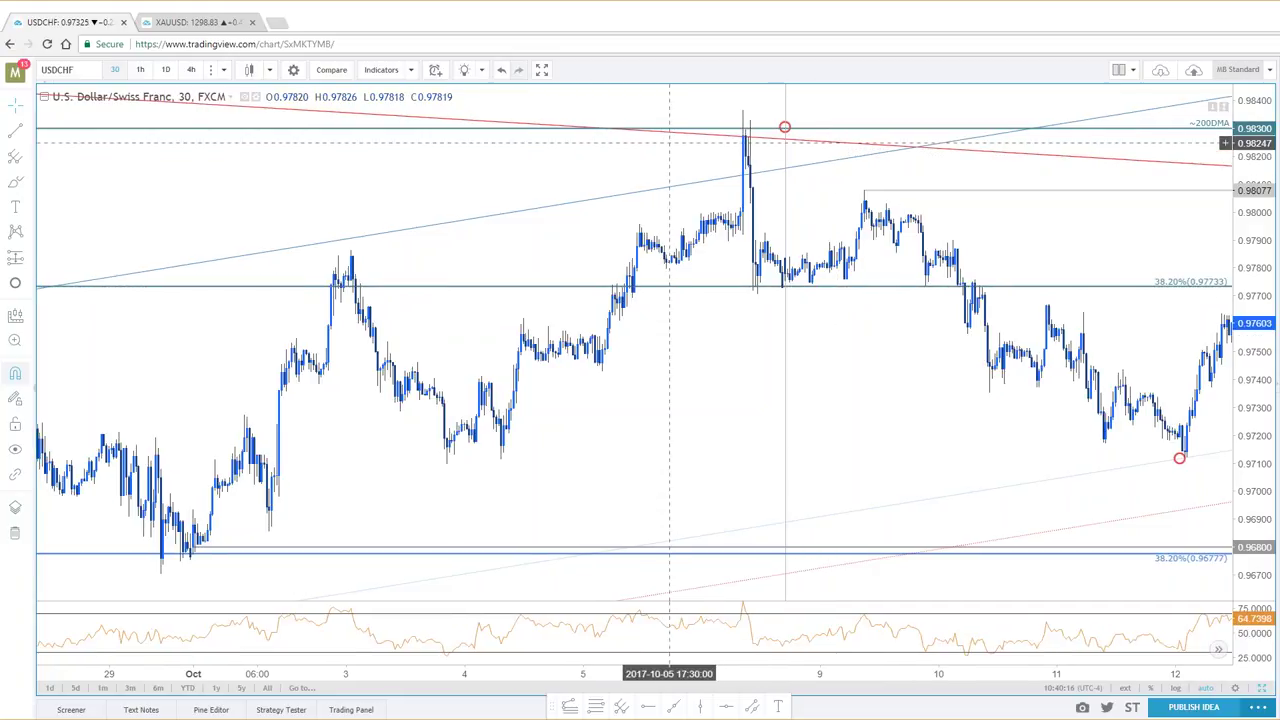
# Change to 5-minute bars and pan back to the October 6 spike near 0.9837
pyautogui.press('5')
pyautogui.press('Return')
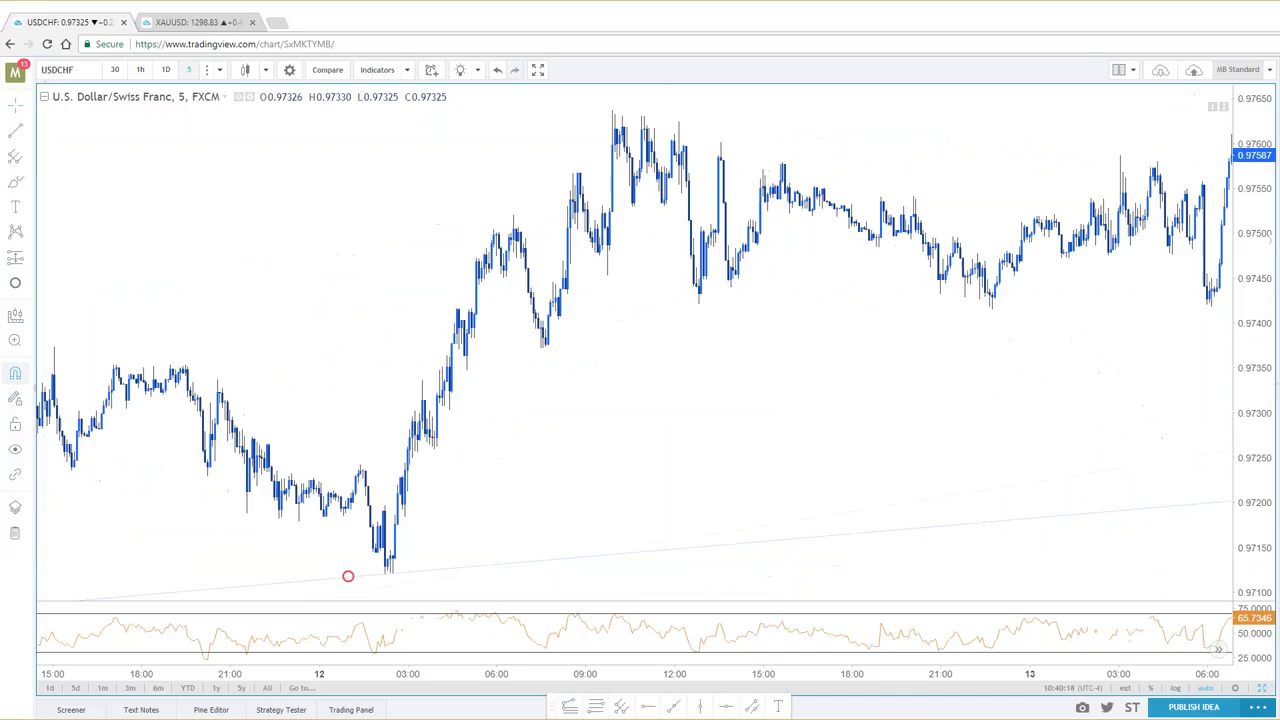
pyautogui.scroll(-5, 670, 400)
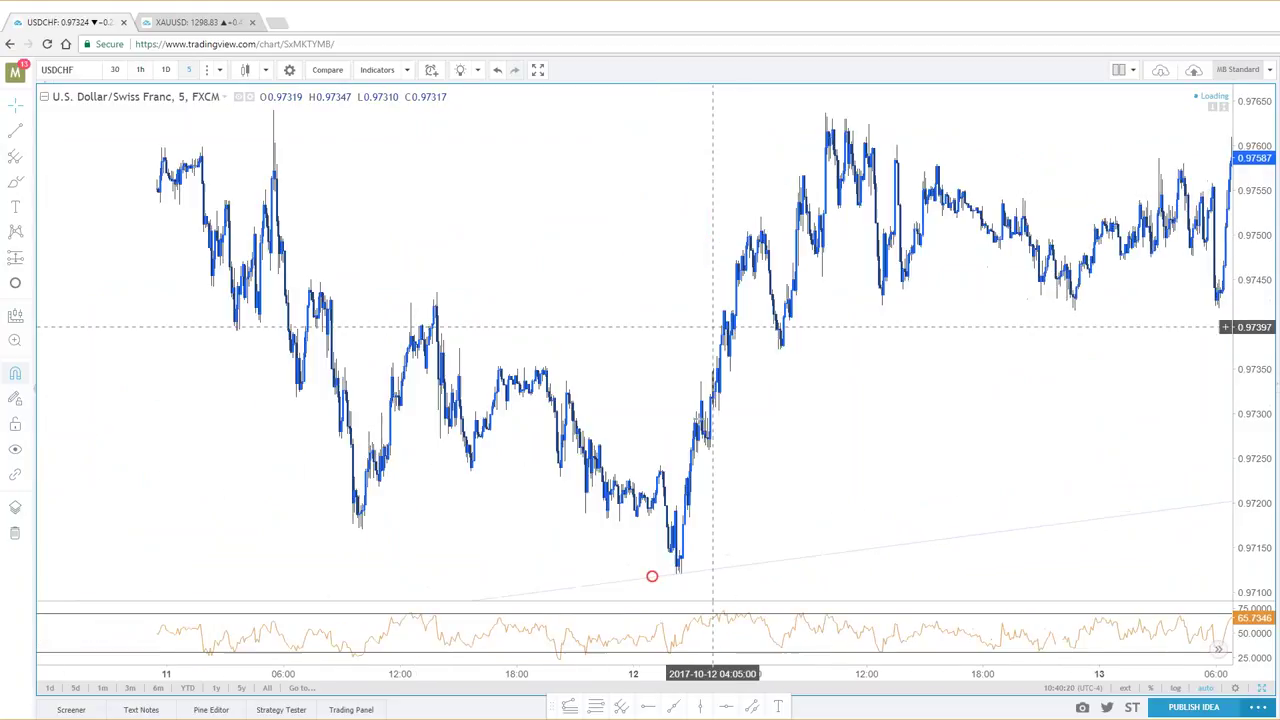
pyautogui.moveTo(309, 396); pyautogui.dragTo(709, 334)
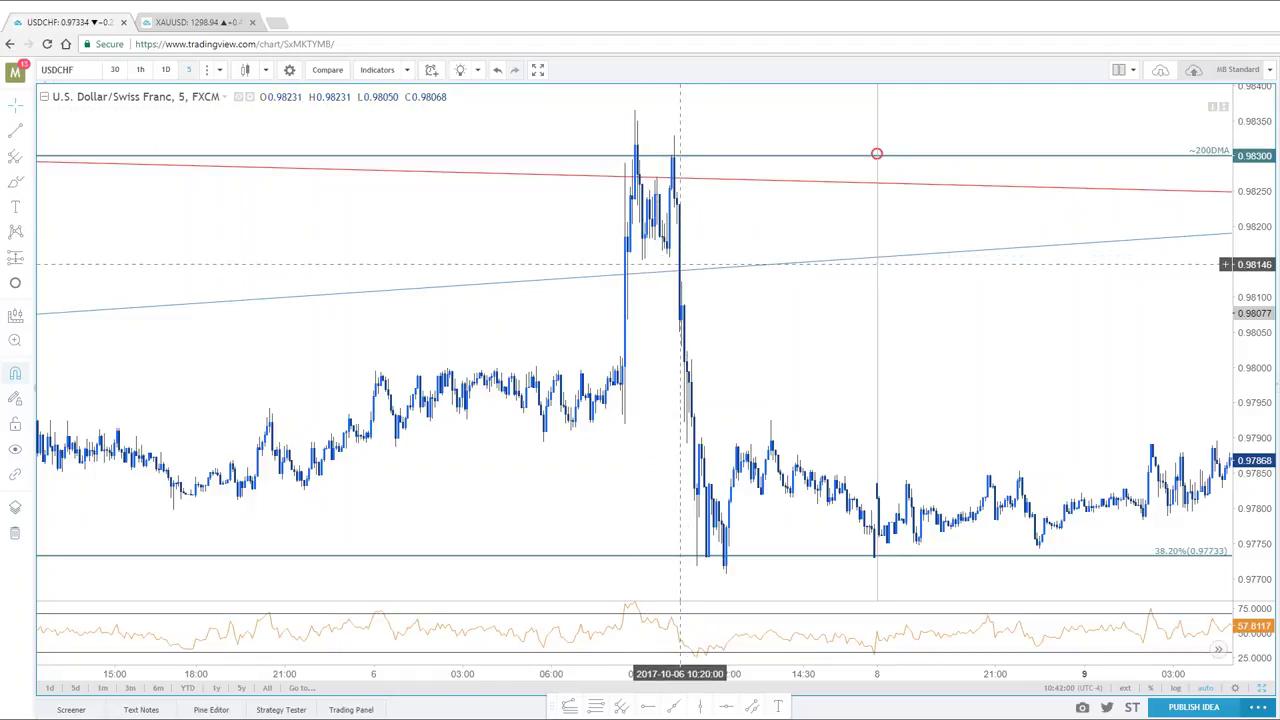
pyautogui.scroll(1, 681, 264)
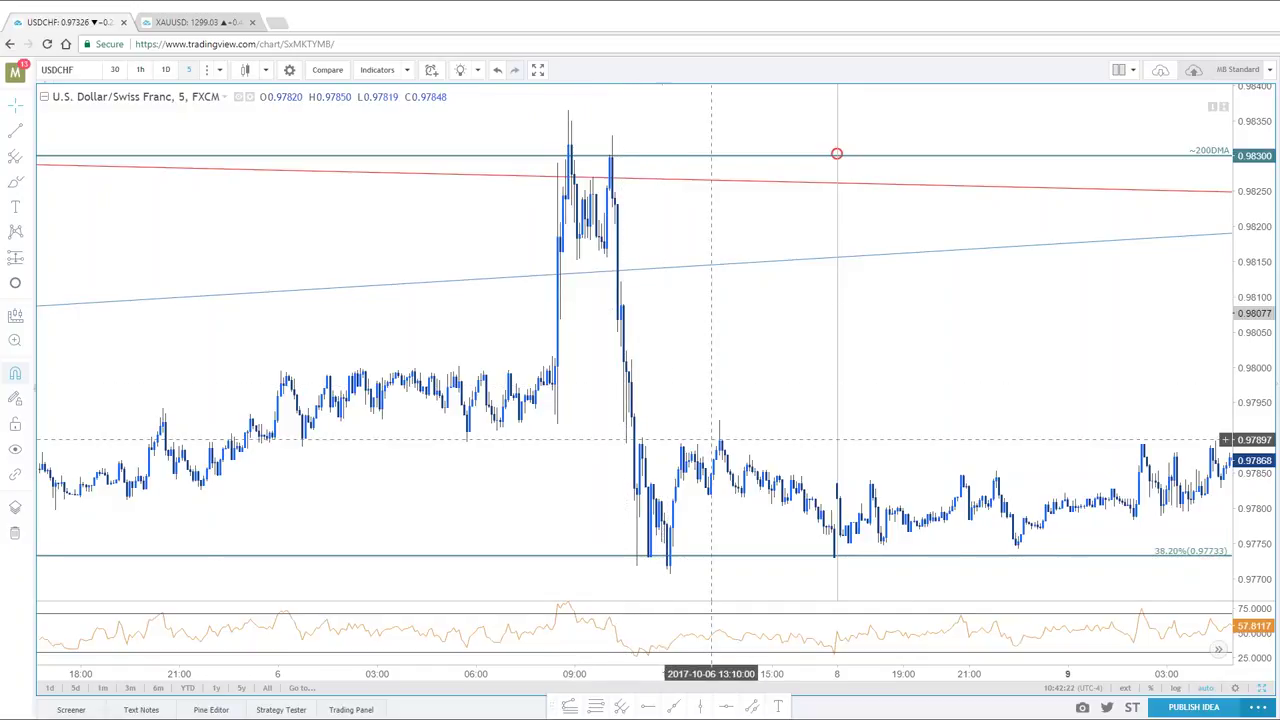
# Switch USD/CHF to 120-minute bars and jump to the most recent candles
pyautogui.write('120')
pyautogui.press('Return')
pyautogui.hotkey('alt', 'r')
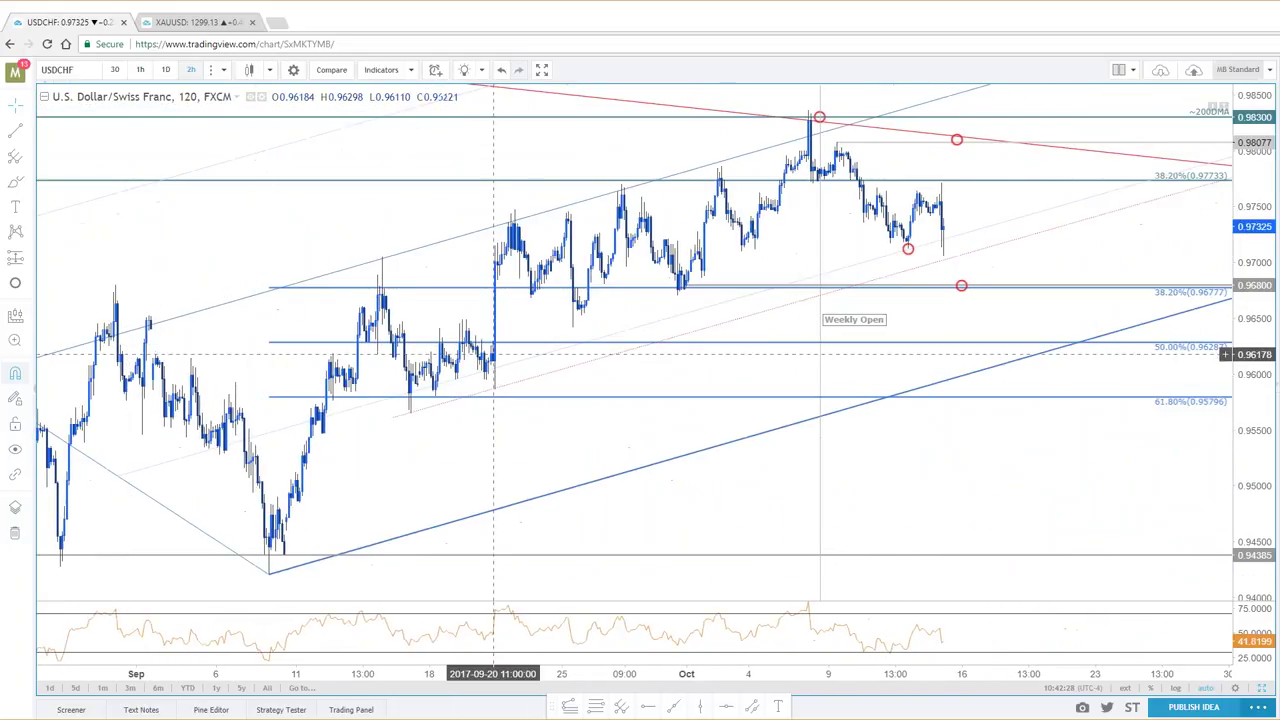
pyautogui.scroll(1, 760, 300)
pyautogui.scroll(1, 980, 300)
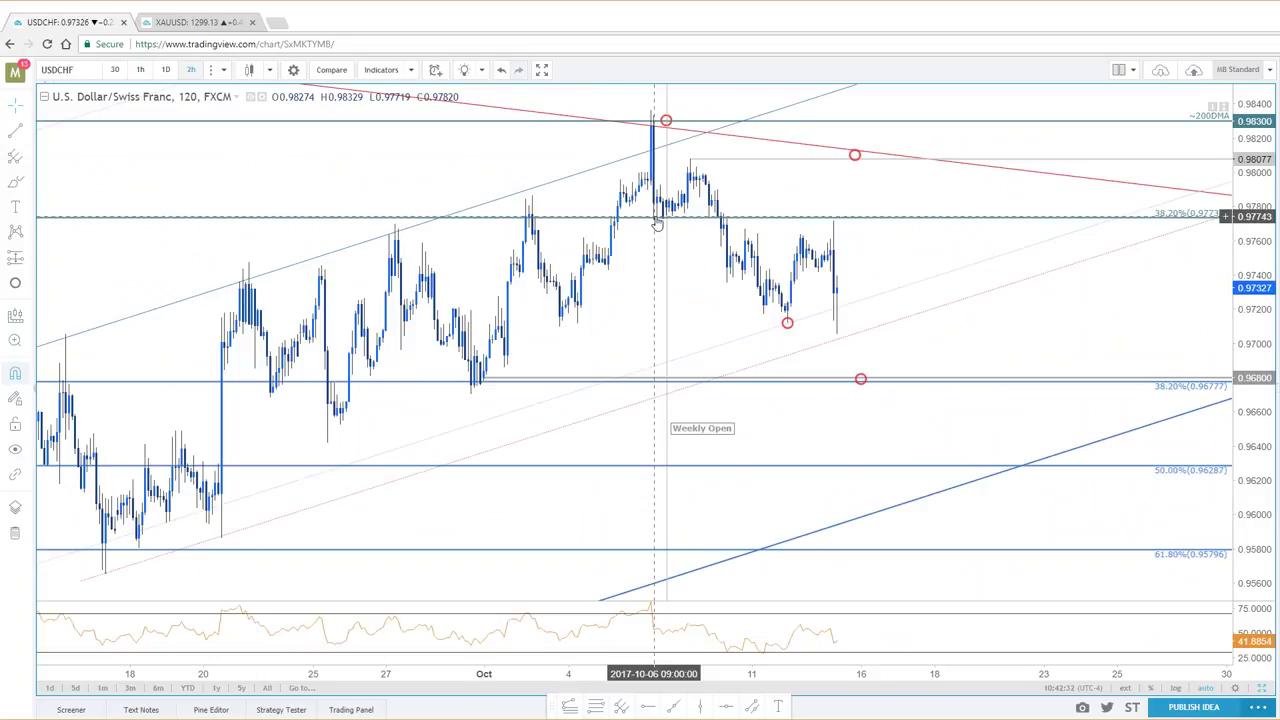
# Finish the red circle marker on the 0.96800 level, then highlight the 0.98077 resistance ray and zoom in
pyautogui.click(787, 323)
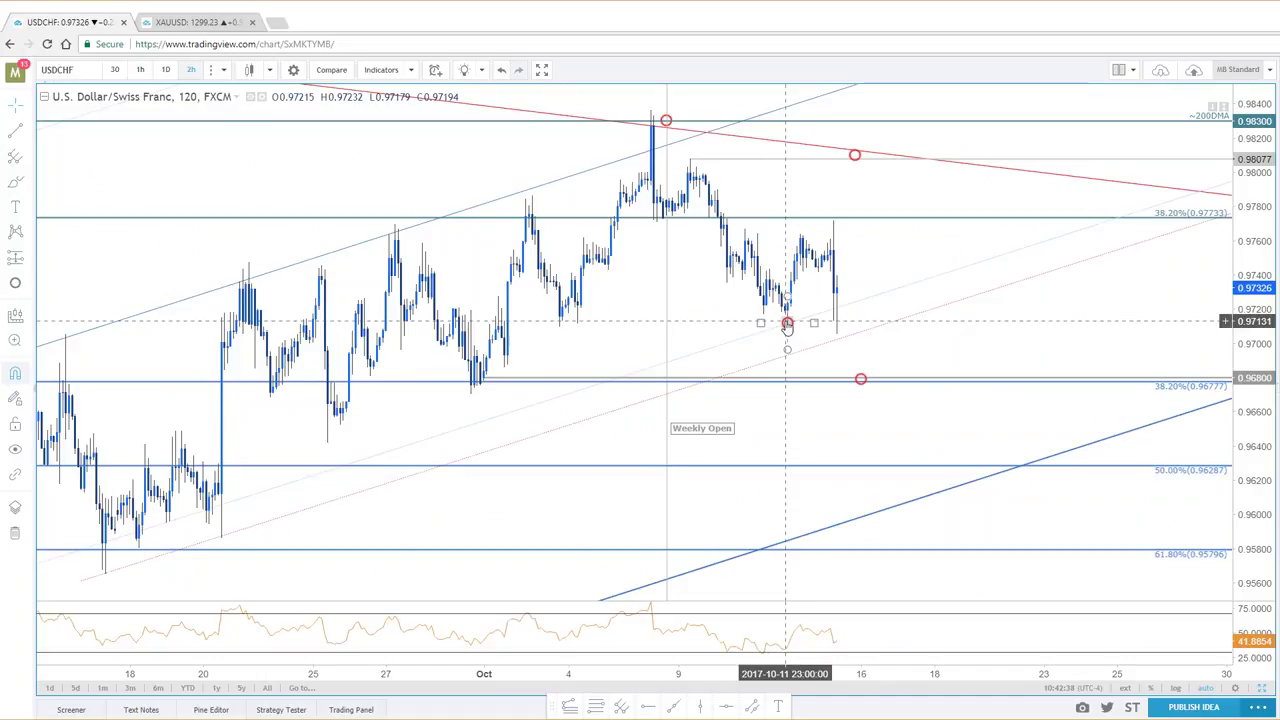
pyautogui.click(770, 316)
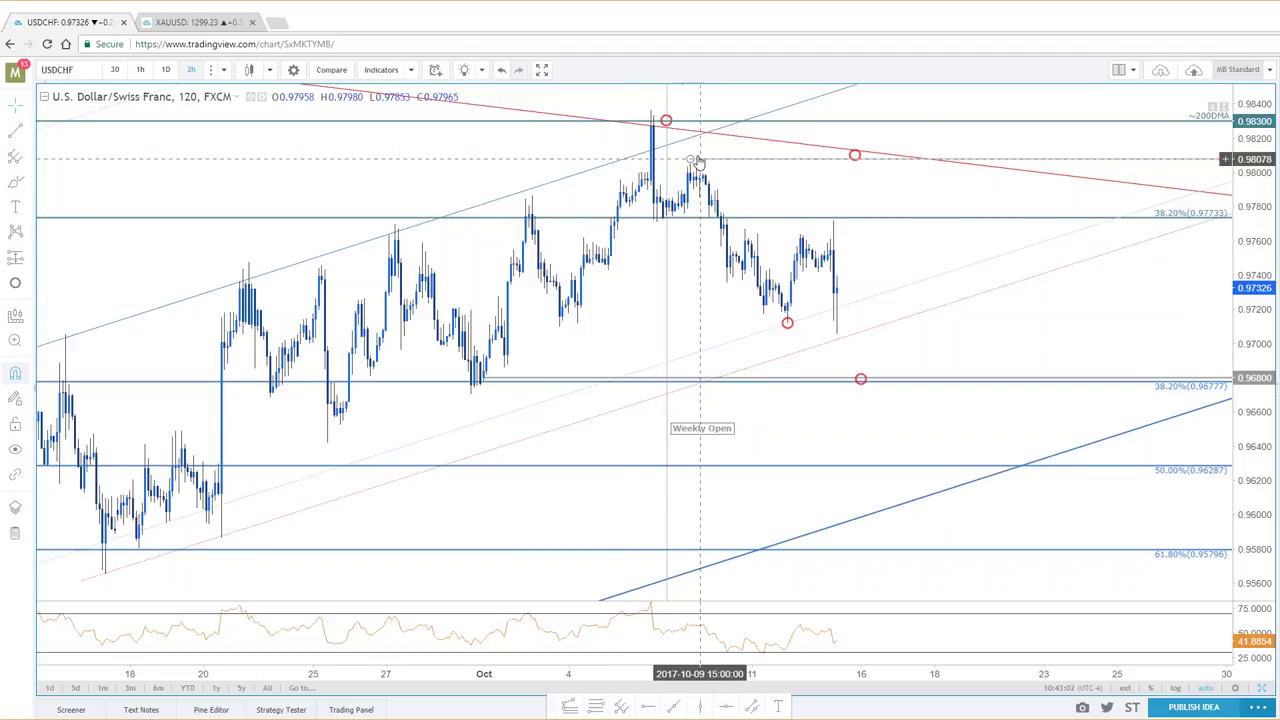
pyautogui.click(698, 160)
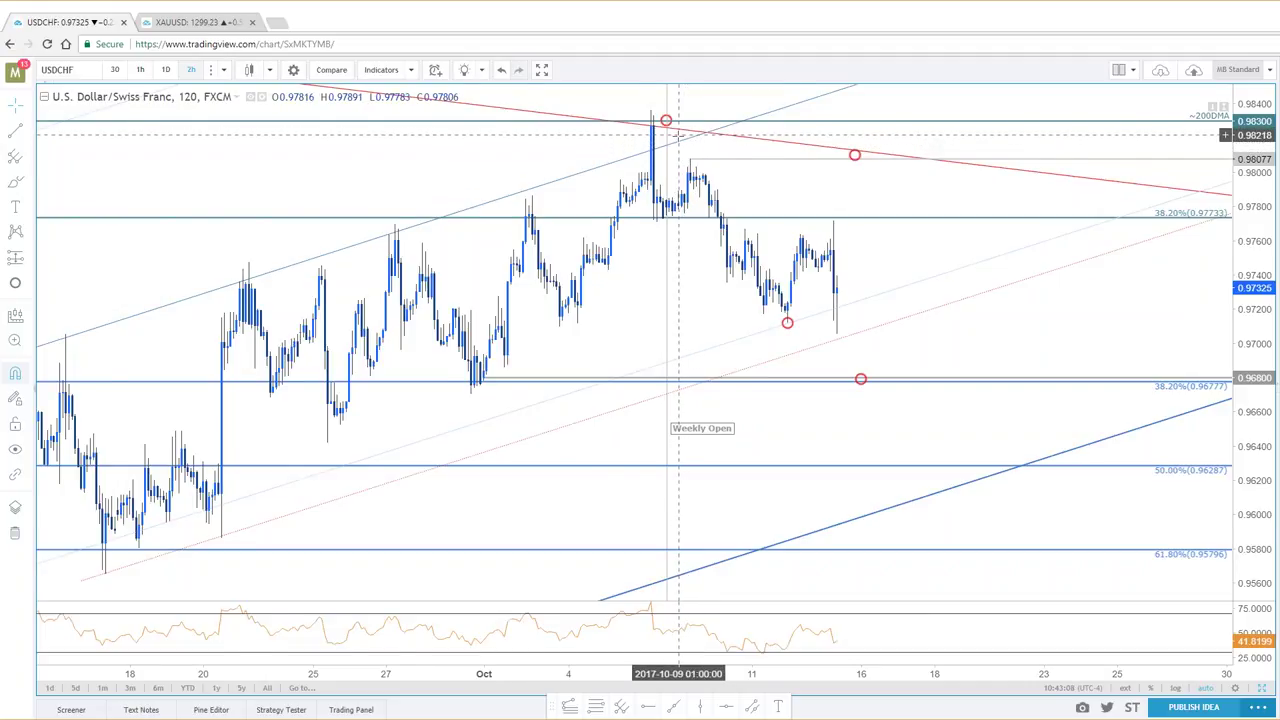
pyautogui.scroll(2, 688, 146)
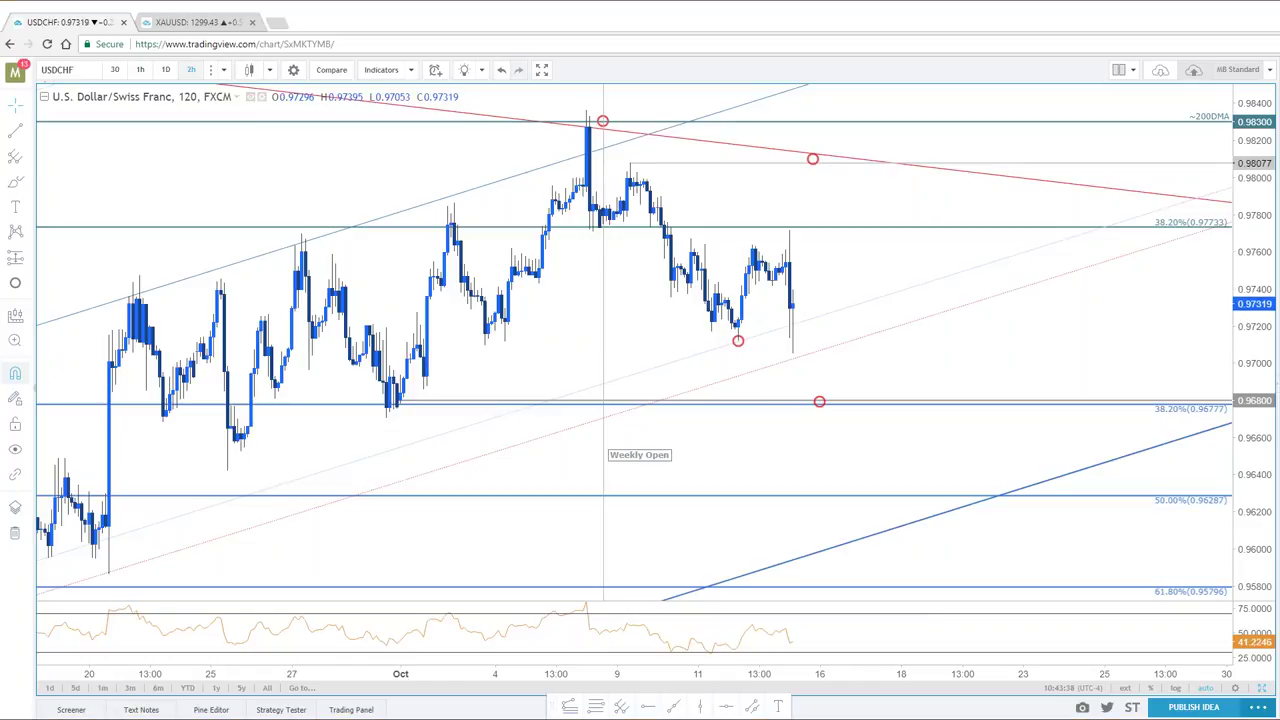
pyautogui.scroll(-1, 836, 295)
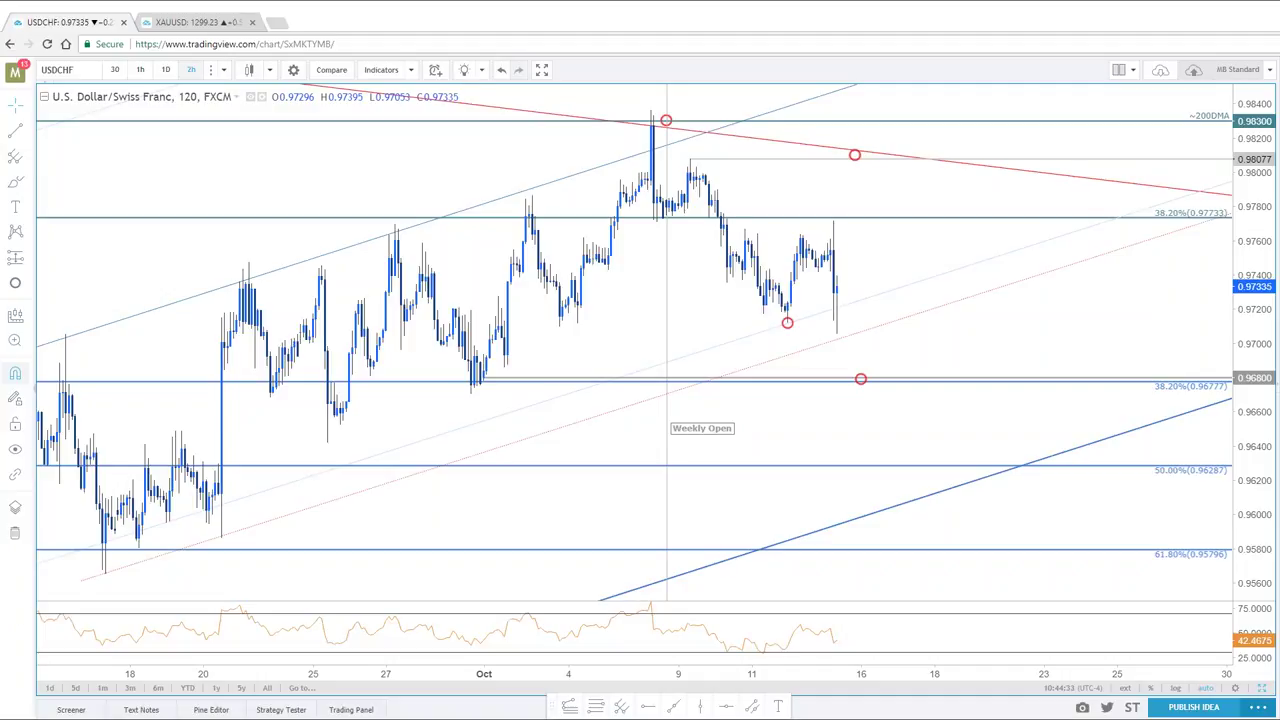
# In the browser, open the 'Foundations of Technical Analysis: Mistakes to Avoid' article tab
pyautogui.hotkey('alt', 'Tab')
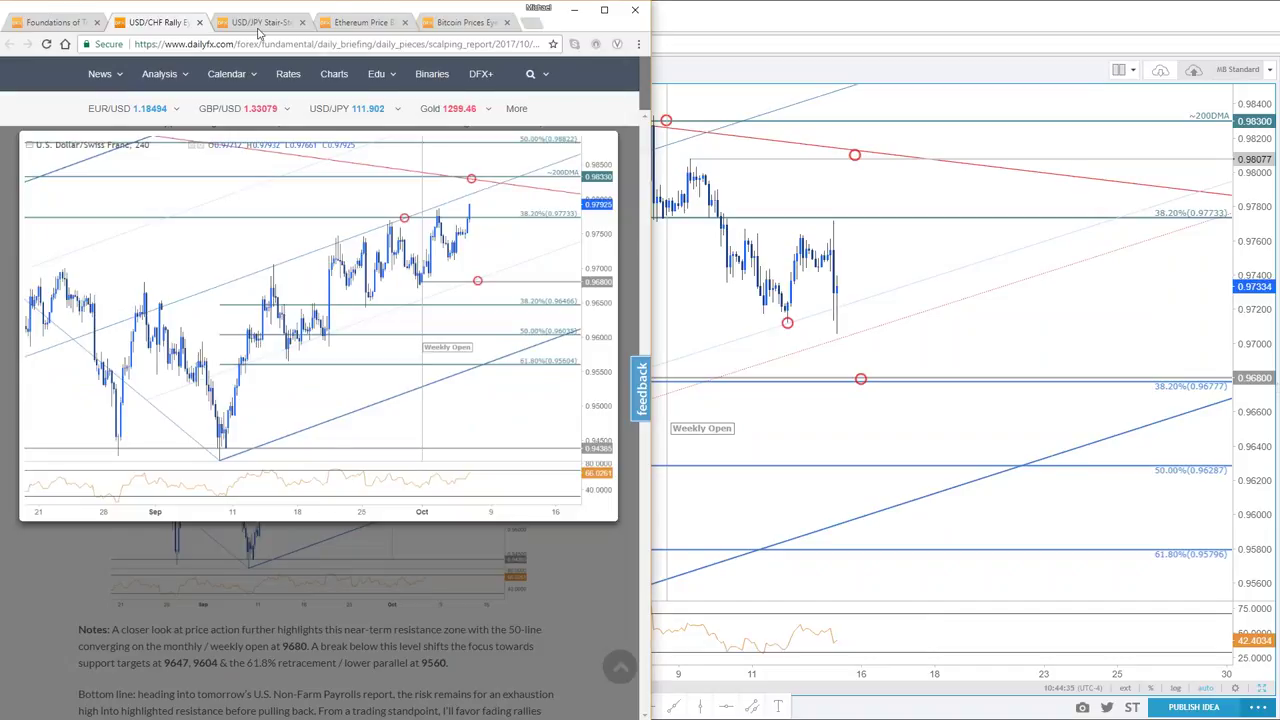
pyautogui.click(67, 27)
pyautogui.click(281, 44)
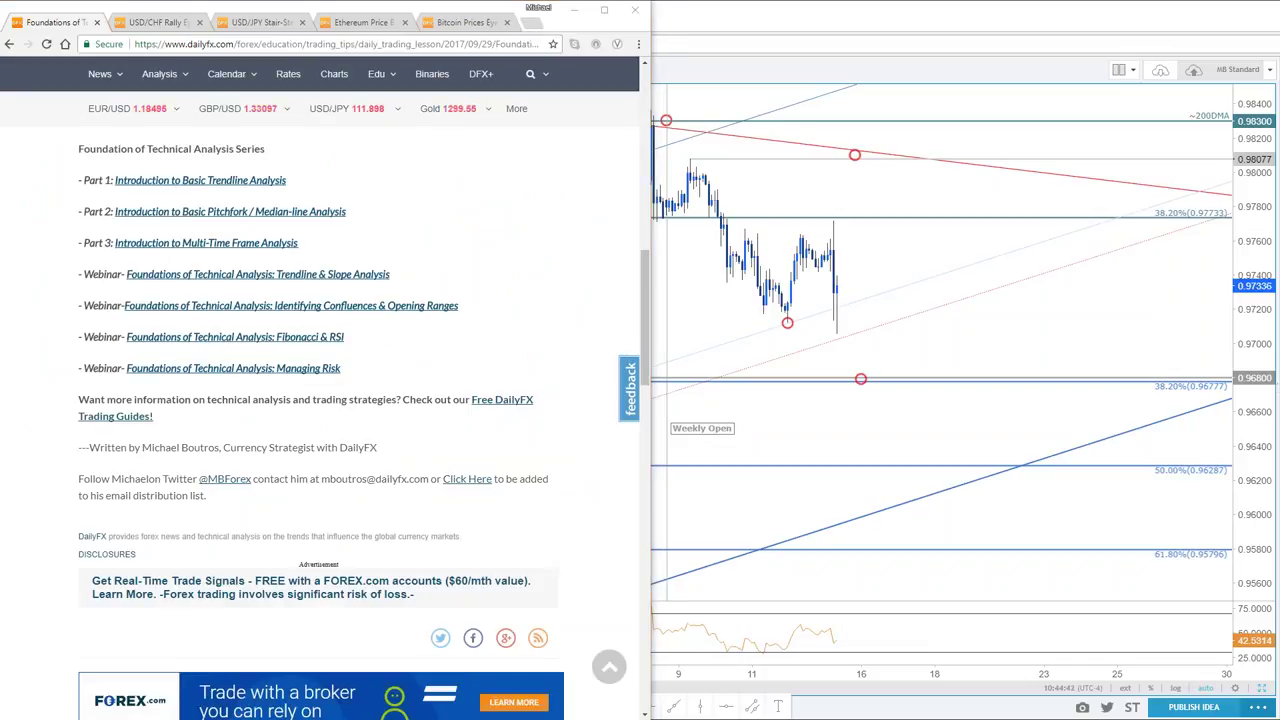
pyautogui.scroll(15, 312, 376)
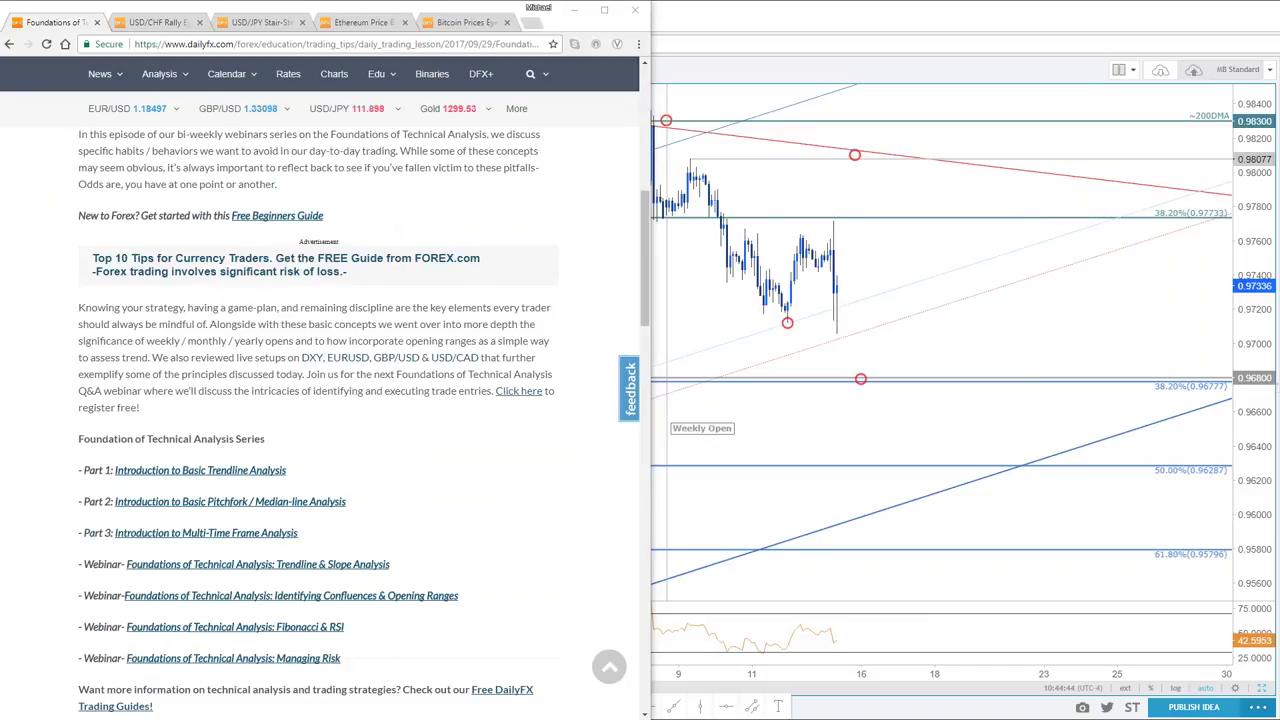
pyautogui.scroll(-3, 432, 651)
pyautogui.scroll(-1, 432, 651)
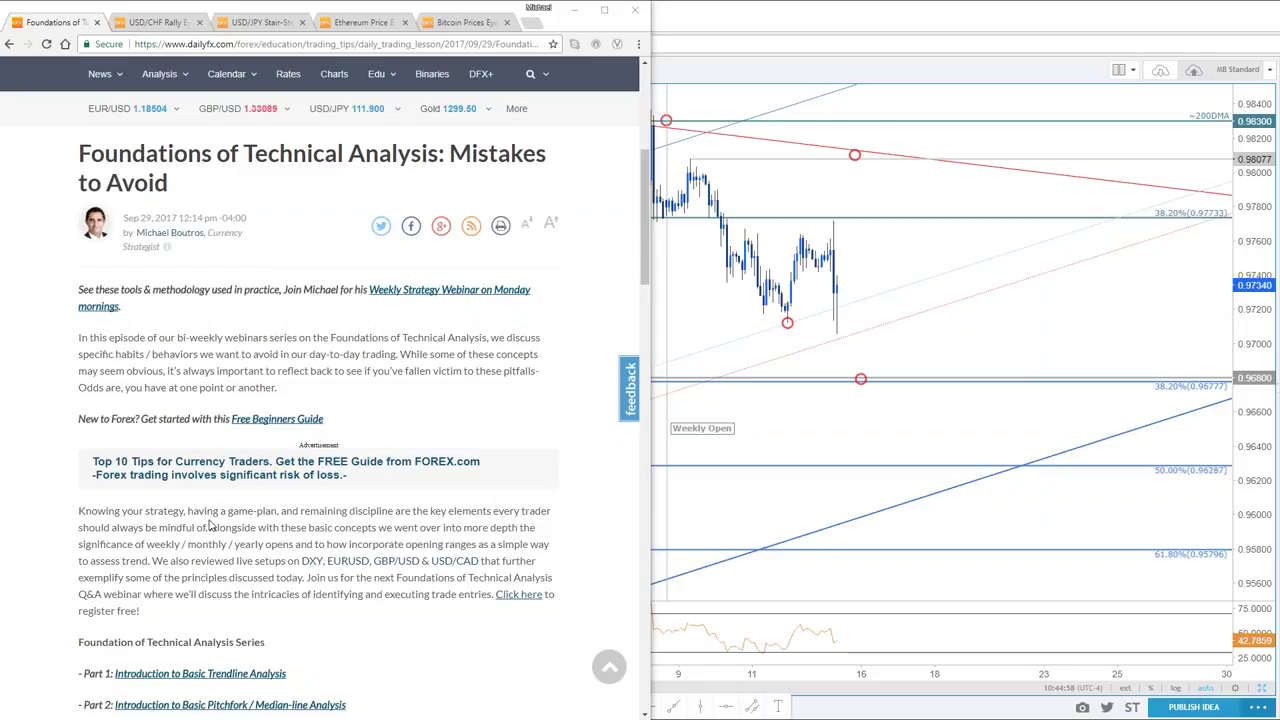
# Bring the annotated USD/CHF 2-hour chart back to fill the screen over the DailyFX article
pyautogui.click(922, 260)
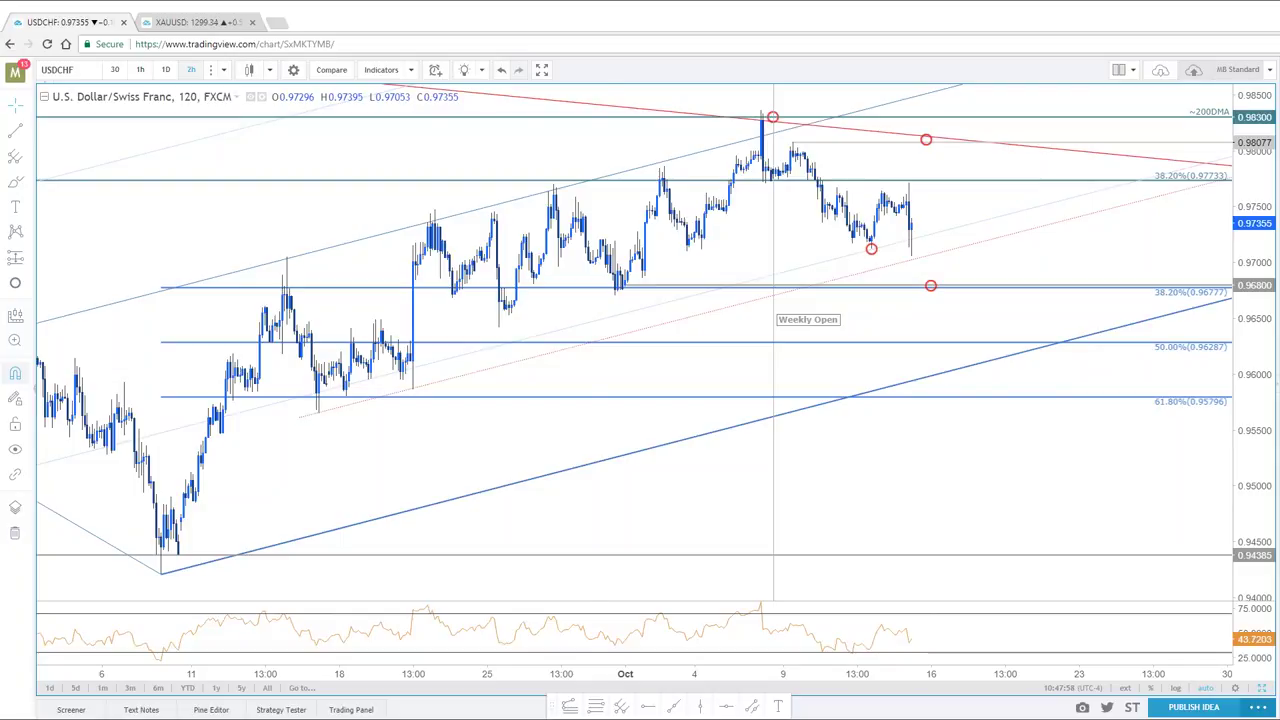
pyautogui.scroll(2, 610, 175)
pyautogui.scroll(-2, 594, 175)
pyautogui.hotkey('ctrl', 'Tab')
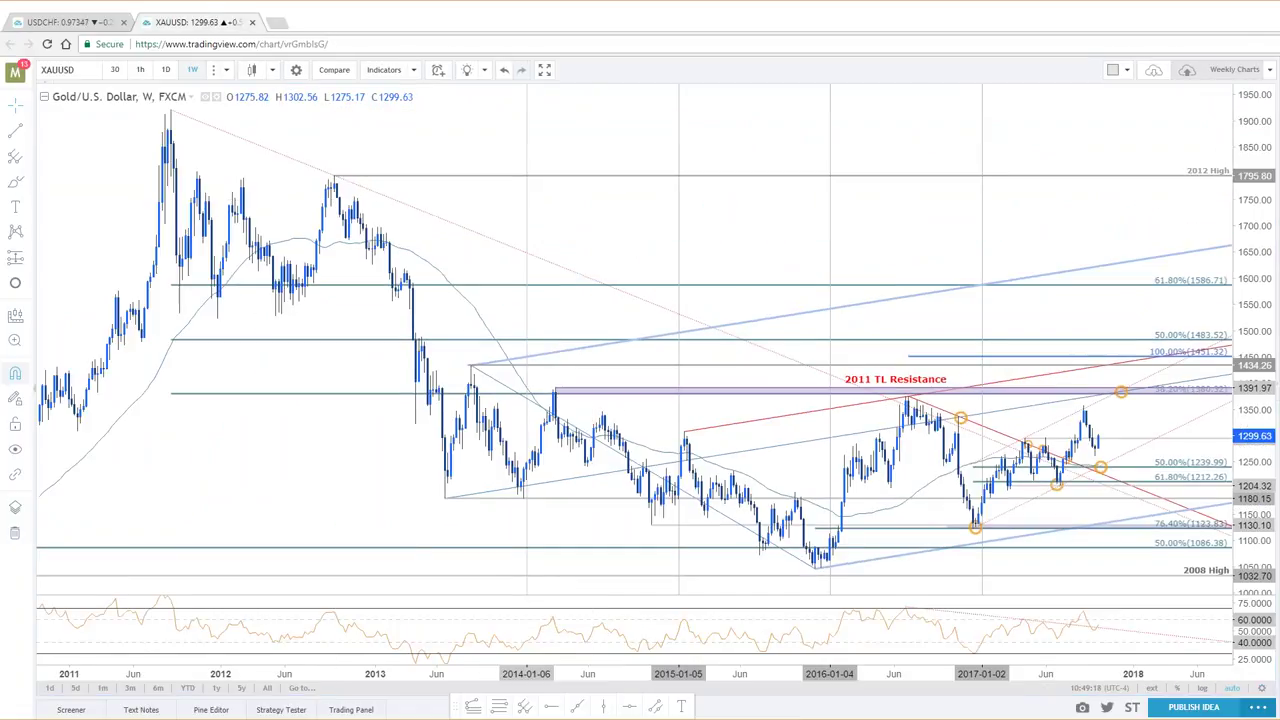
# Look over the weekly DXY US Dollar Index chart, zooming in and out before returning to USDCHF
pyautogui.press('space')
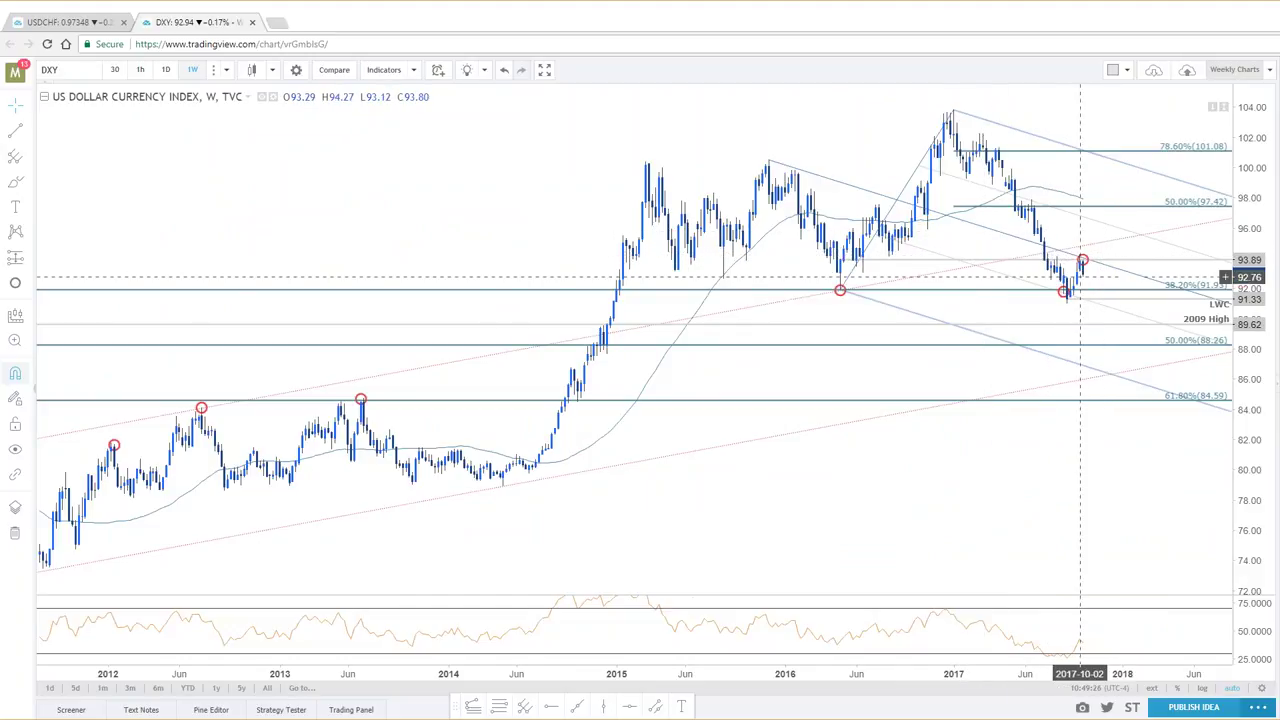
pyautogui.scroll(2, 1157, 295)
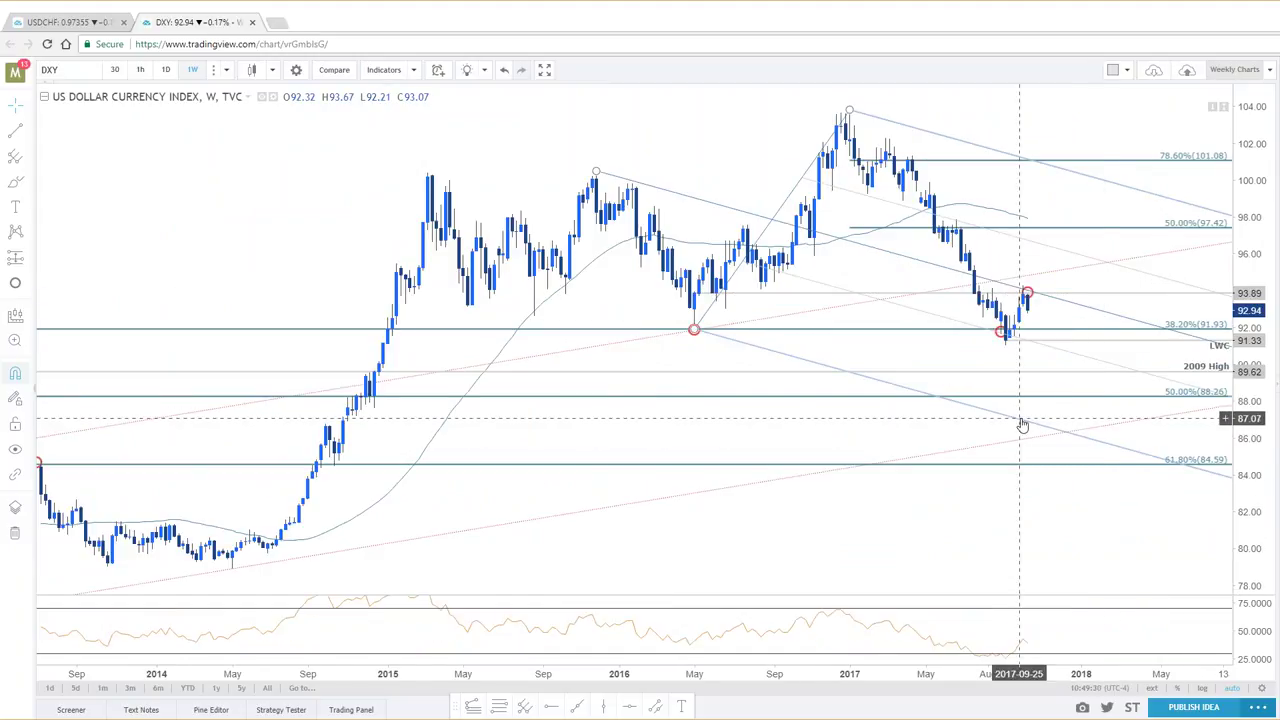
pyautogui.scroll(-2, 1005, 426)
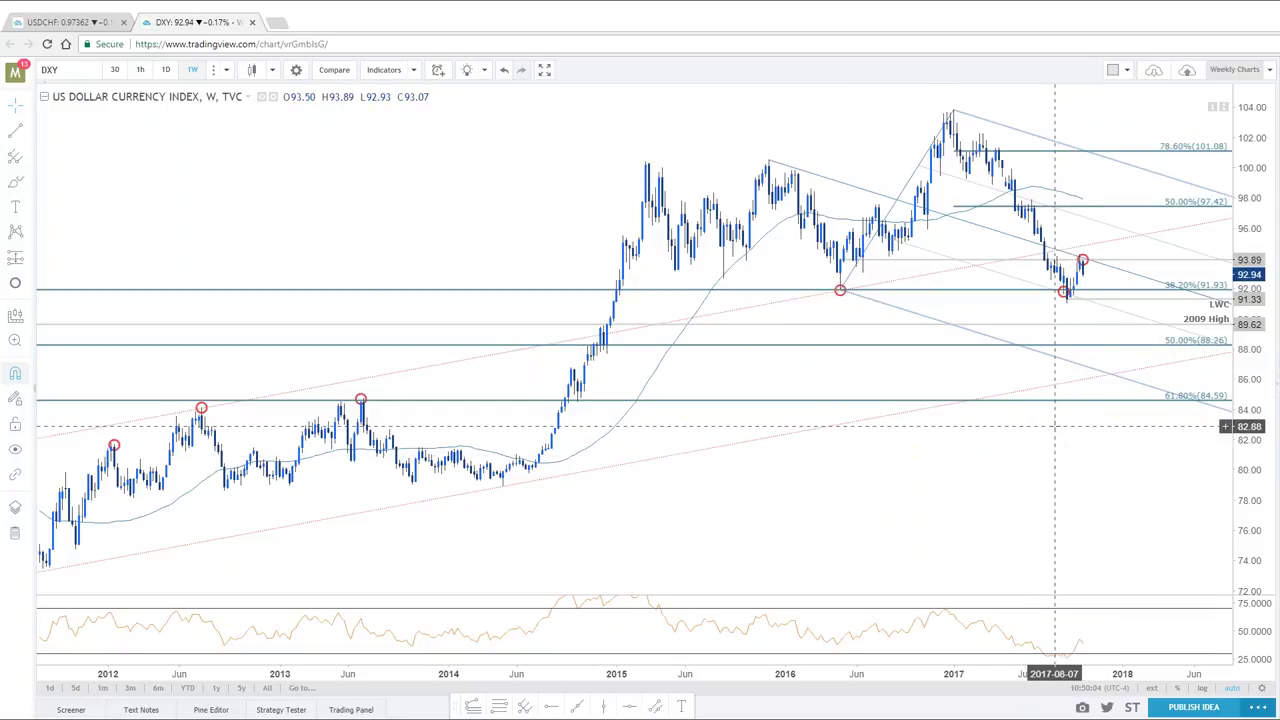
pyautogui.scroll(-1, 1093, 463)
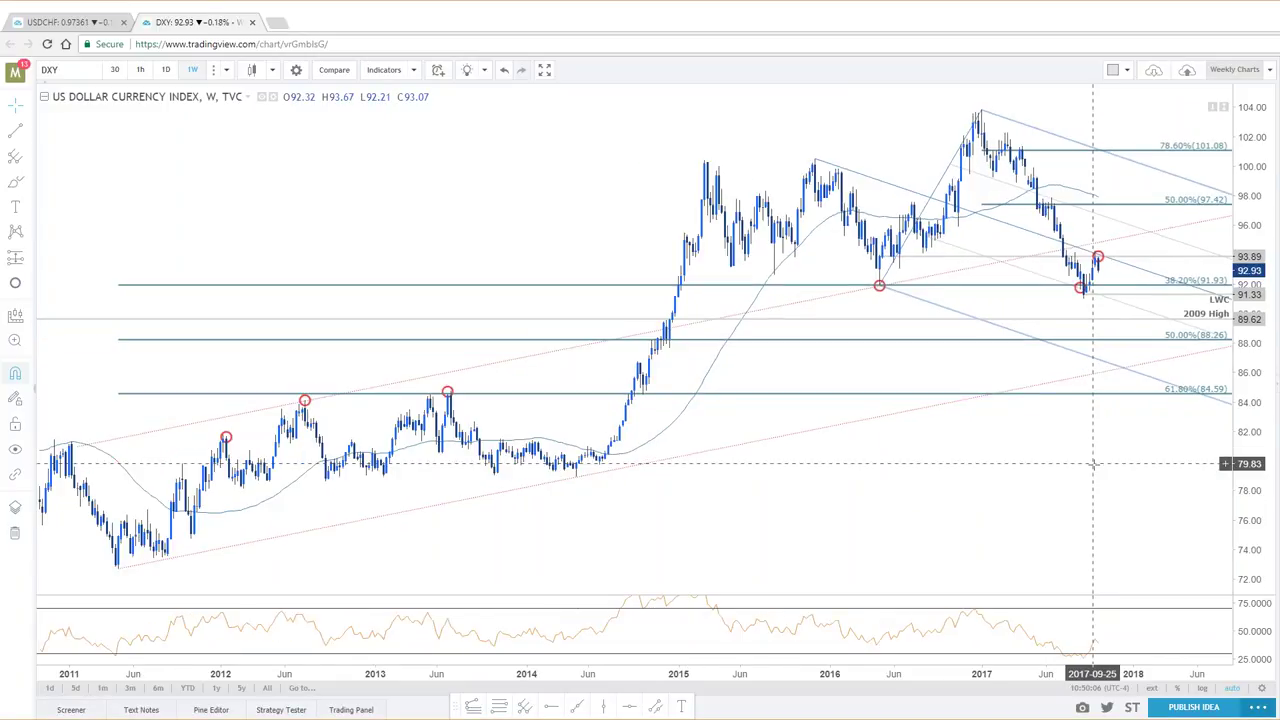
pyautogui.scroll(1, 1093, 463)
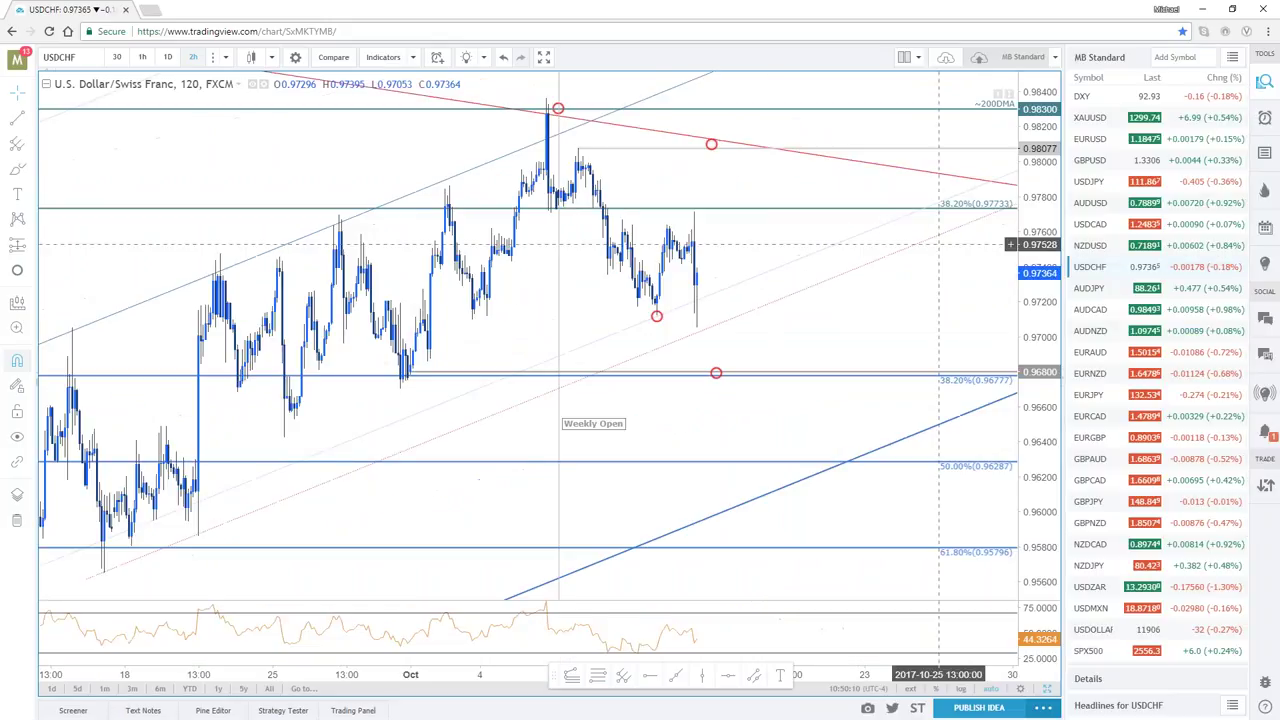
# Pan the daily USDCHF chart to earlier bars and zoom the 2-hour chart out to late September
pyautogui.scroll(2, 1001, 299)
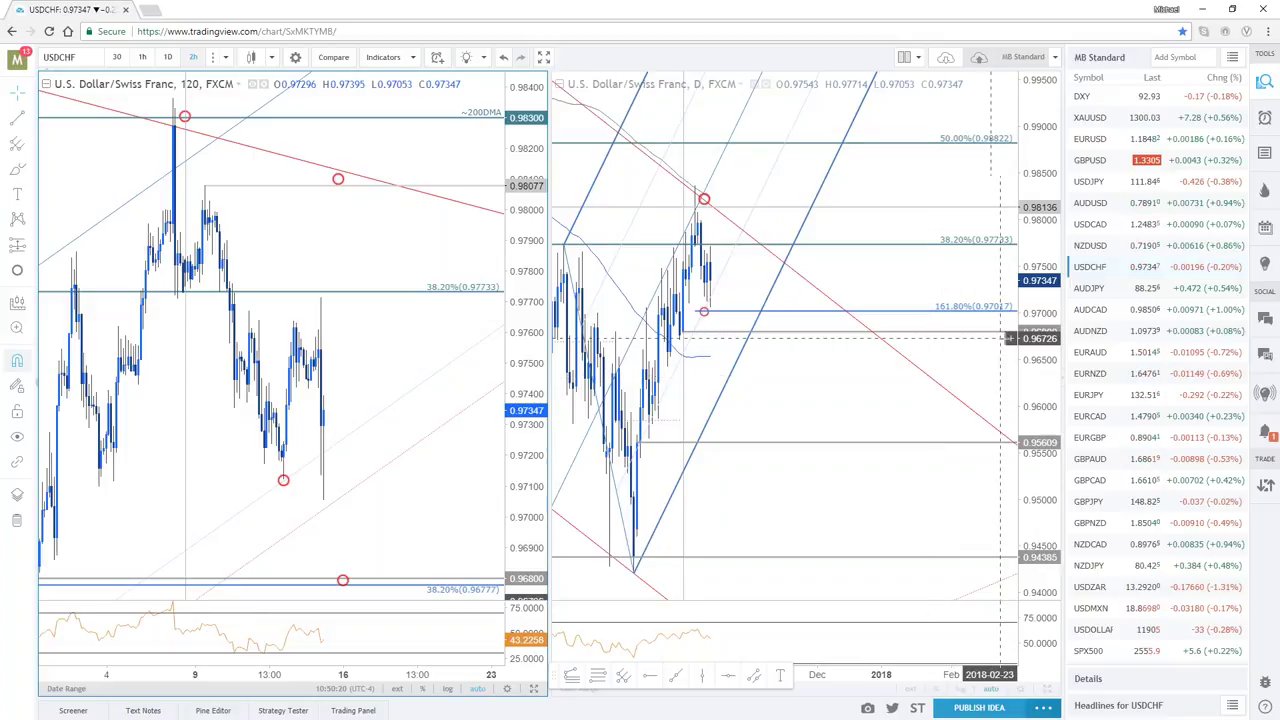
pyautogui.moveTo(771, 337); pyautogui.dragTo(932, 372)
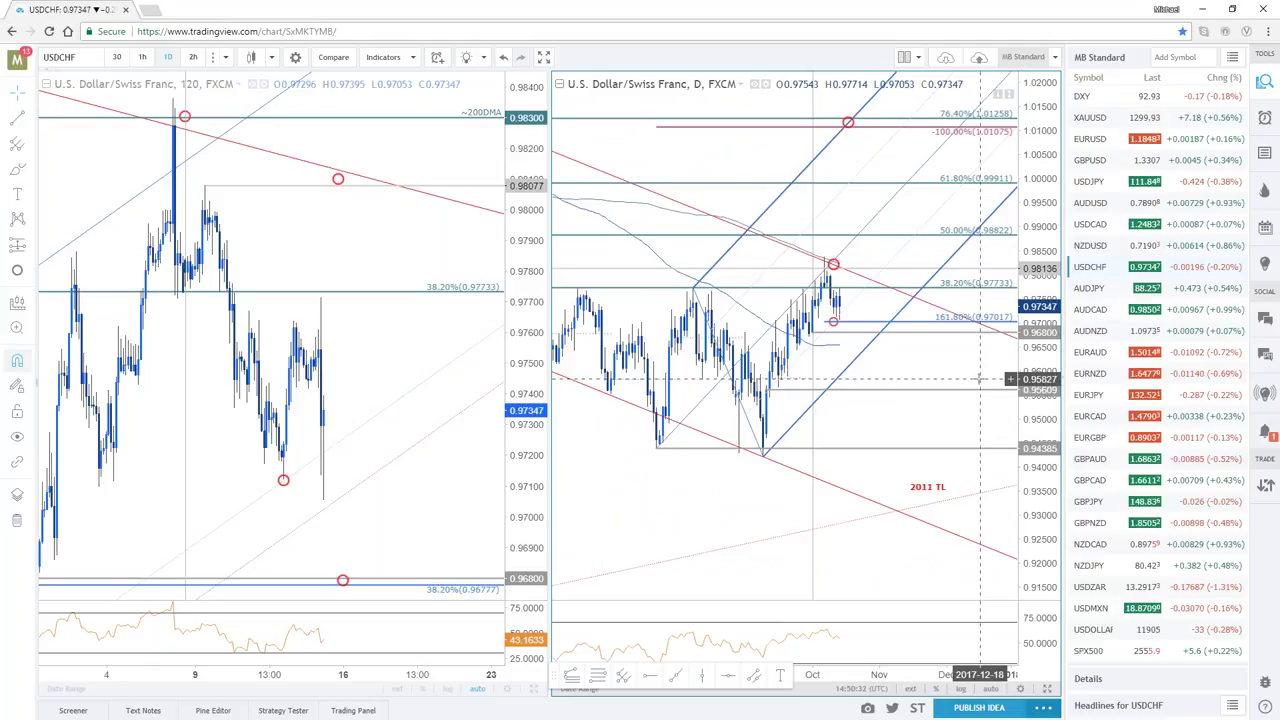
pyautogui.scroll(-3, 352, 556)
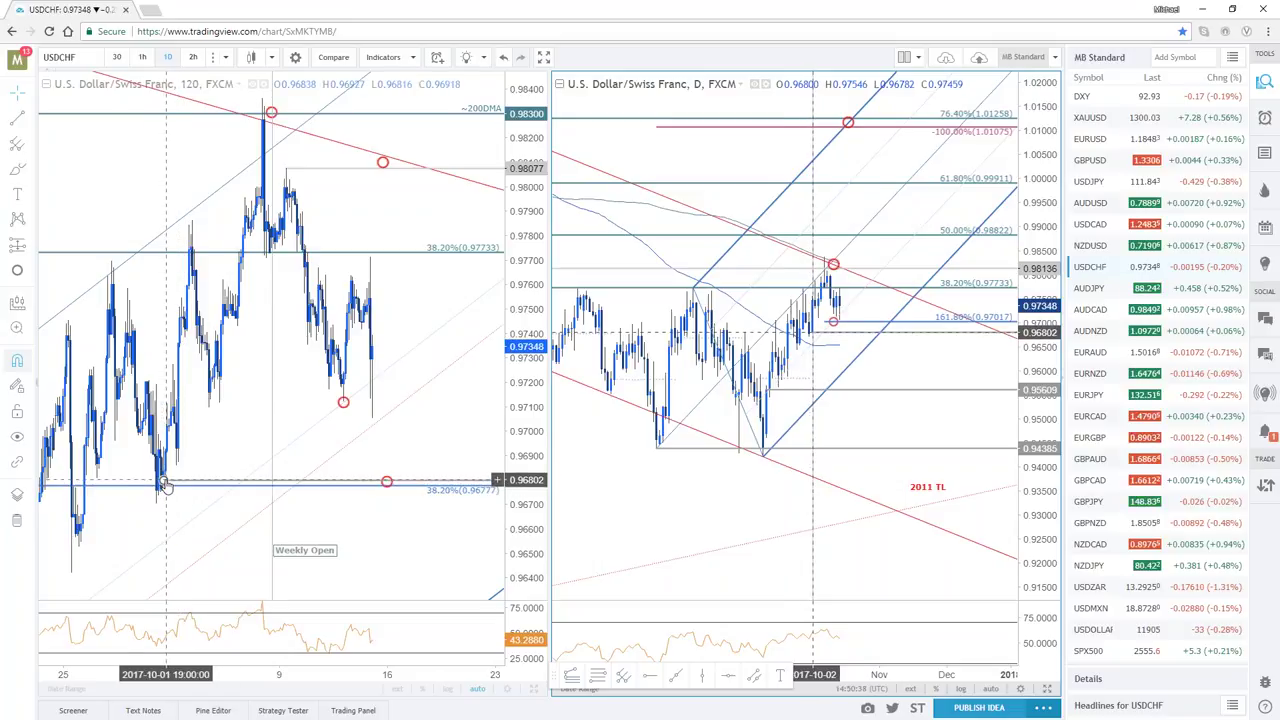
# Select the 38.2% Fibonacci on the 2-hour chart, zoom the daily chart, then bring up the DailyFX article
pyautogui.click(434, 485)
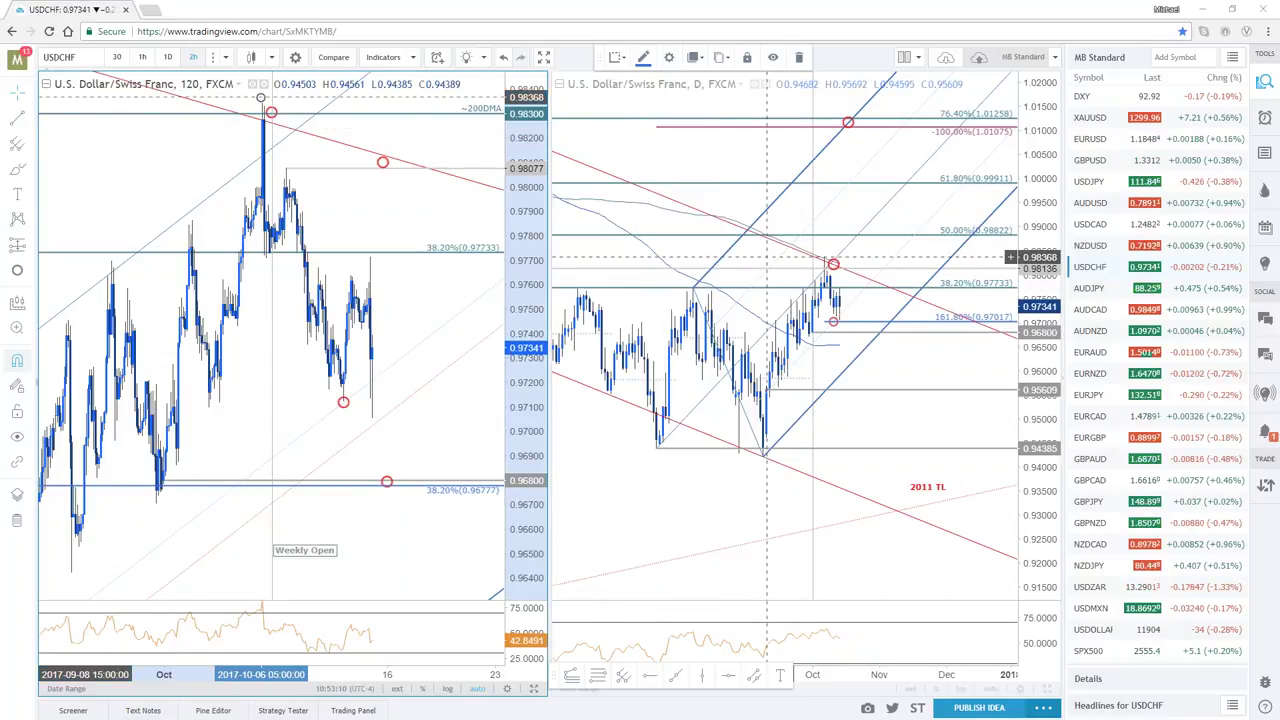
pyautogui.scroll(3, 760, 322)
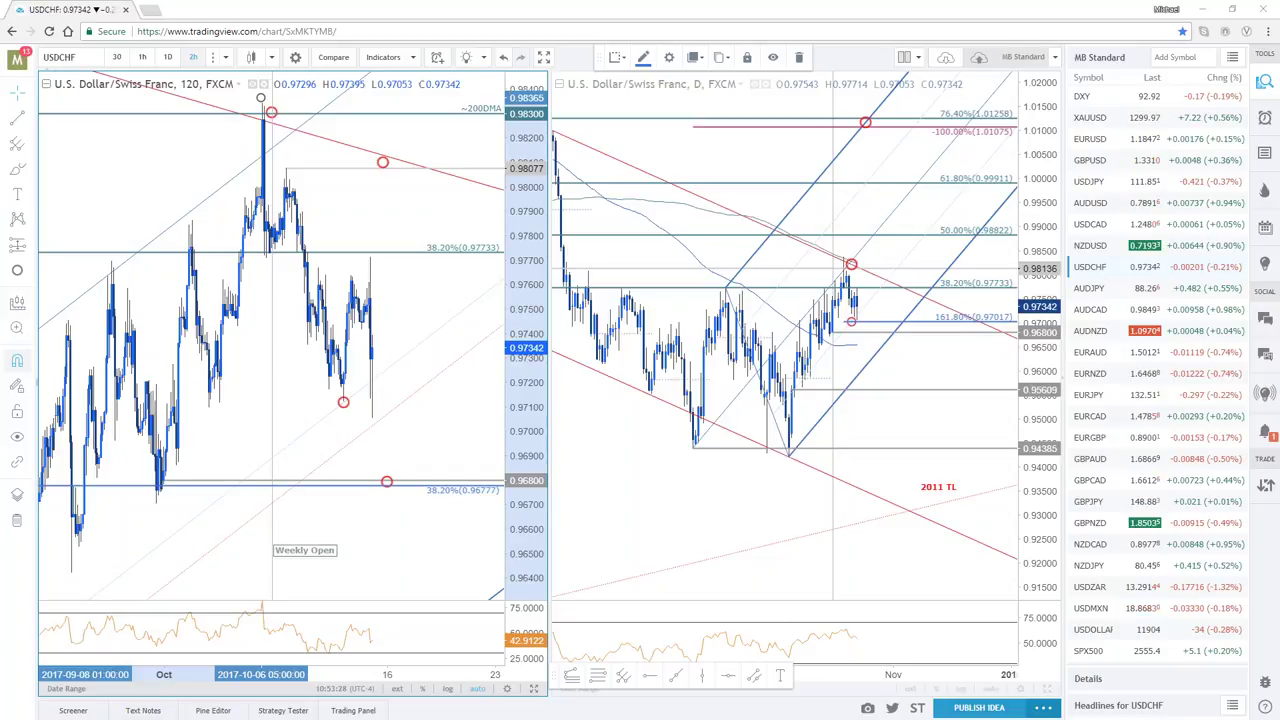
pyautogui.hotkey('alt', 'Tab')
pyautogui.scroll(-9, 480, 432)
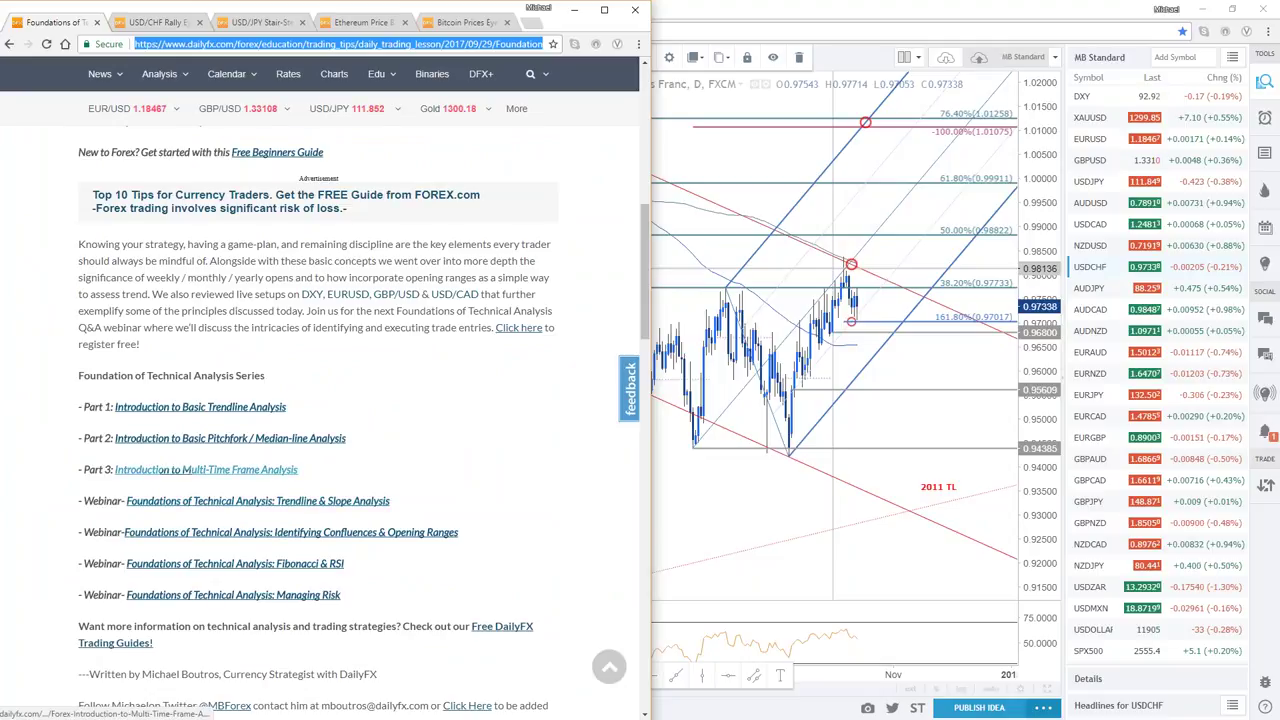
# Open the Fibonacci & RSI webinar article in a new tab, then return to the zoomed USDCHF charts
pyautogui.click(282, 472)
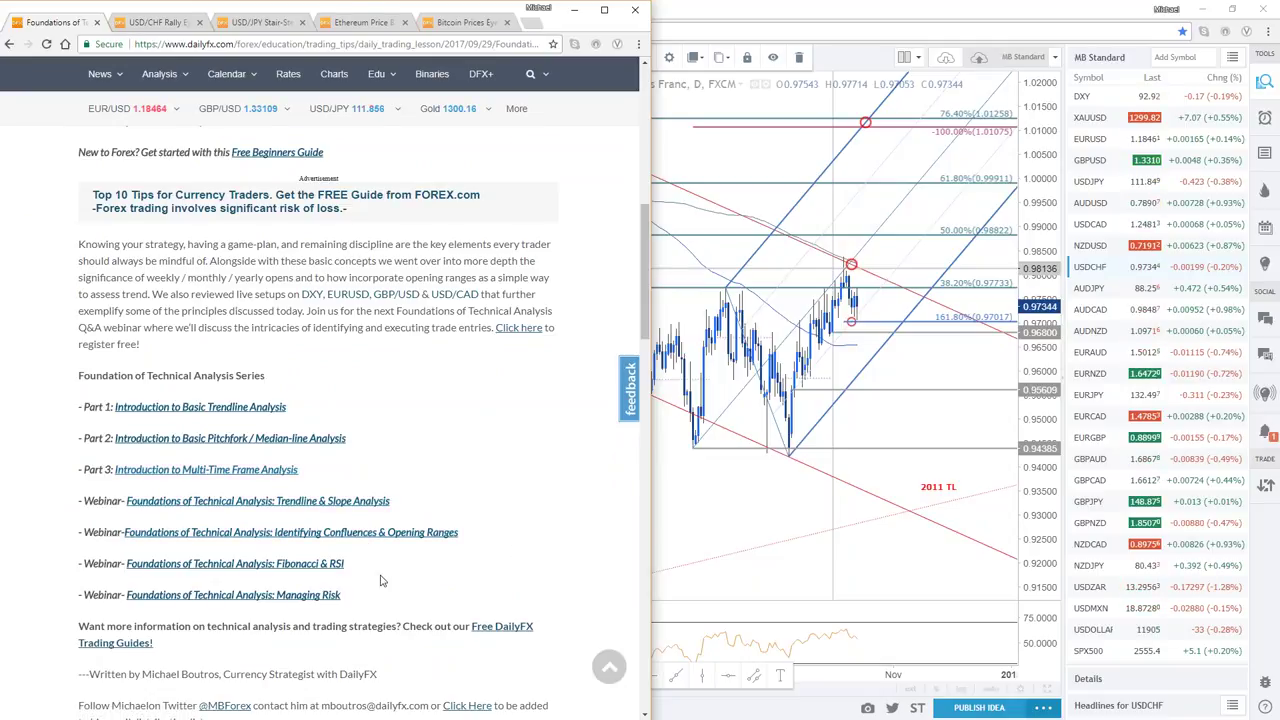
pyautogui.middleClick(235, 563)
pyautogui.hotkey('ctrl', 'Tab')
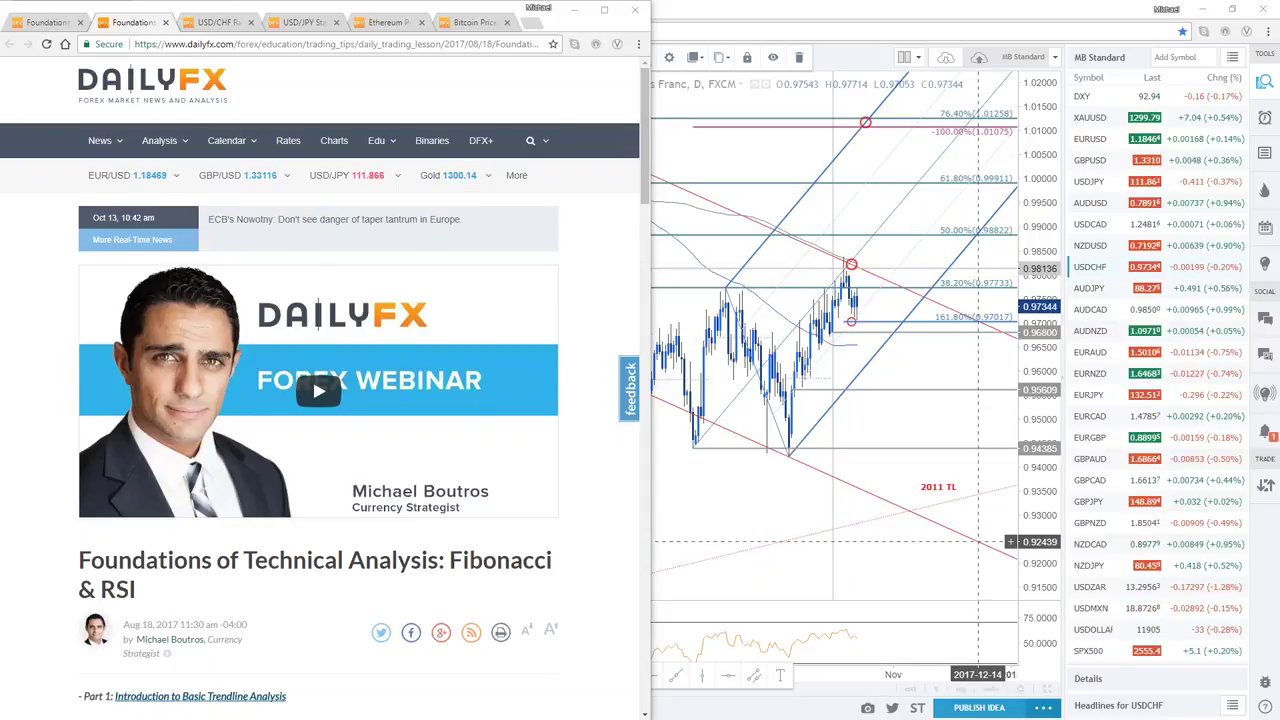
pyautogui.hotkey('alt', 'Tab')
pyautogui.scroll(2, 497, 383)
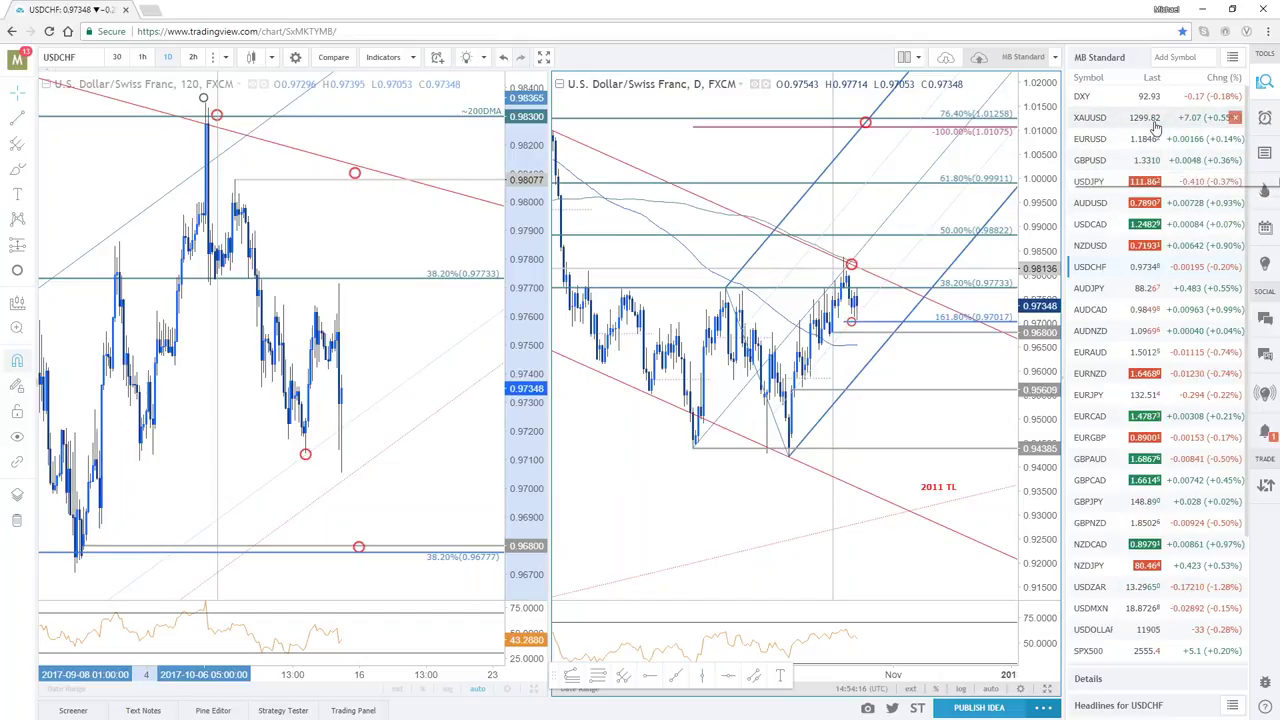
# Switch both charts to AUDUSD, pan the 2-hour chart, then maximize it and zoom in on recent candles
pyautogui.click(1123, 202)
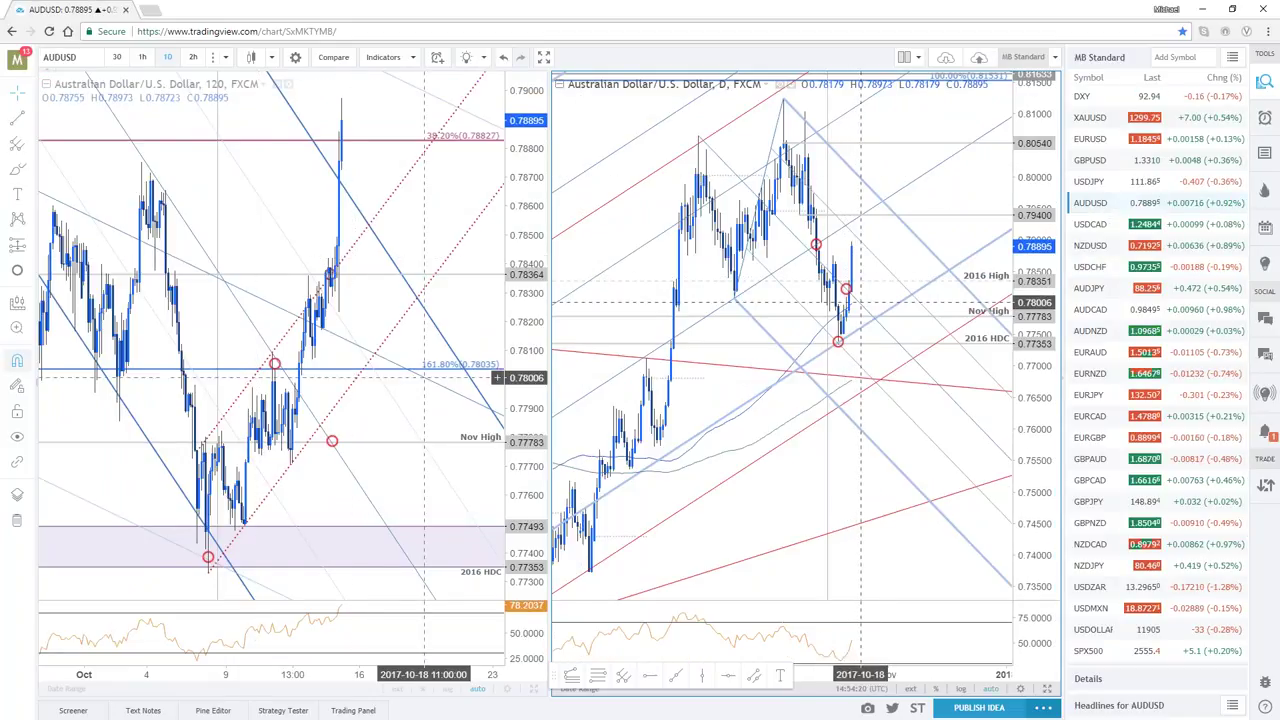
pyautogui.scroll(1, 470, 370)
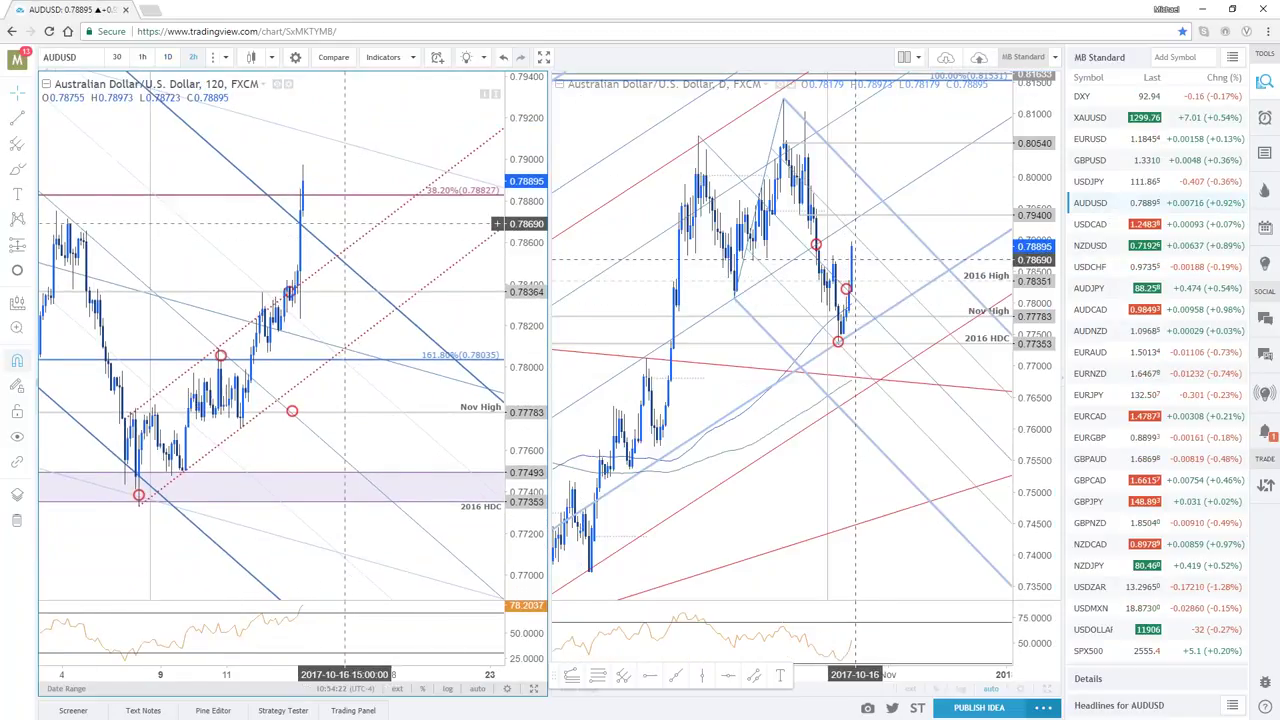
pyautogui.moveTo(300, 400); pyautogui.dragTo(347, 400)
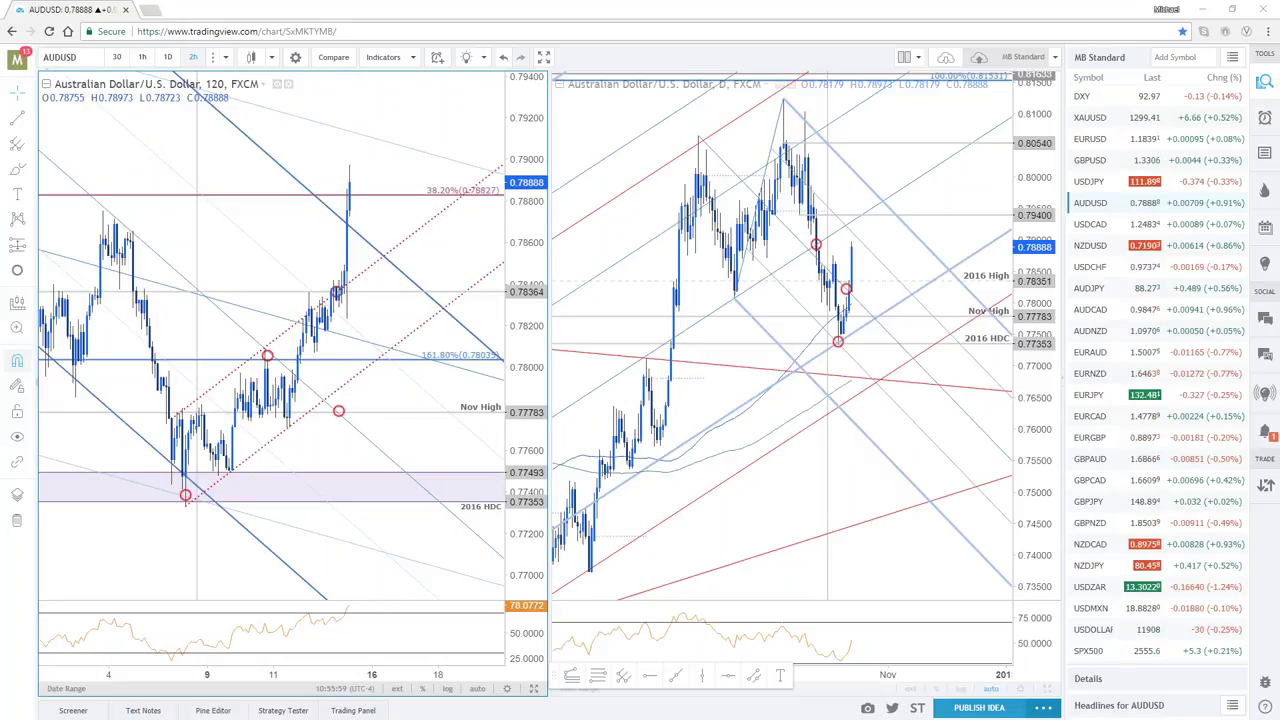
pyautogui.click(533, 688)
pyautogui.scroll(4, 710, 255)
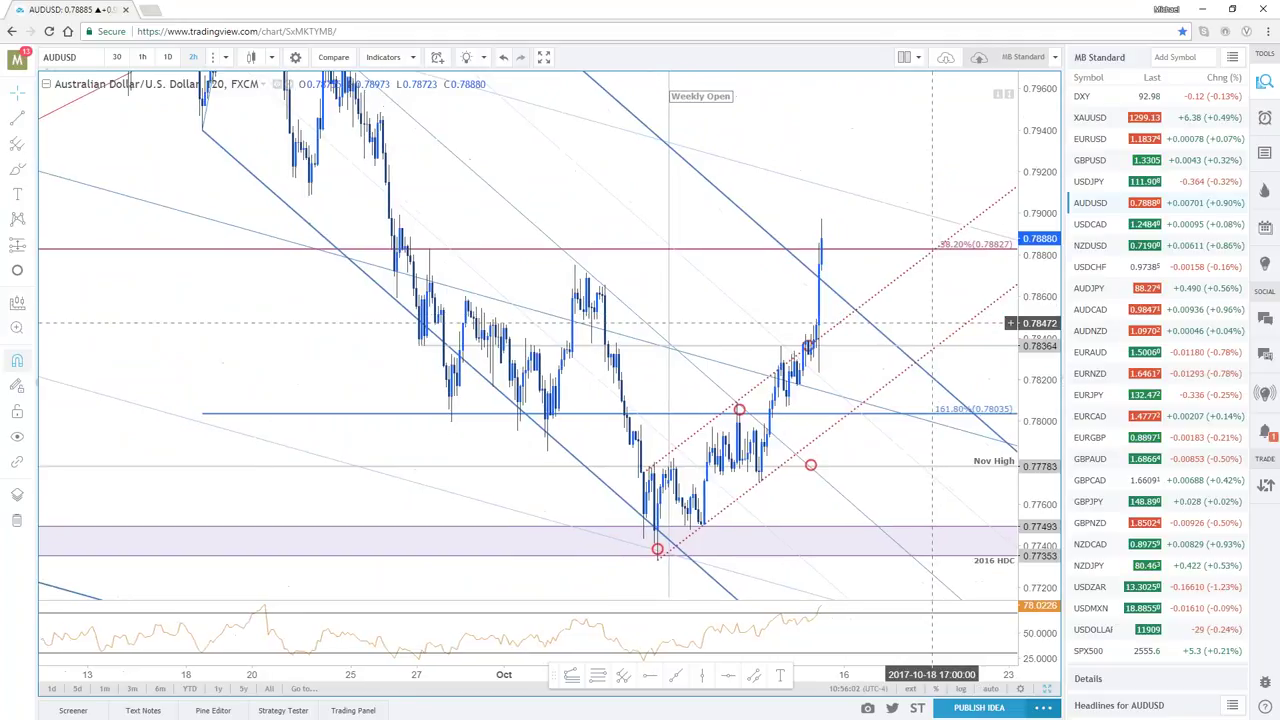
pyautogui.scroll(2, 701, 349)
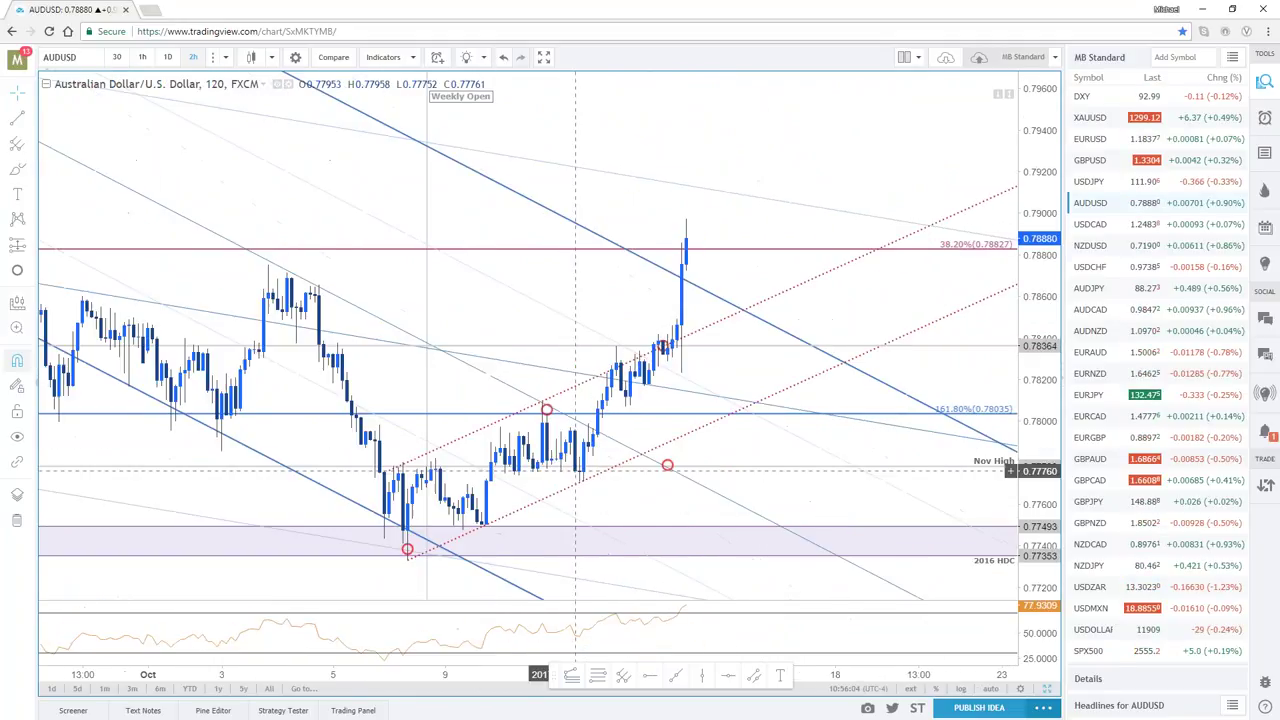
# Change the AUDUSD chart to the 60-minute interval, zoom out, and select the lower channel trend line
pyautogui.write('60')
pyautogui.press('Return')
pyautogui.scroll(-3, 790, 303)
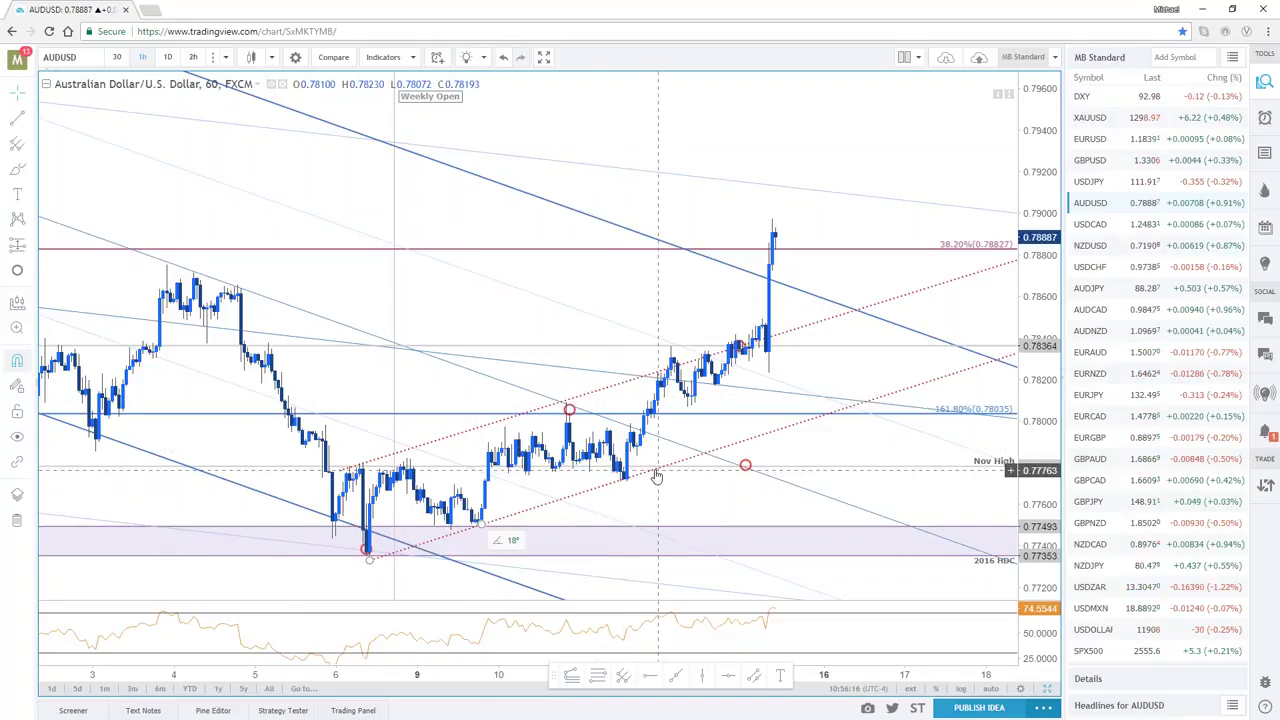
pyautogui.click(432, 542)
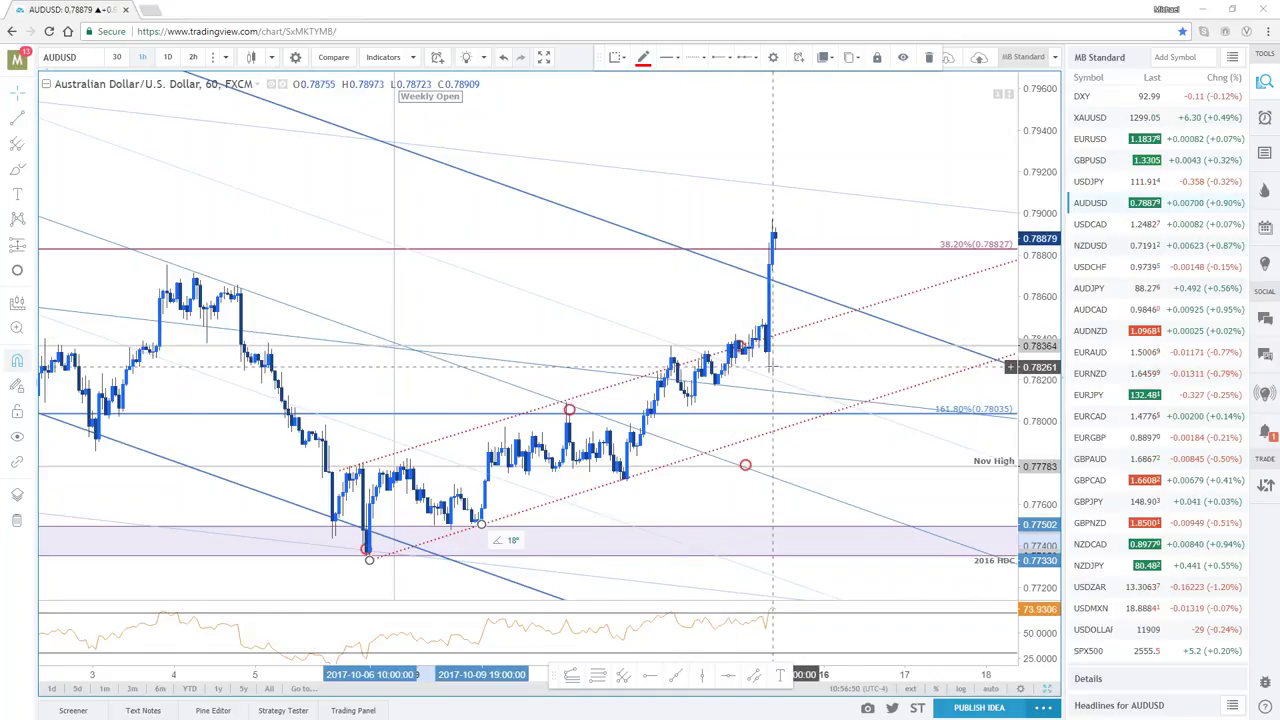
pyautogui.scroll(-1, 858, 367)
pyautogui.moveTo(858, 367); pyautogui.dragTo(832, 372)
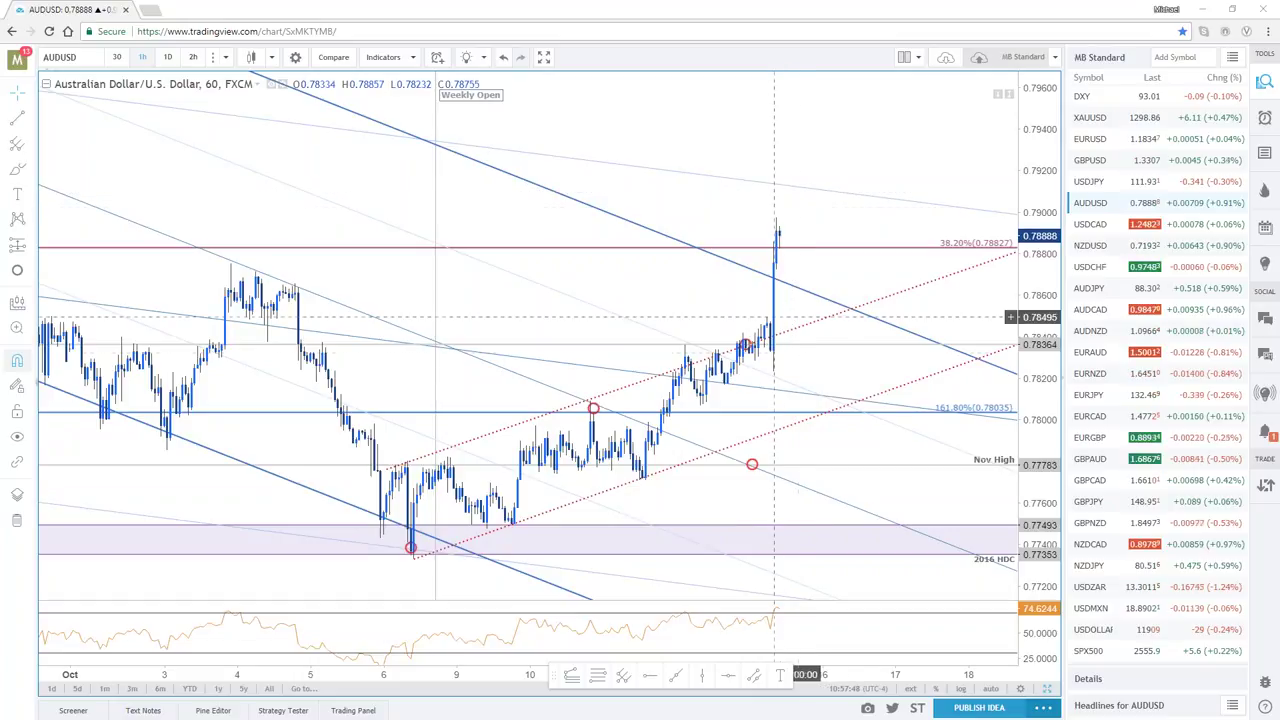
pyautogui.scroll(1, 810, 350)
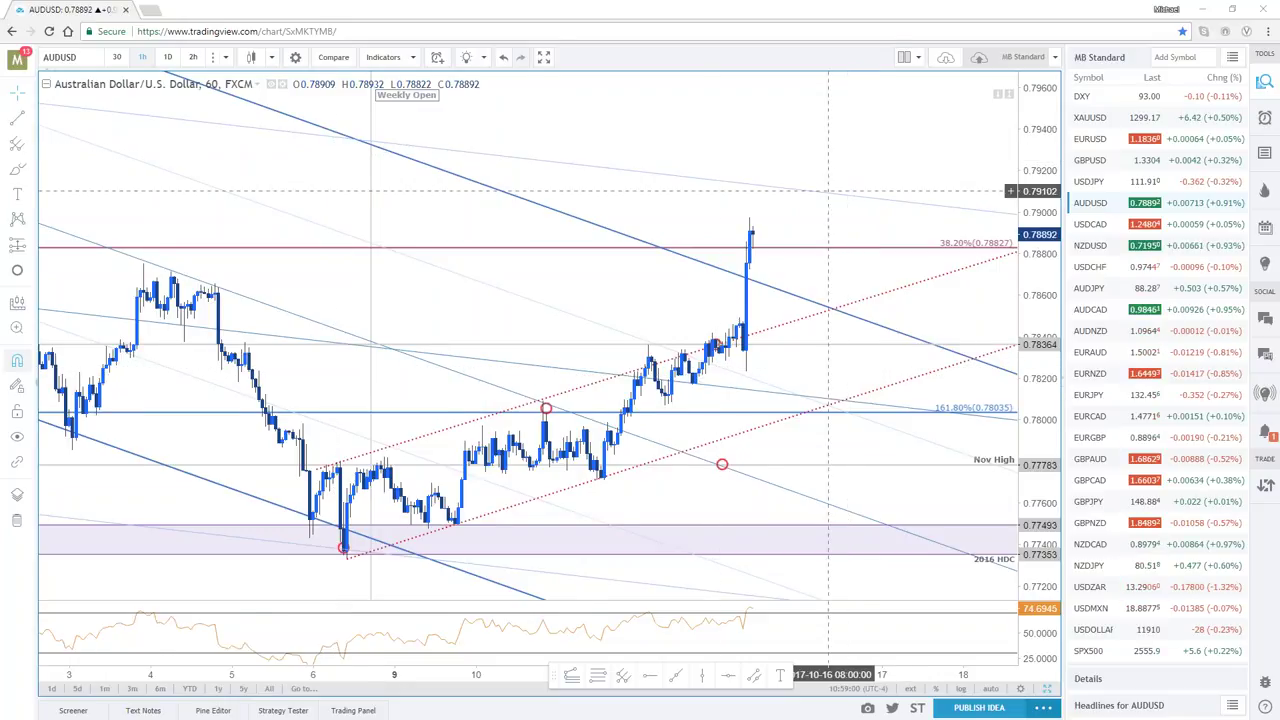
pyautogui.scroll(-1, 852, 147)
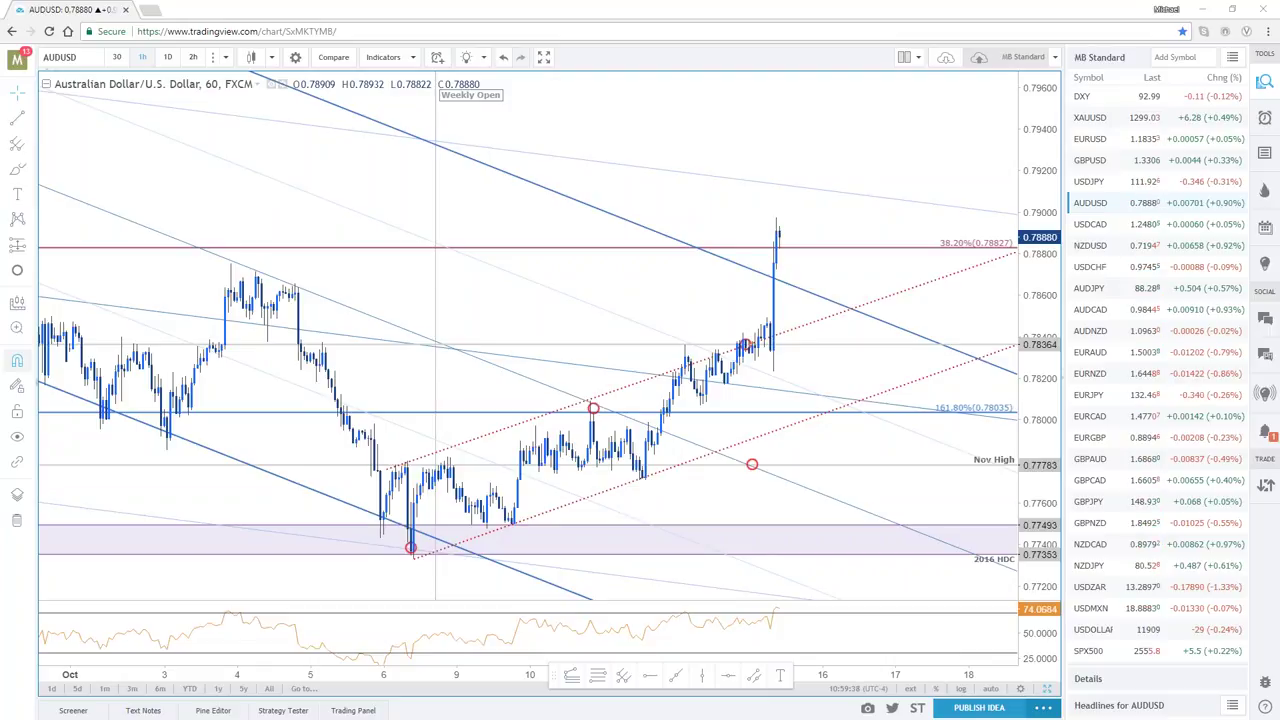
# Switch the chart to USDCHF on the 30-minute interval and zoom out
pyautogui.click(1090, 266)
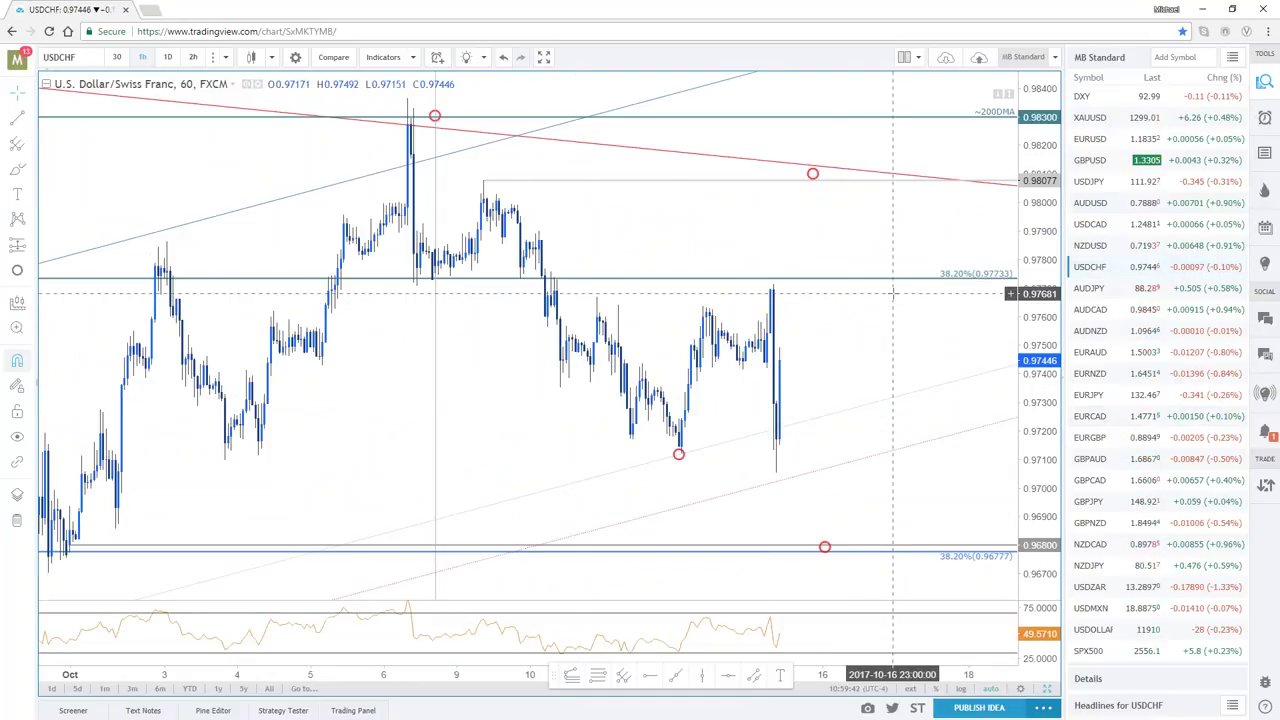
pyautogui.write('30')
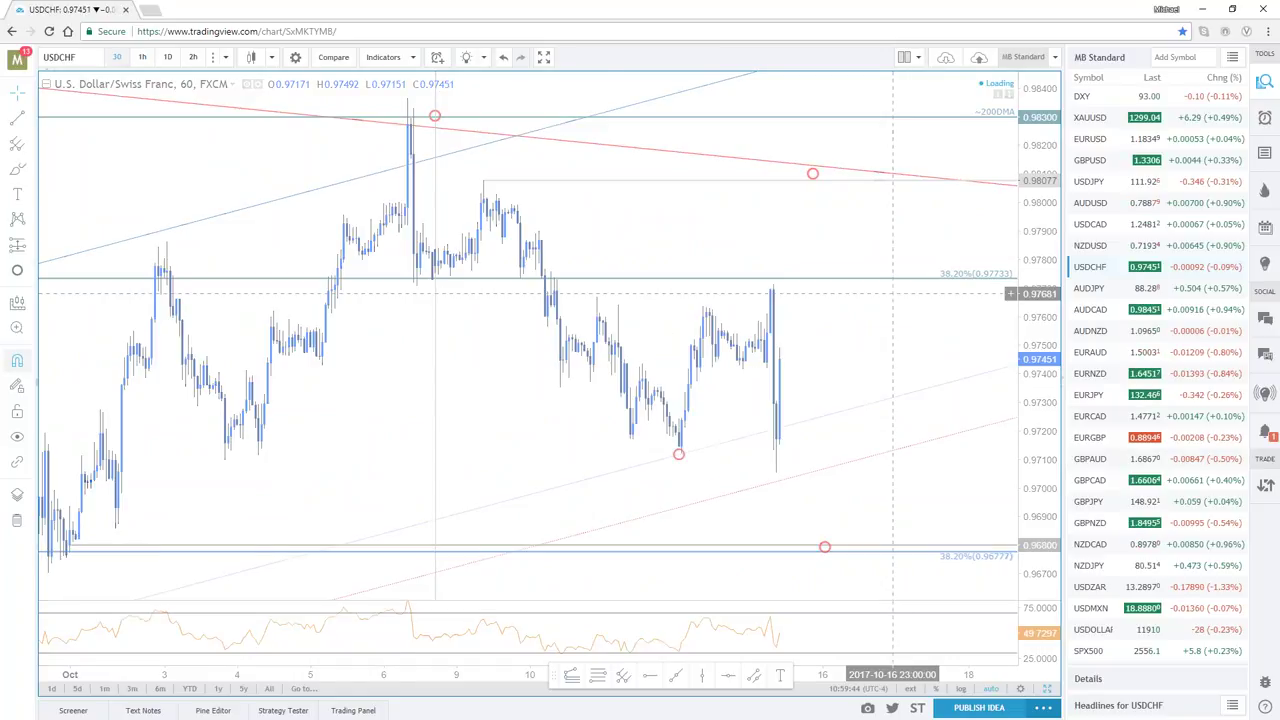
pyautogui.press('Return')
pyautogui.scroll(-3, 486, 271)
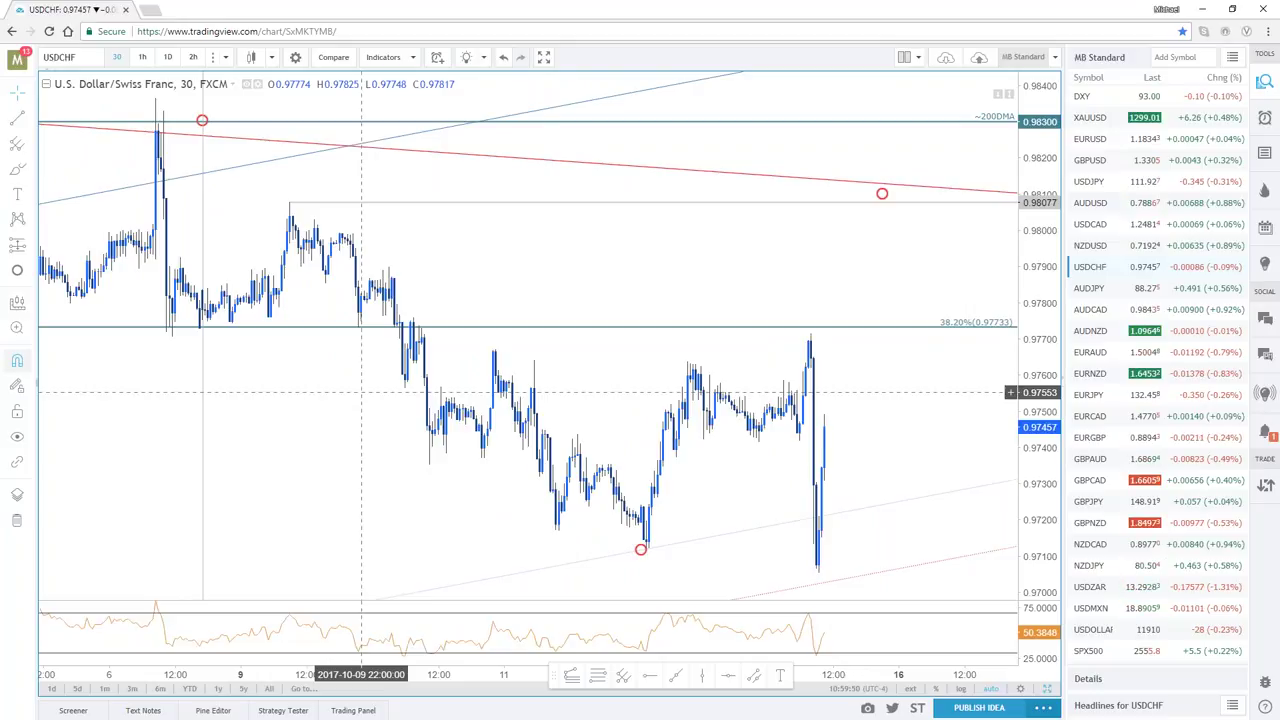
# Change to the 10-minute interval and pan back to show the price action from October 8
pyautogui.write('10')
pyautogui.press('Return')
pyautogui.moveTo(400, 370); pyautogui.dragTo(533, 363)
pyautogui.moveTo(420, 523); pyautogui.dragTo(986, 571)
pyautogui.moveTo(60, 125); pyautogui.dragTo(183, 125)
pyautogui.moveTo(529, 466); pyautogui.dragTo(559, 456)
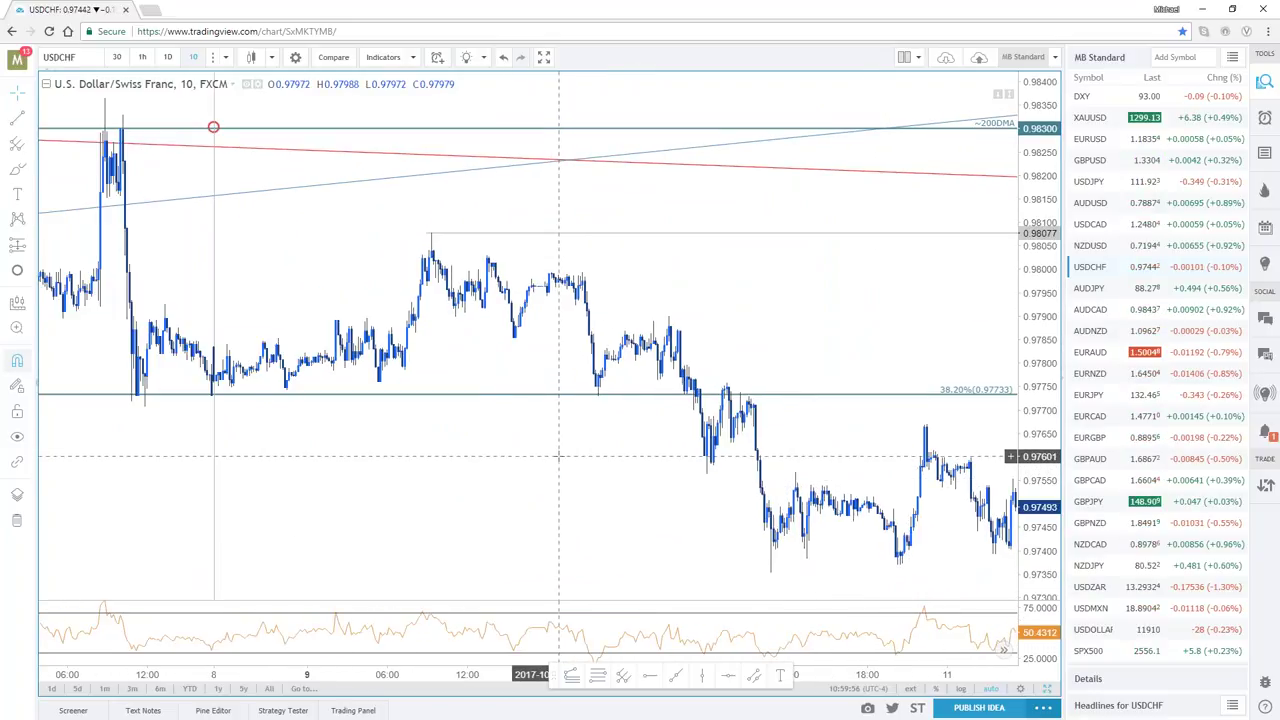
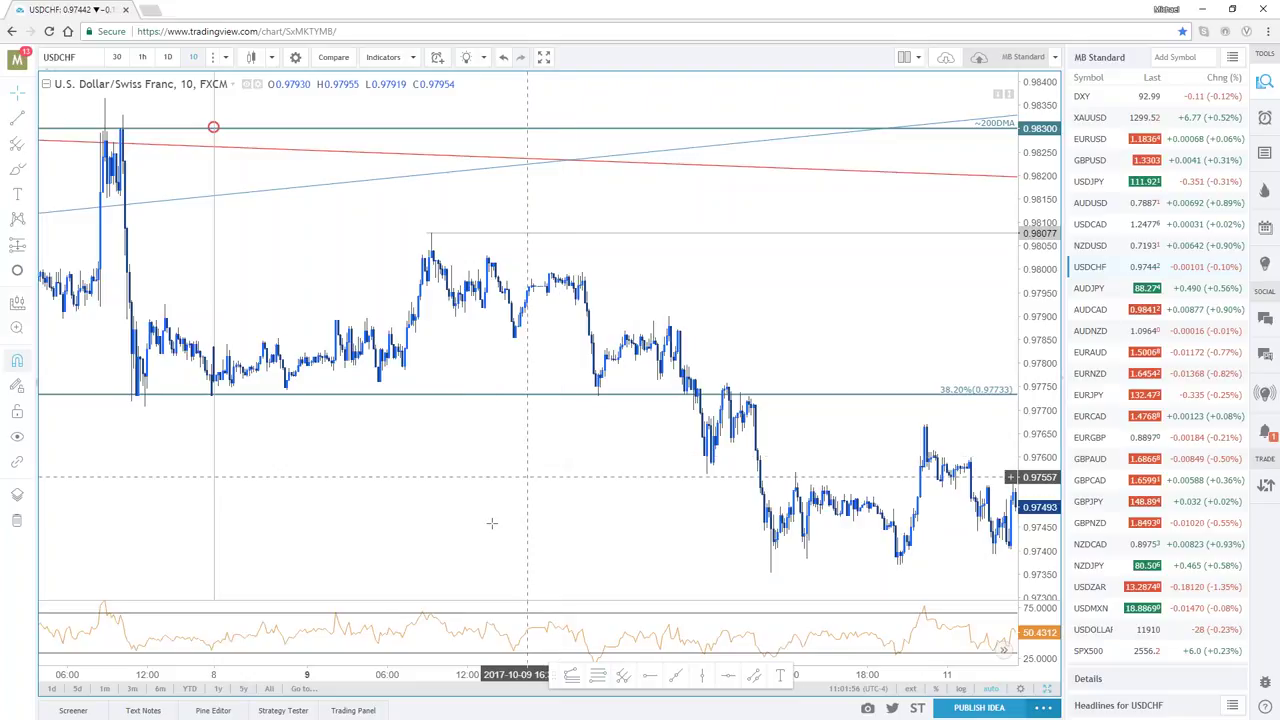
# Frame the USDCHF spike and start a Fibonacci drawing at the spike high
pyautogui.scroll(1, 495, 527)
pyautogui.scroll(-1, 500, 522)
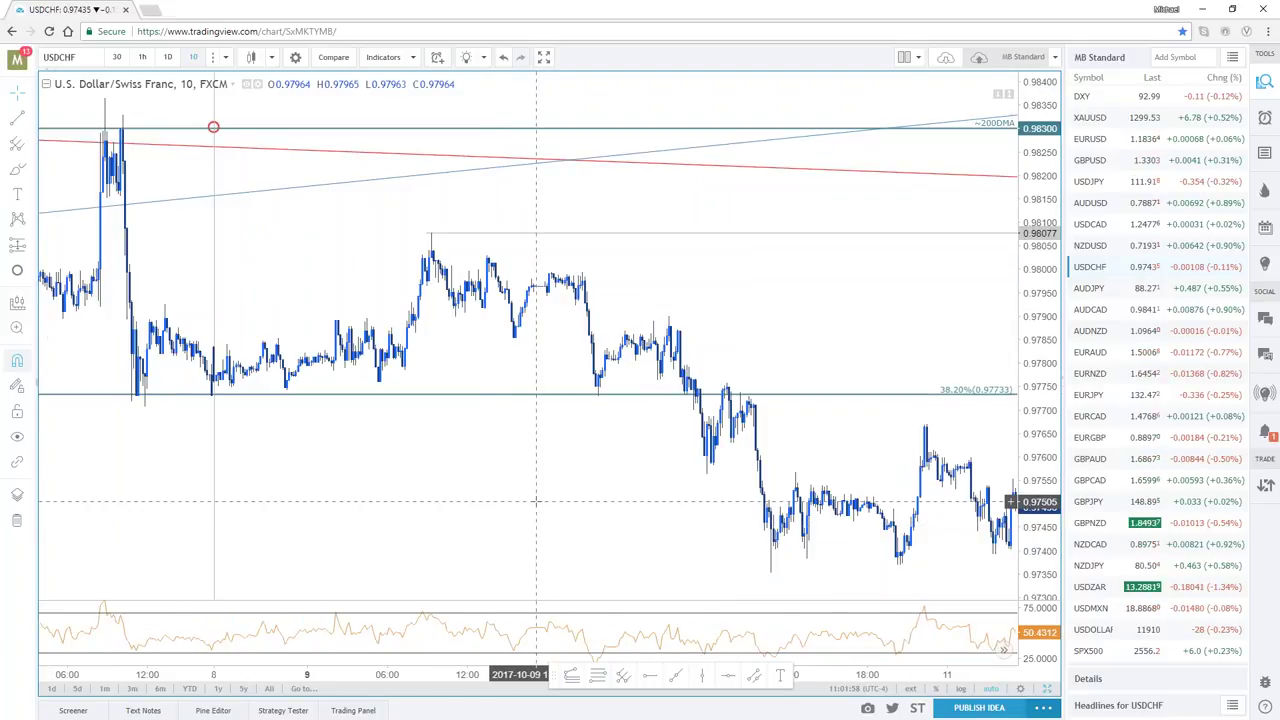
pyautogui.scroll(1, 565, 503)
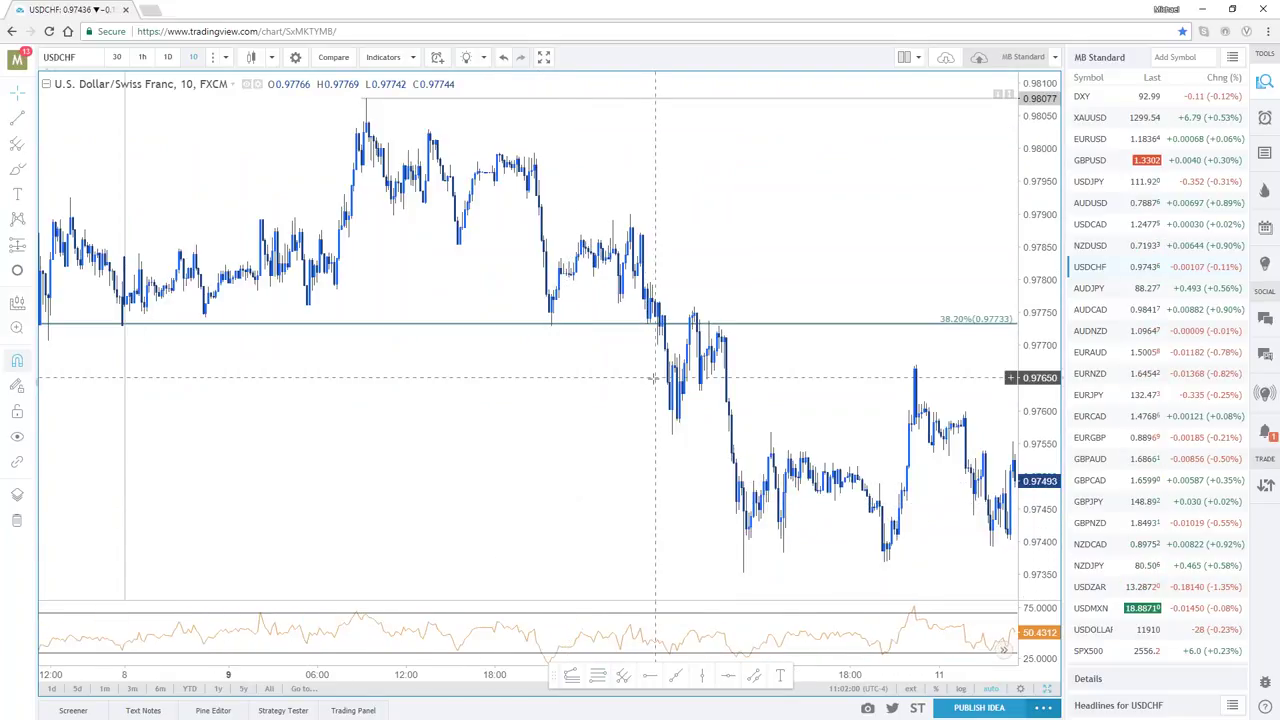
pyautogui.scroll(-1, 655, 378)
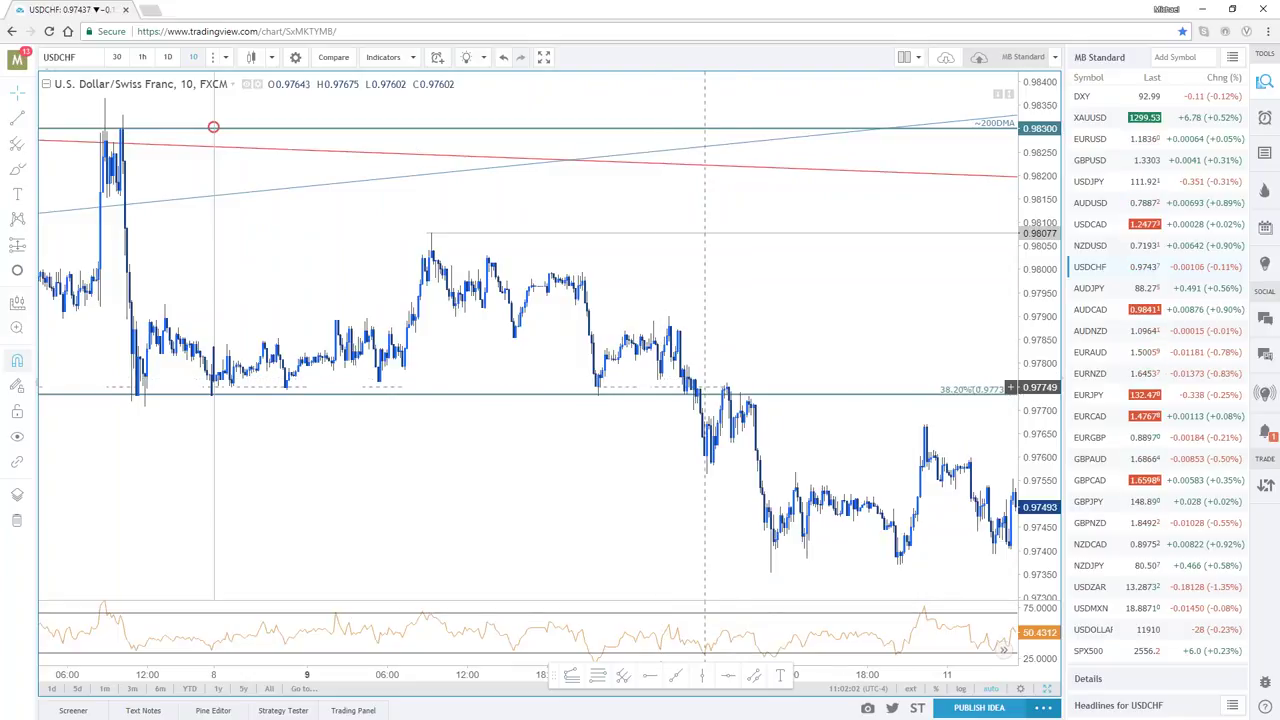
pyautogui.scroll(1, 705, 390)
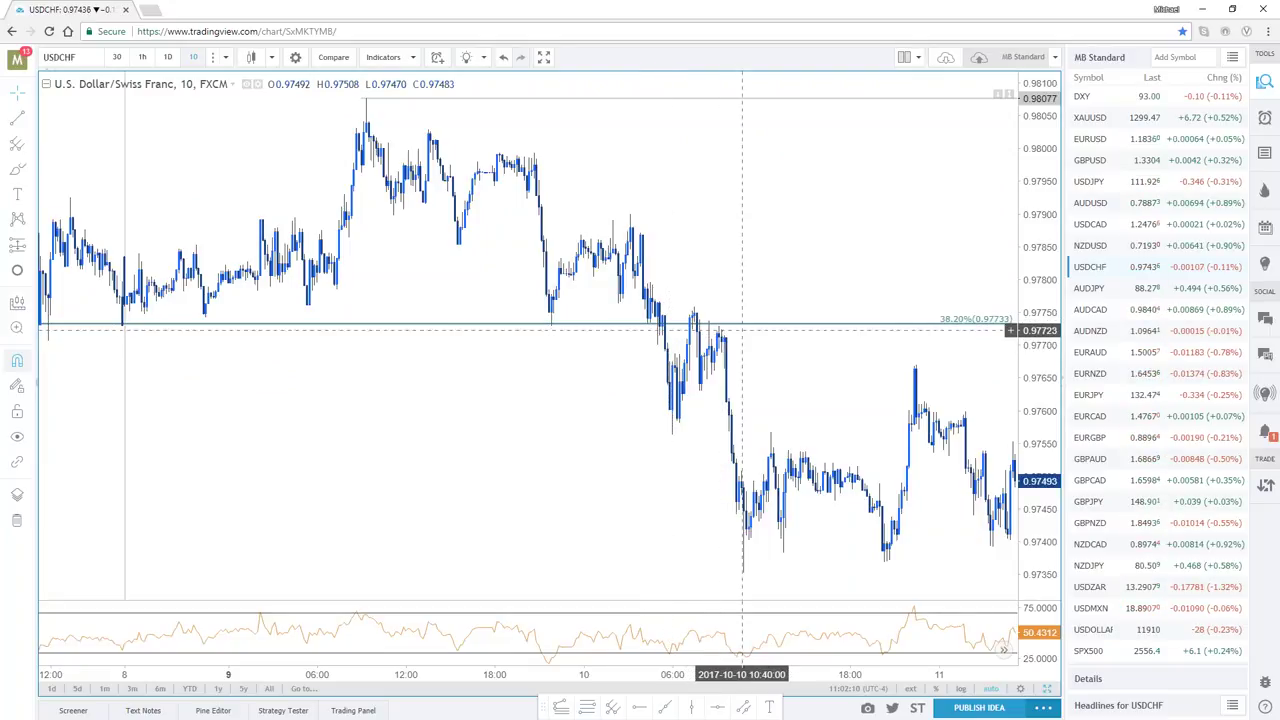
pyautogui.hscroll(3, 742, 330)
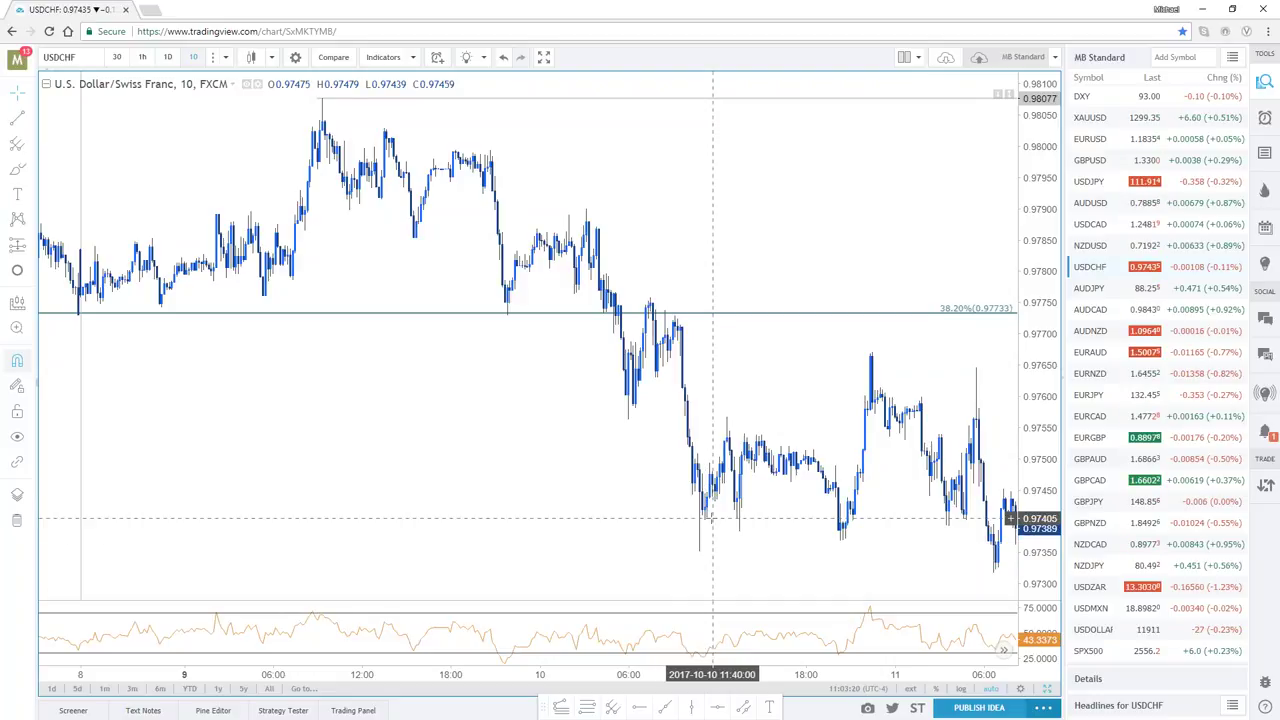
pyautogui.scroll(-5, 713, 518)
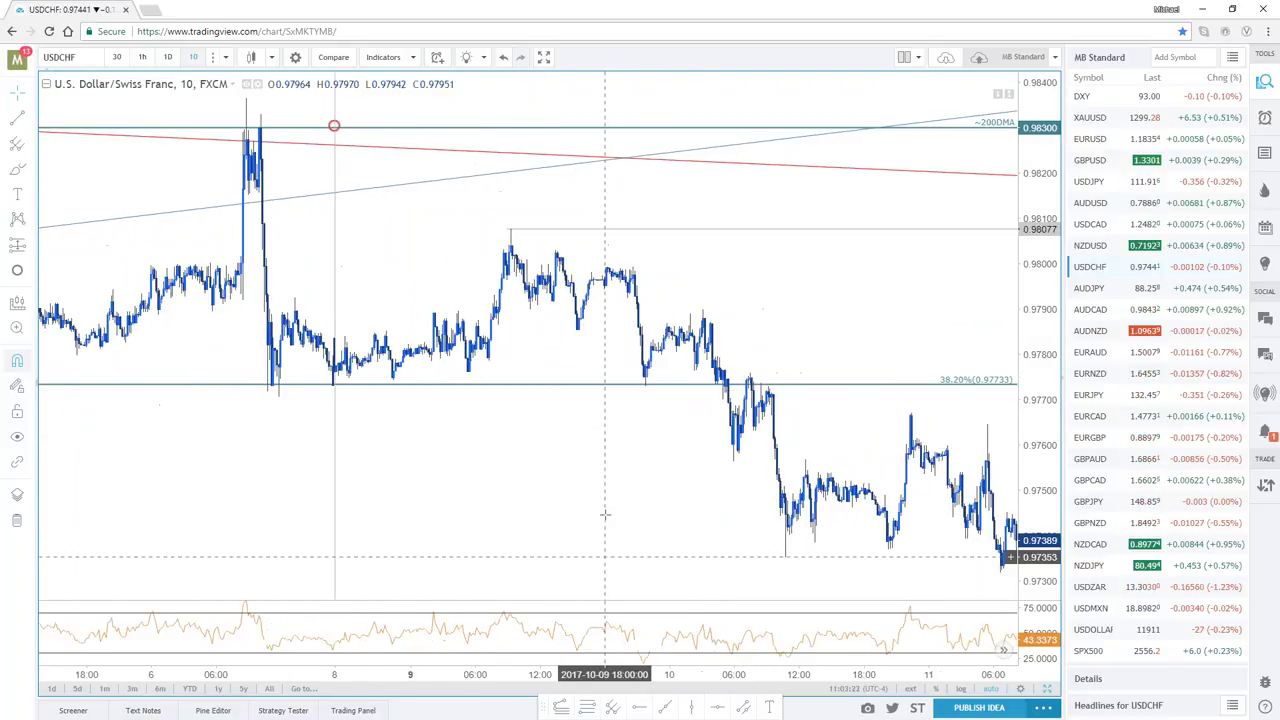
pyautogui.click(587, 707)
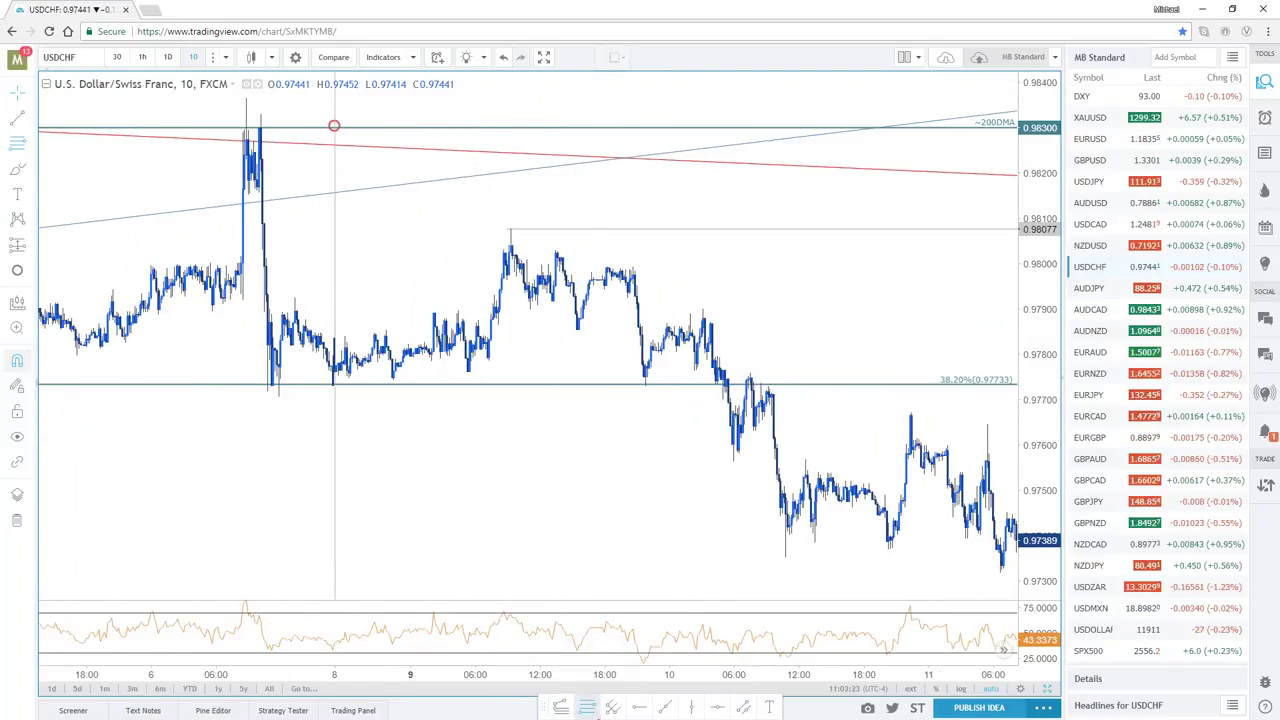
pyautogui.click(246, 98)
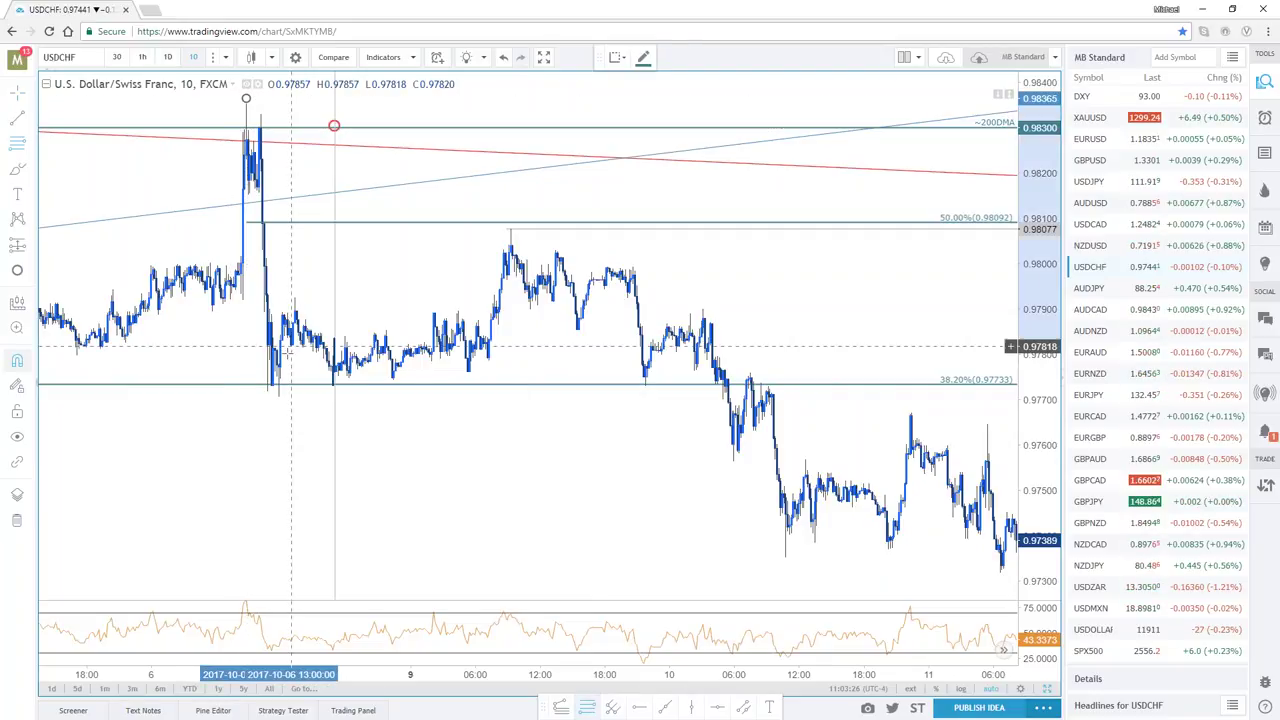
# Draw a trend-based Fib extension from spike high through pullback low to the later high, giving 61.8% 0.97670 and 100% 0.97418
pyautogui.click(561, 707)
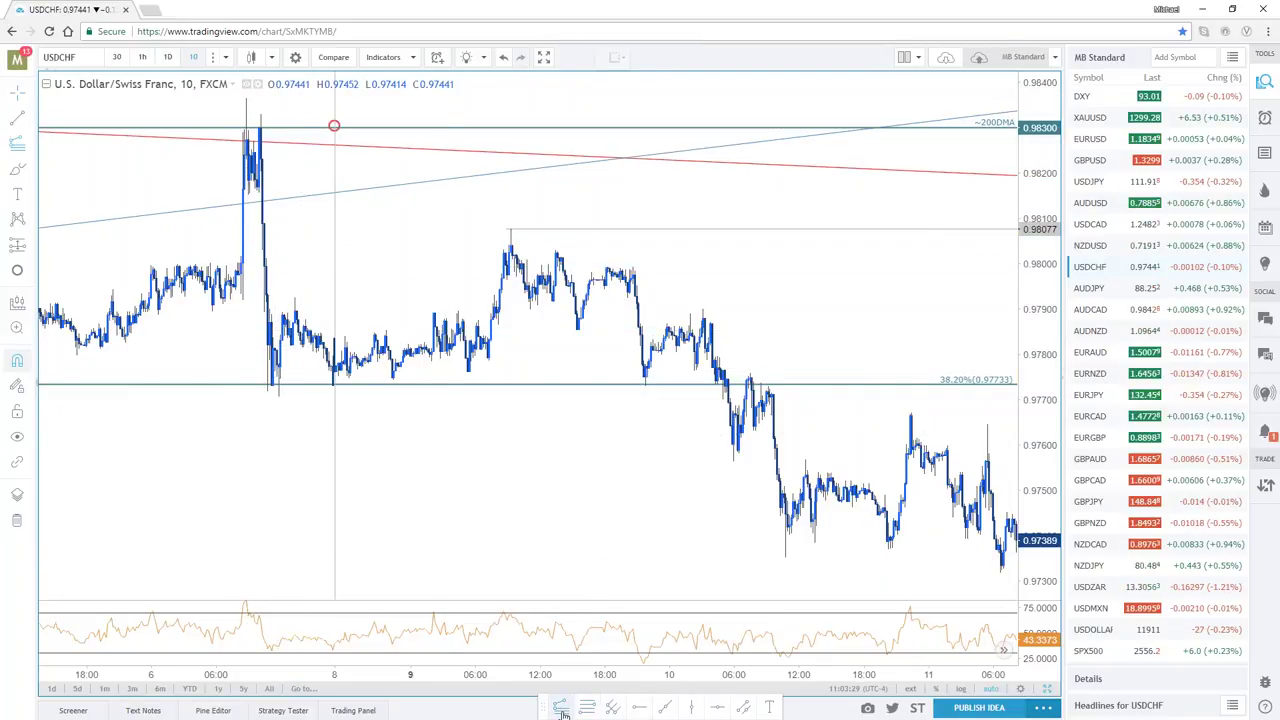
pyautogui.click(246, 98)
pyautogui.click(279, 395)
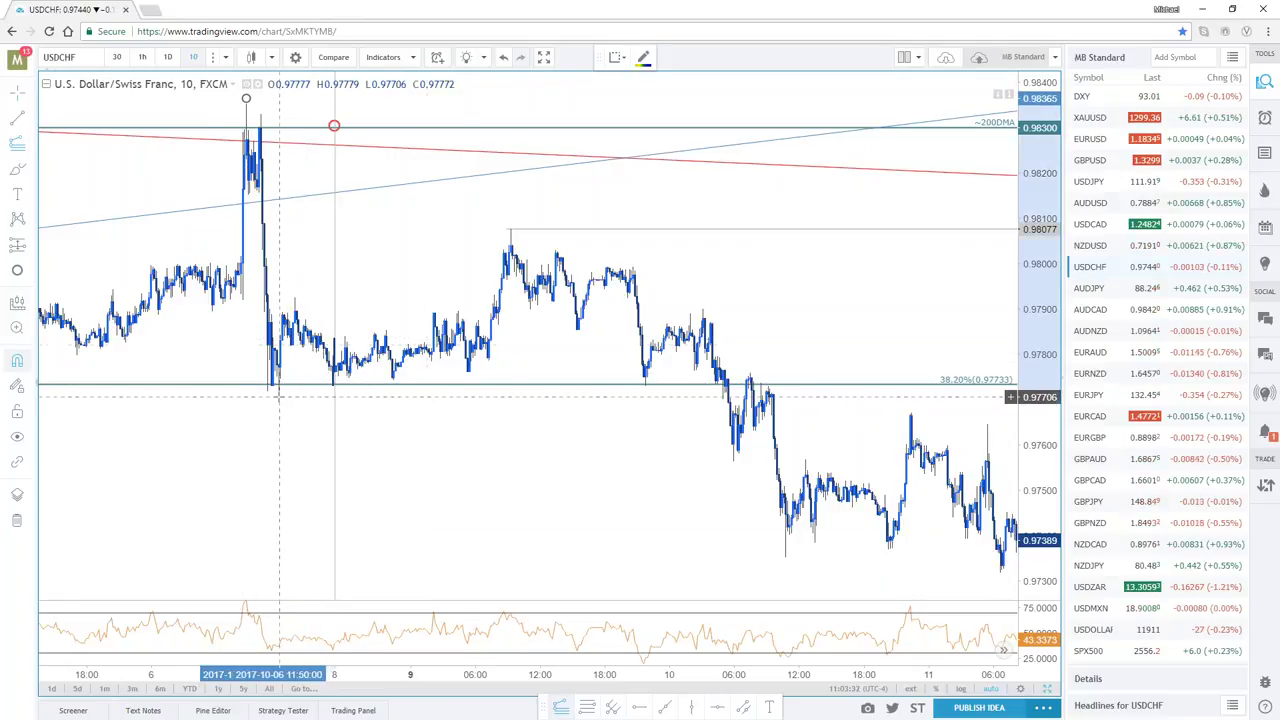
pyautogui.click(510, 229)
pyautogui.hscroll(5, 869, 456)
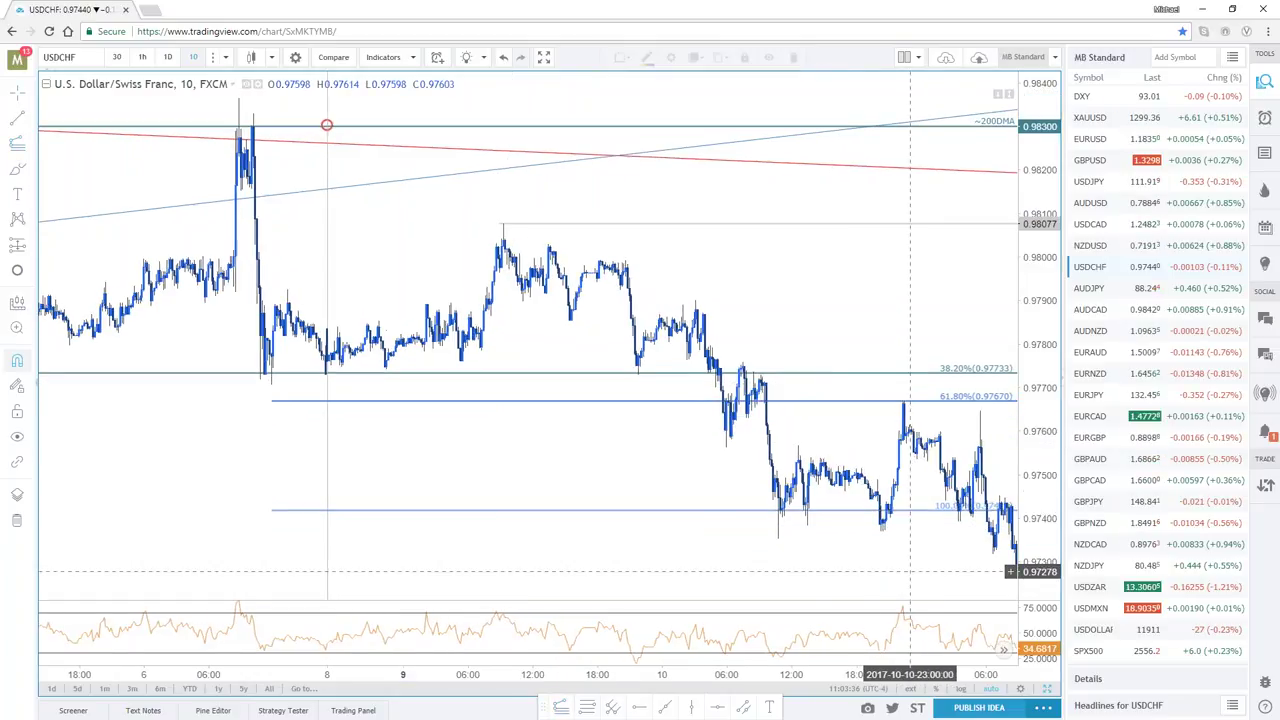
pyautogui.hscroll(2, 785, 551)
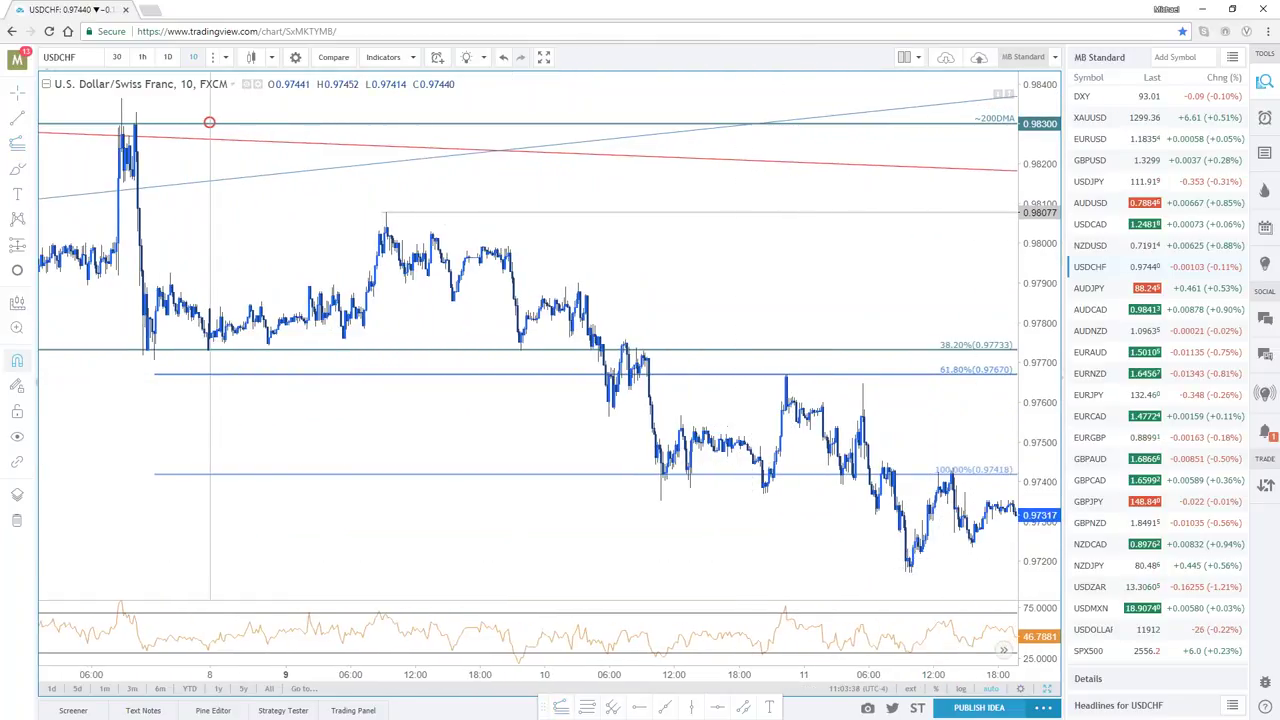
pyautogui.click(717, 476)
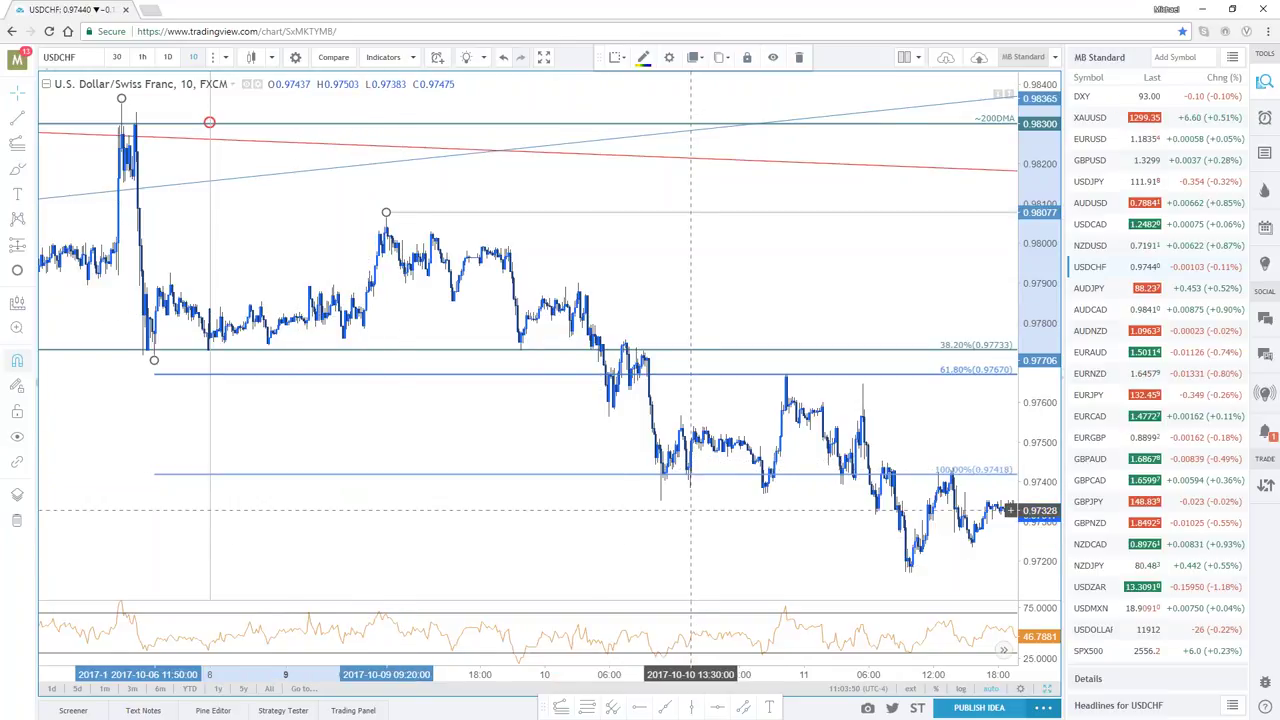
pyautogui.scroll(3, 690, 478)
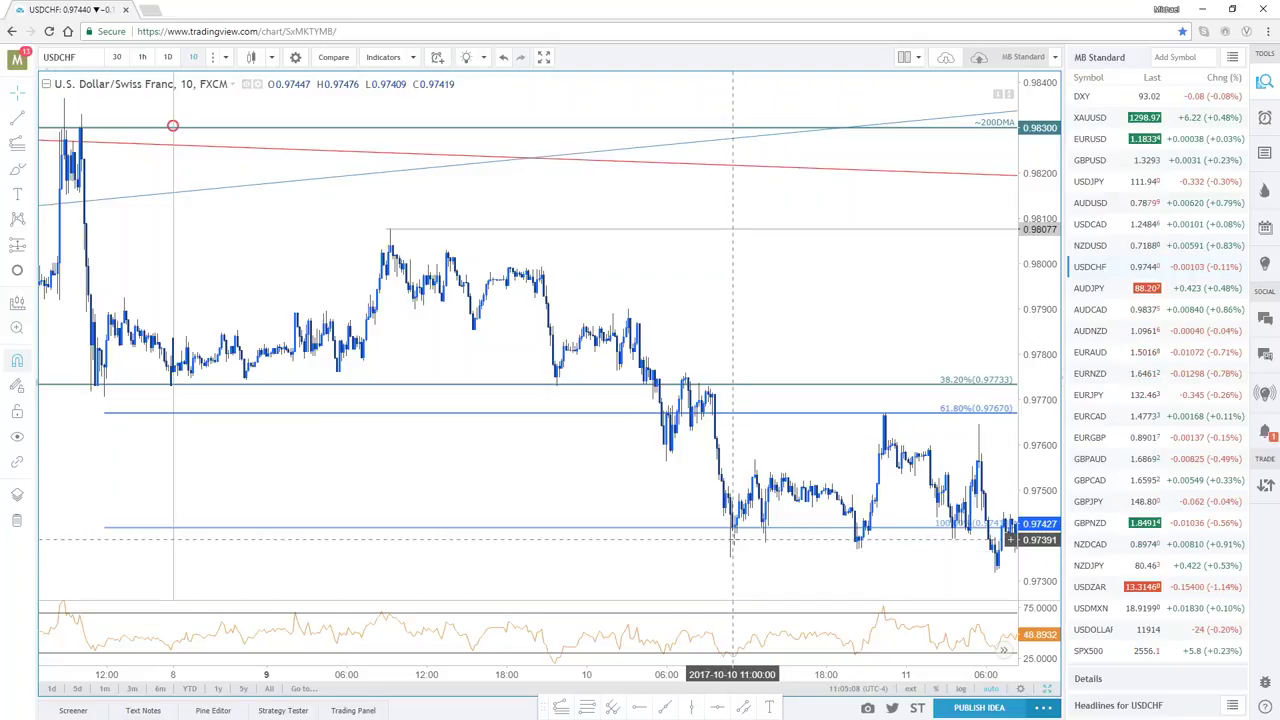
# Scroll the split USDCHF view to review the 10-minute chart beside the daily pitchfork and Fibonacci levels
pyautogui.scroll(1, 733, 540)
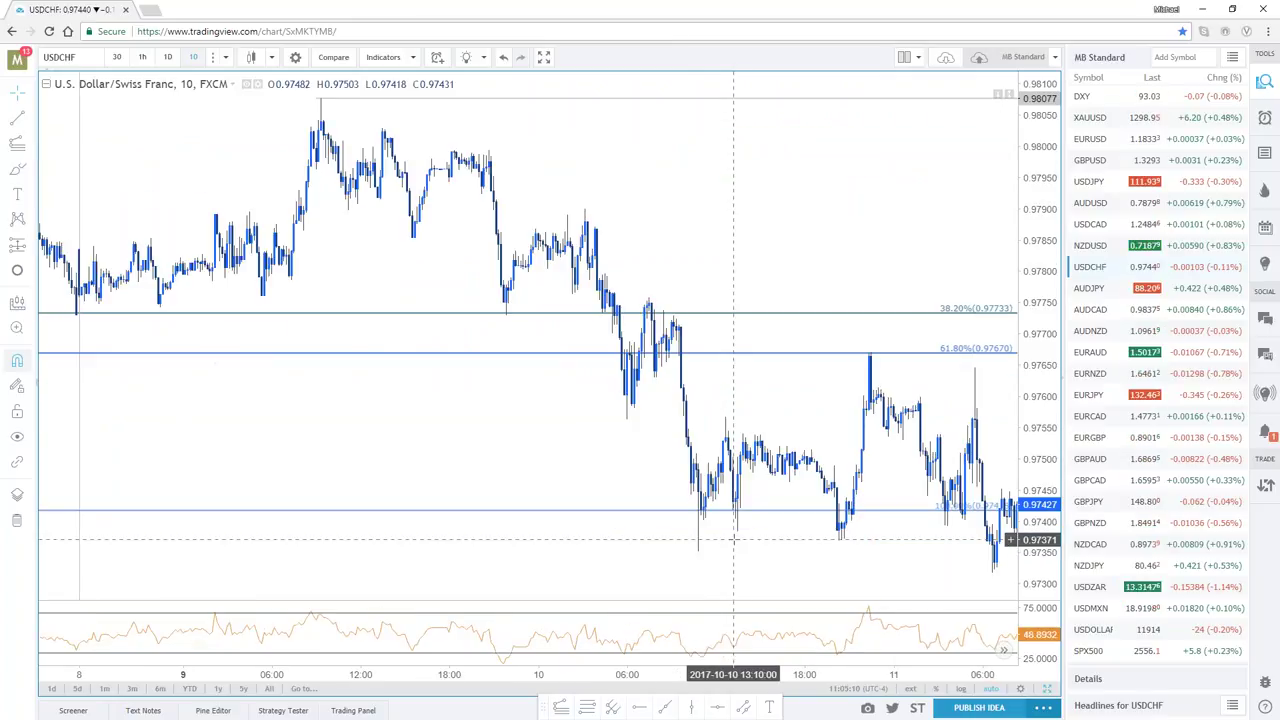
pyautogui.scroll(-2, 507, 476)
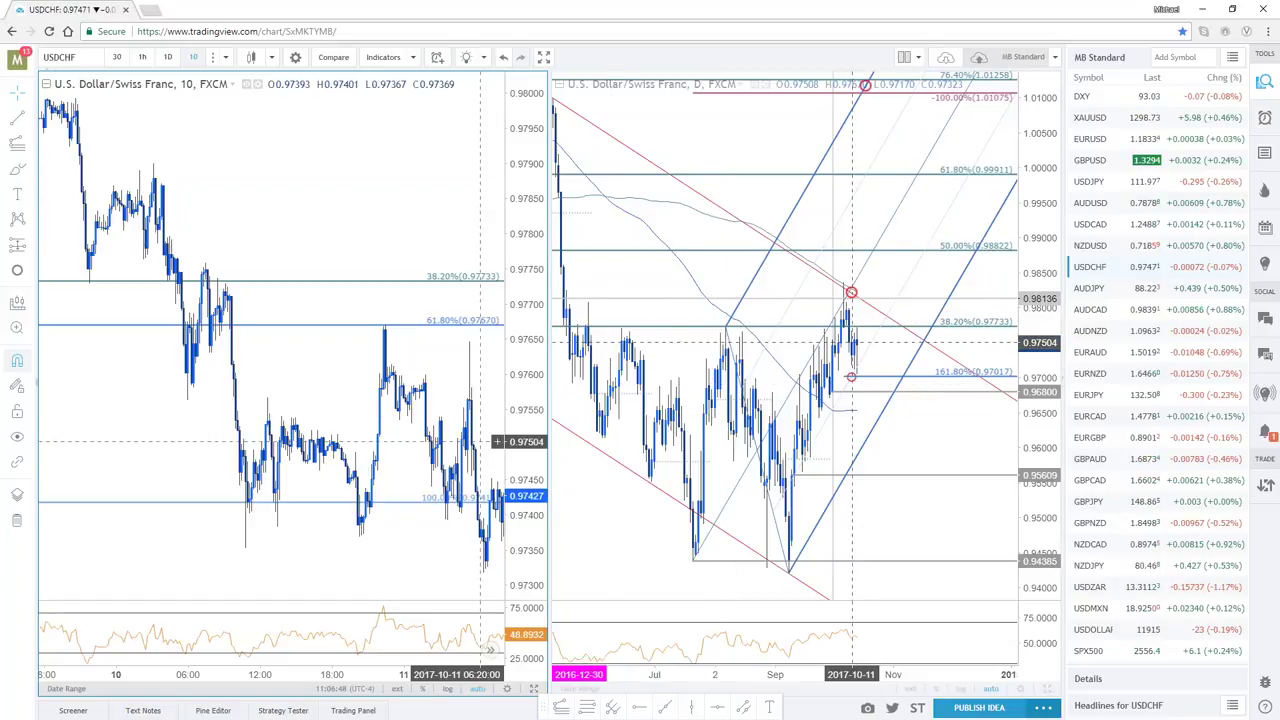
pyautogui.moveTo(340, 260); pyautogui.dragTo(386, 264)
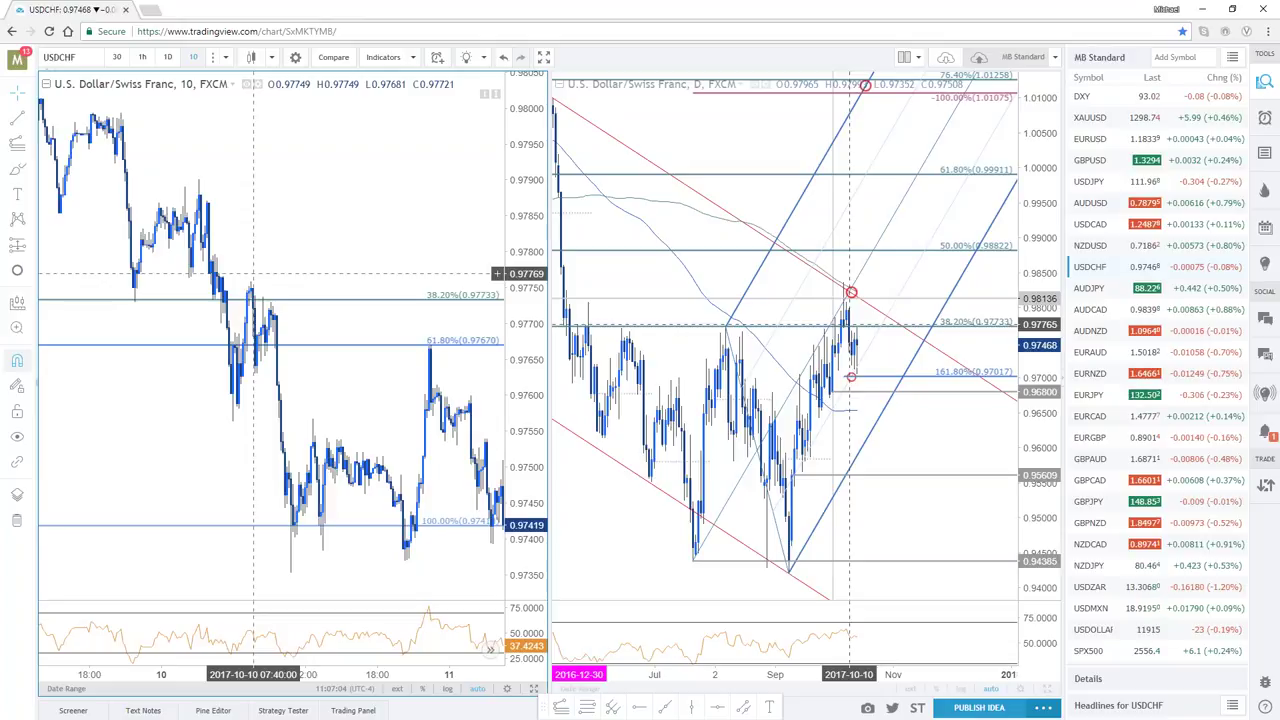
pyautogui.moveTo(354, 350); pyautogui.dragTo(55, 335)
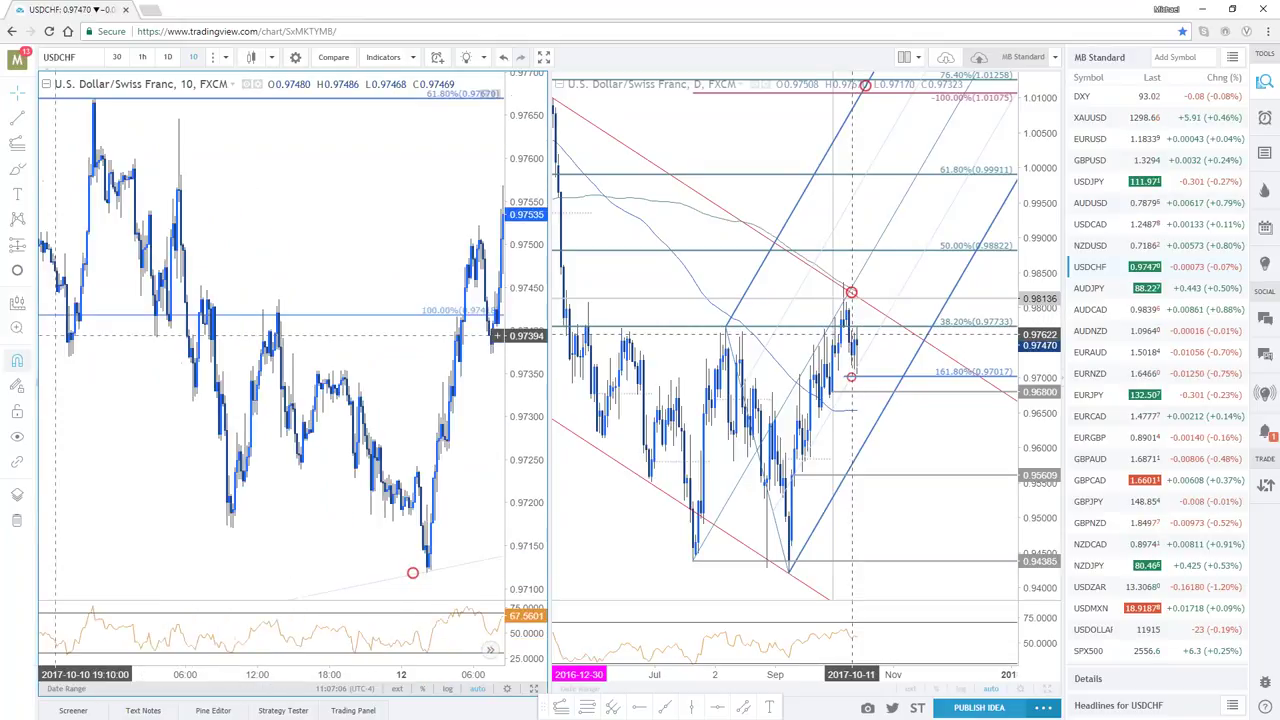
pyautogui.moveTo(496, 335); pyautogui.dragTo(436, 265)
pyautogui.moveTo(365, 234); pyautogui.dragTo(199, 234)
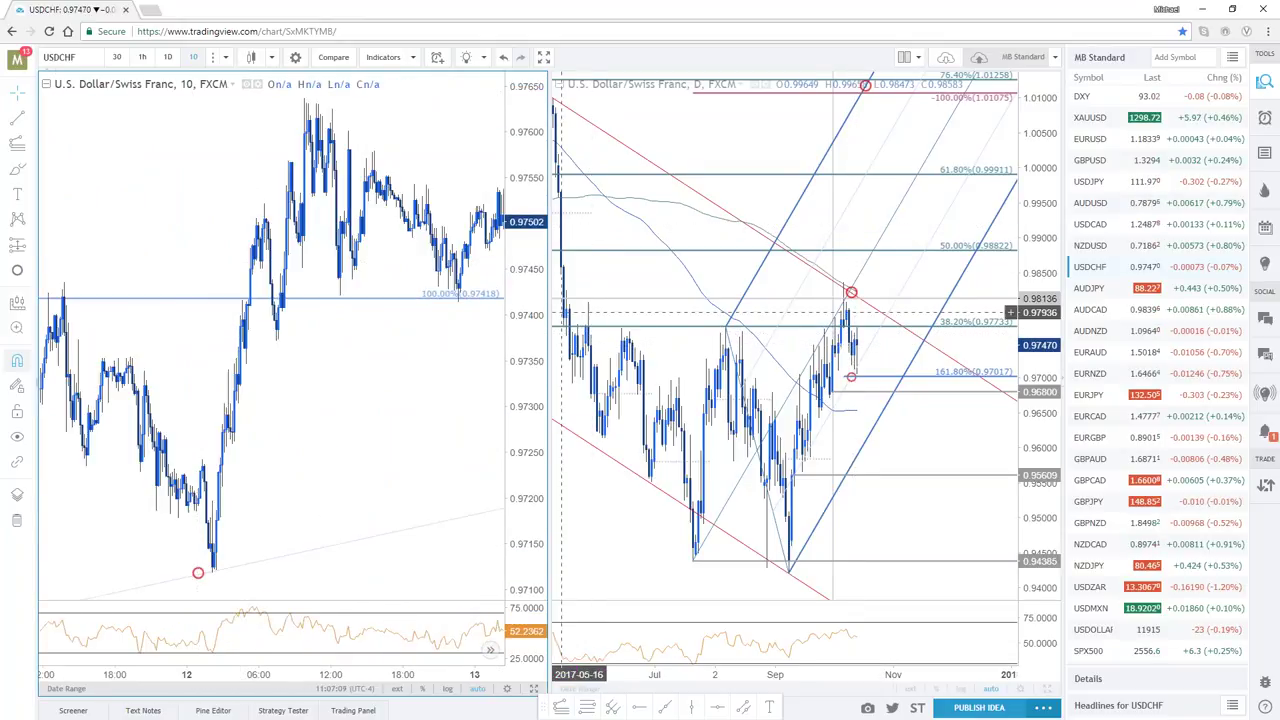
pyautogui.click(562, 313)
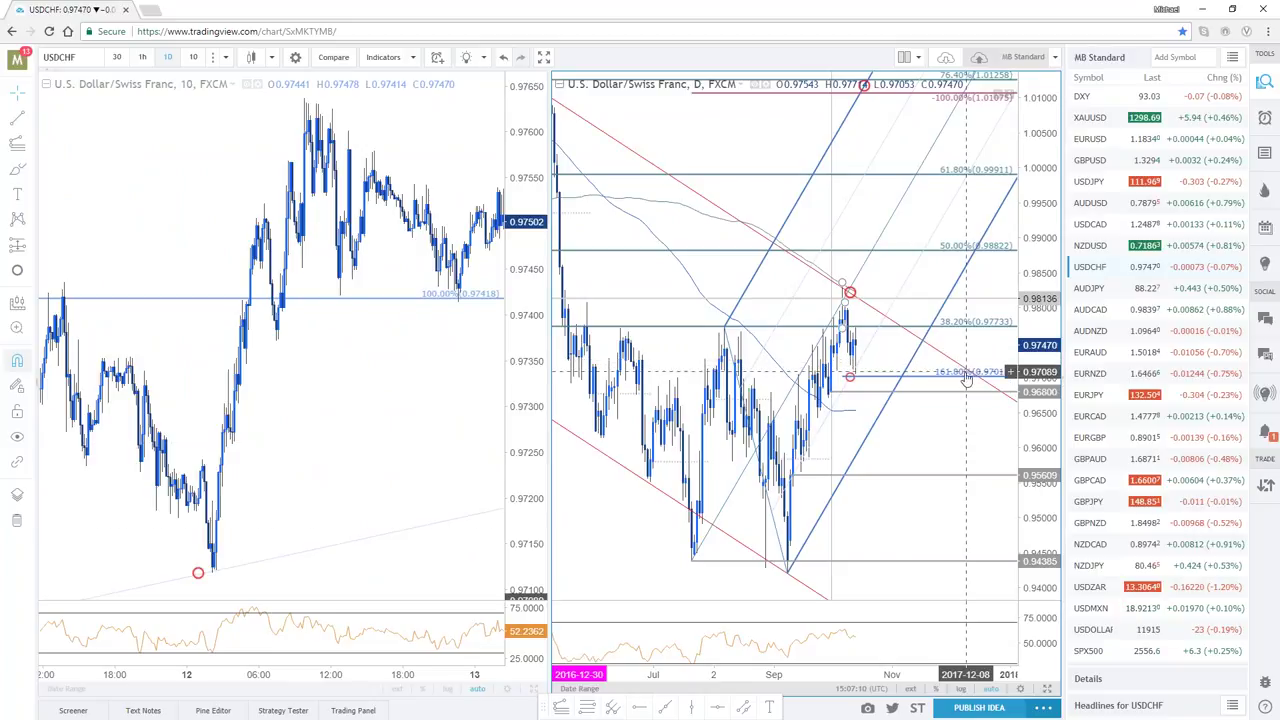
pyautogui.moveTo(470, 430); pyautogui.dragTo(206, 445)
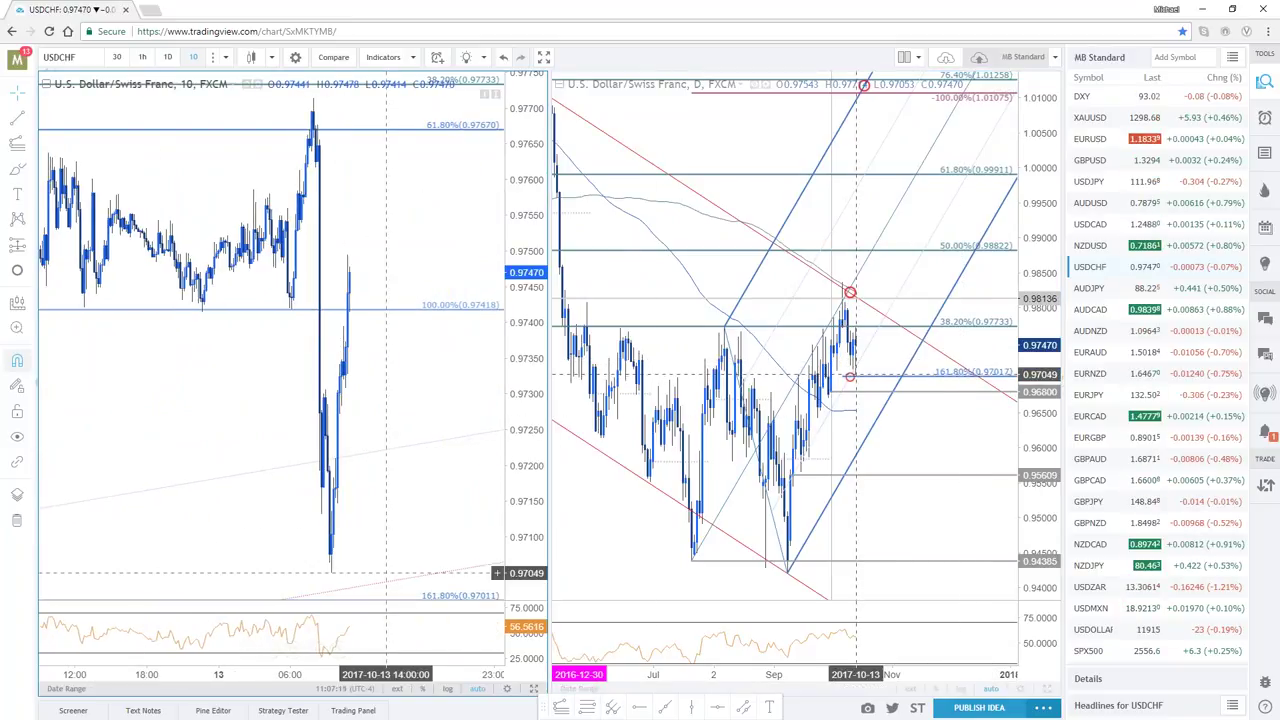
pyautogui.moveTo(414, 631); pyautogui.dragTo(444, 620)
pyautogui.moveTo(526, 280); pyautogui.dragTo(526, 390)
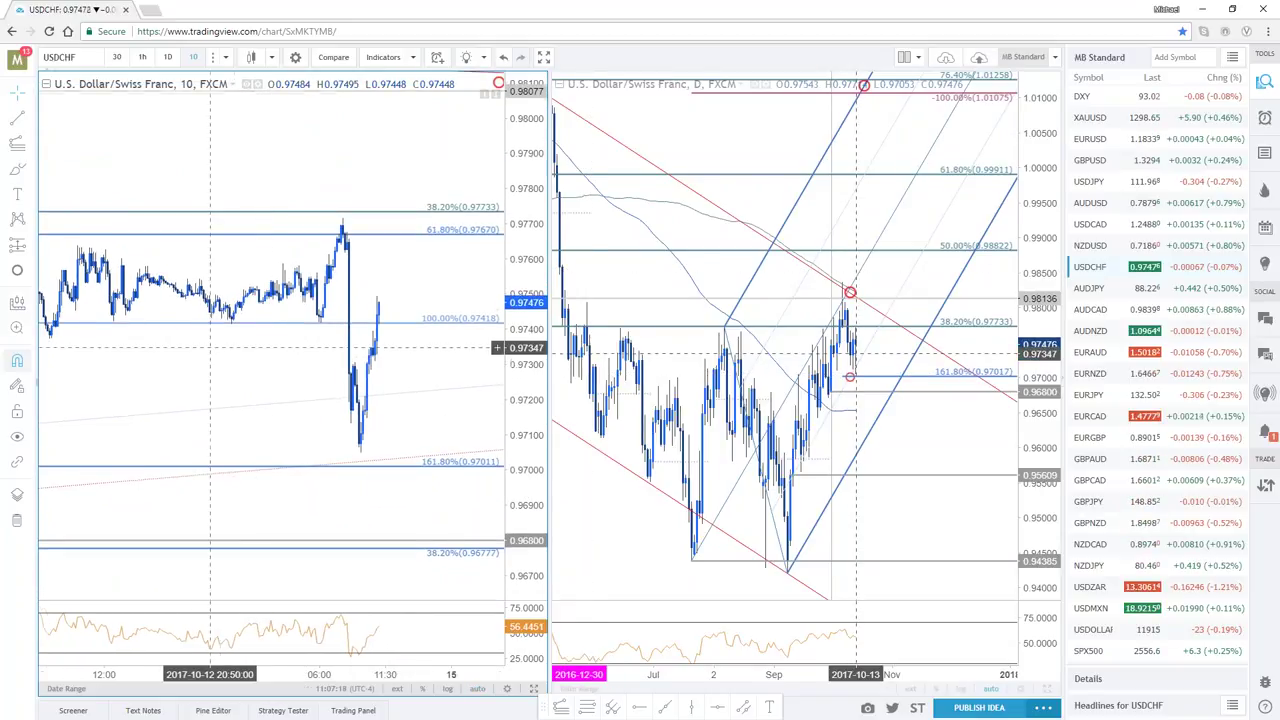
pyautogui.moveTo(210, 347); pyautogui.dragTo(242, 351)
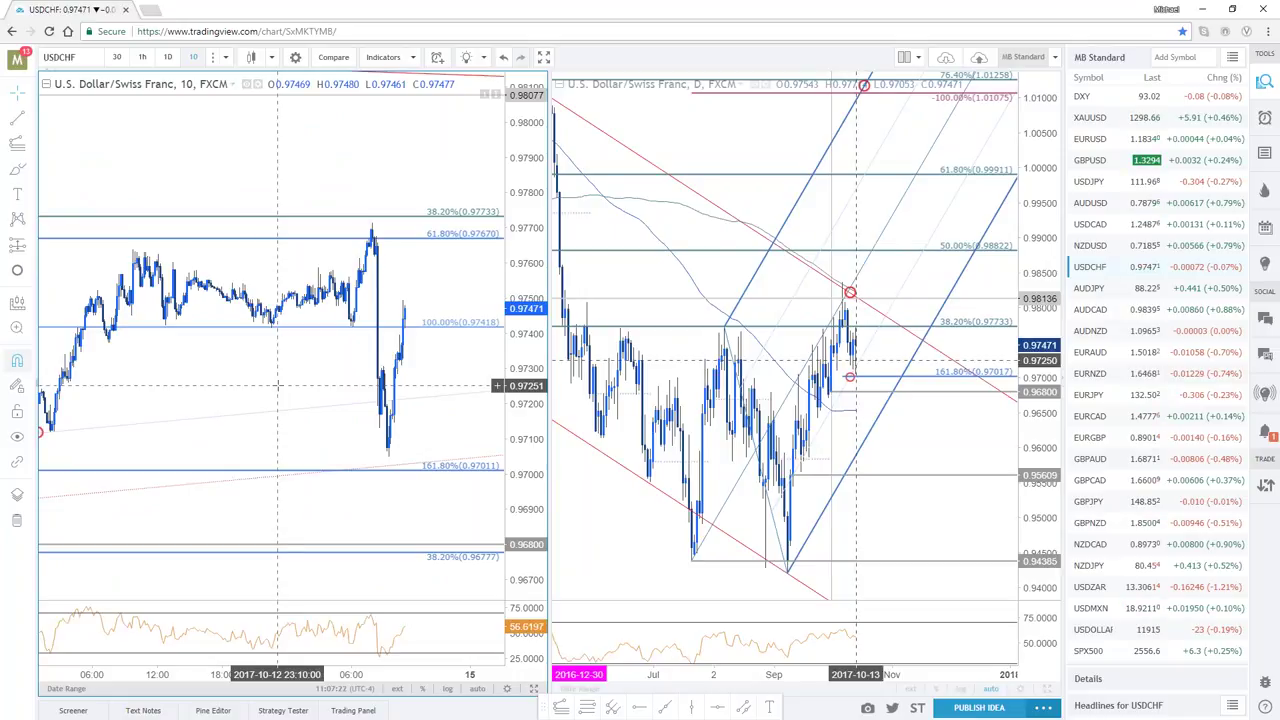
pyautogui.scroll(2, 320, 380)
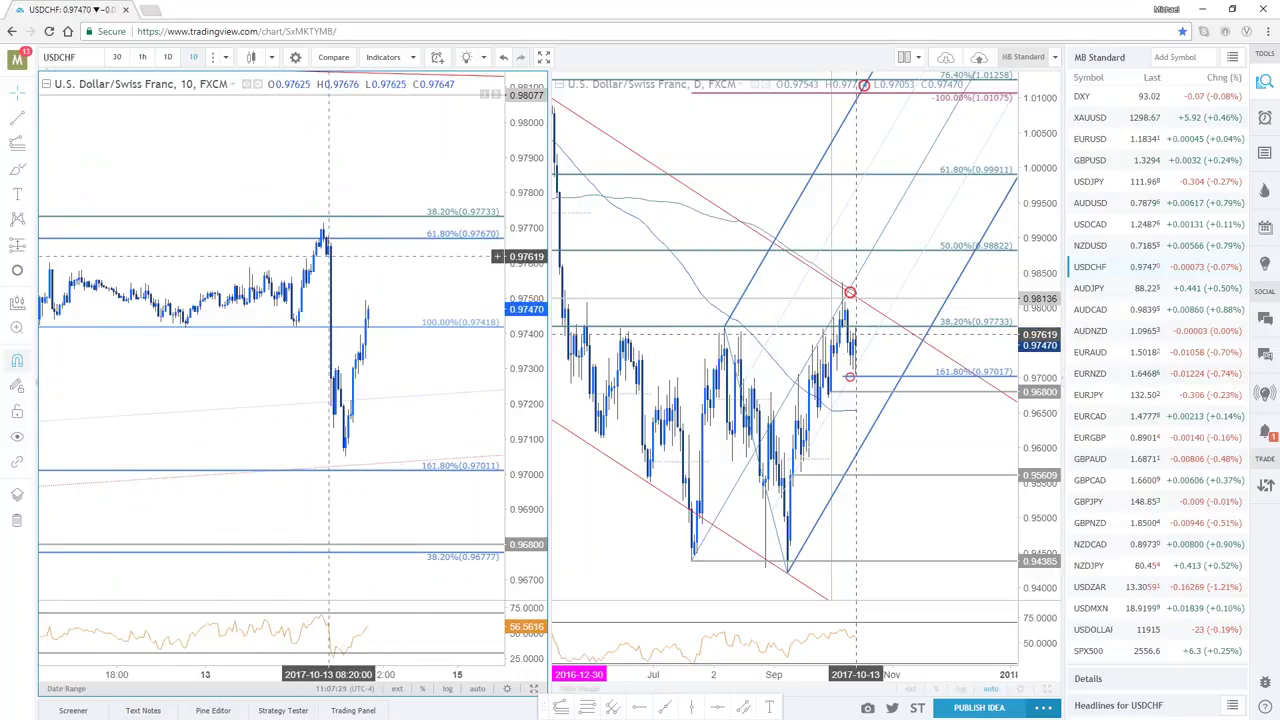
pyautogui.scroll(1, 325, 248)
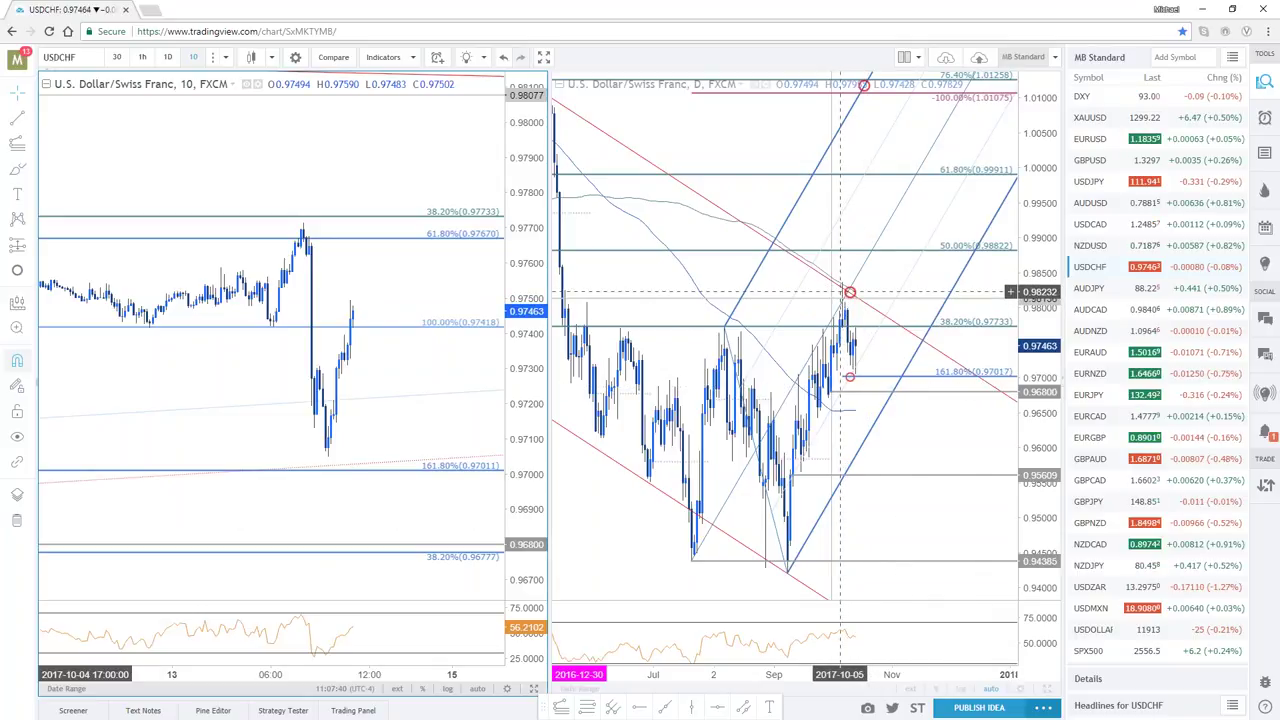
# Switch both charts to USDJPY, set the left one to 120 minutes, and reframe its recent bars
pyautogui.click(1110, 181)
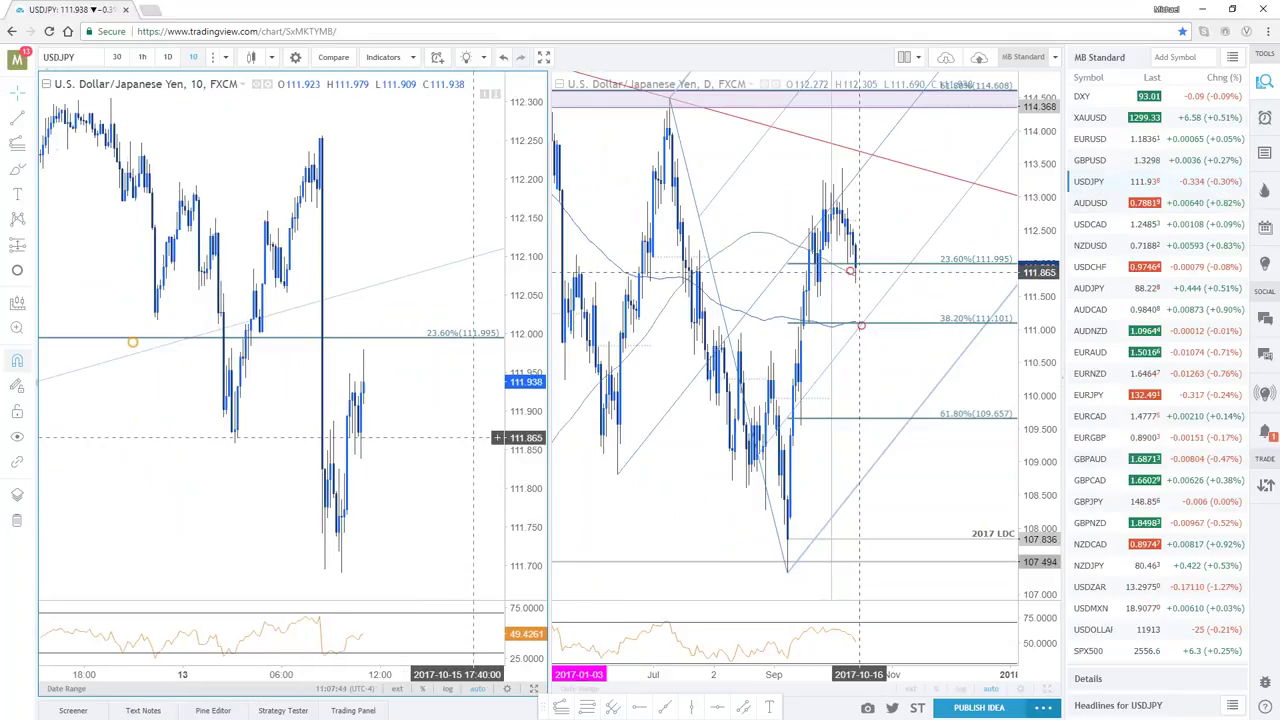
pyautogui.write('120')
pyautogui.press('Return')
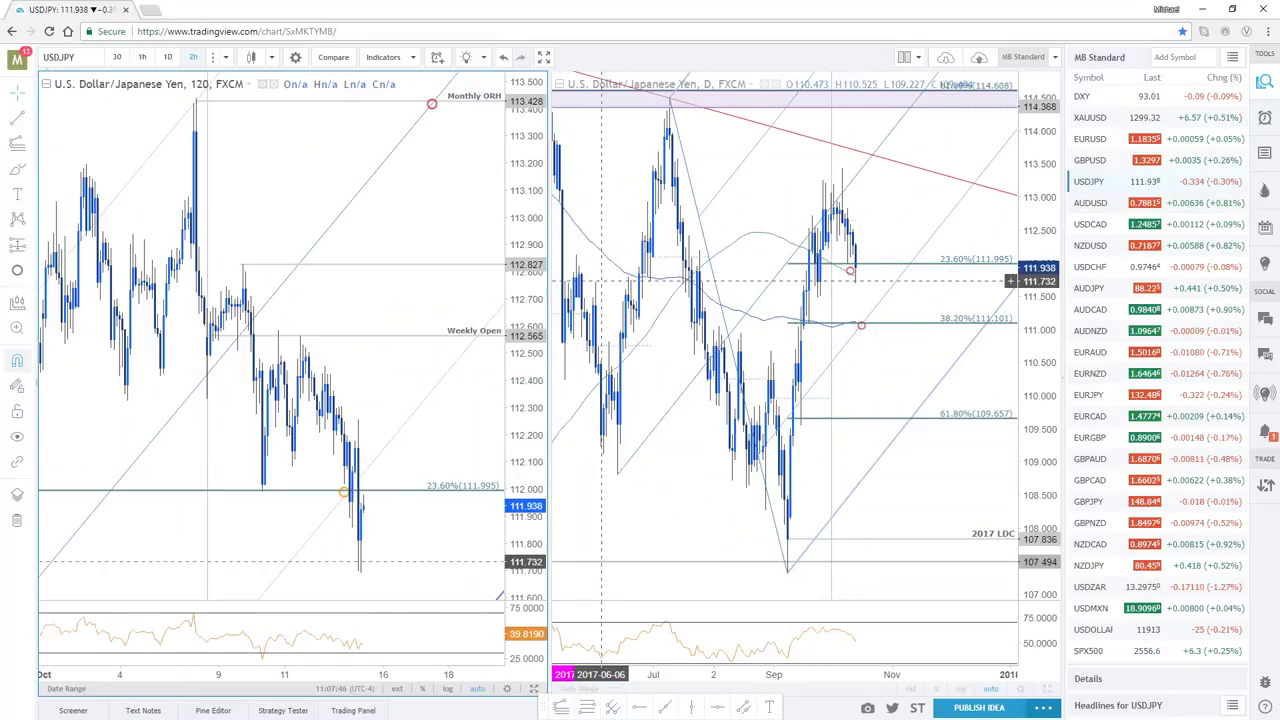
pyautogui.moveTo(527, 357); pyautogui.dragTo(527, 470)
pyautogui.moveTo(390, 490); pyautogui.dragTo(445, 435)
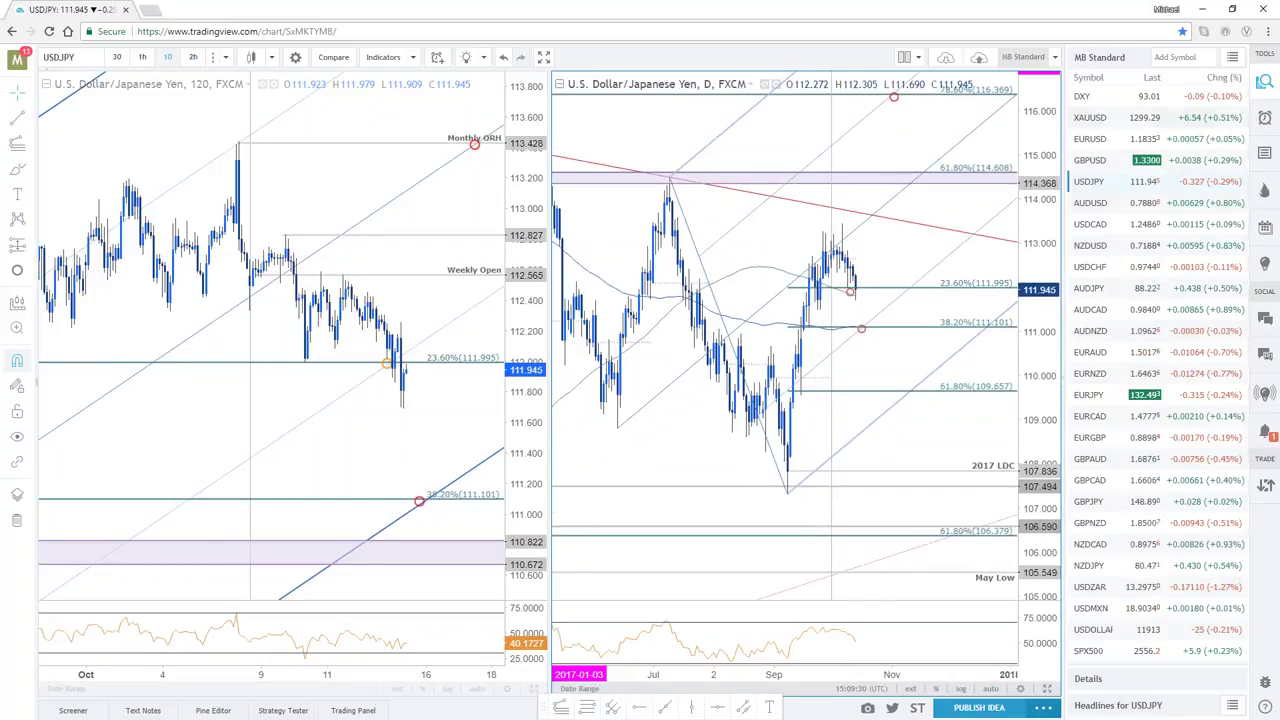
# Switch to EURUSD, load the saved Weekly Charts layout in a new tab, and show EURUSD there
pyautogui.click(1090, 138)
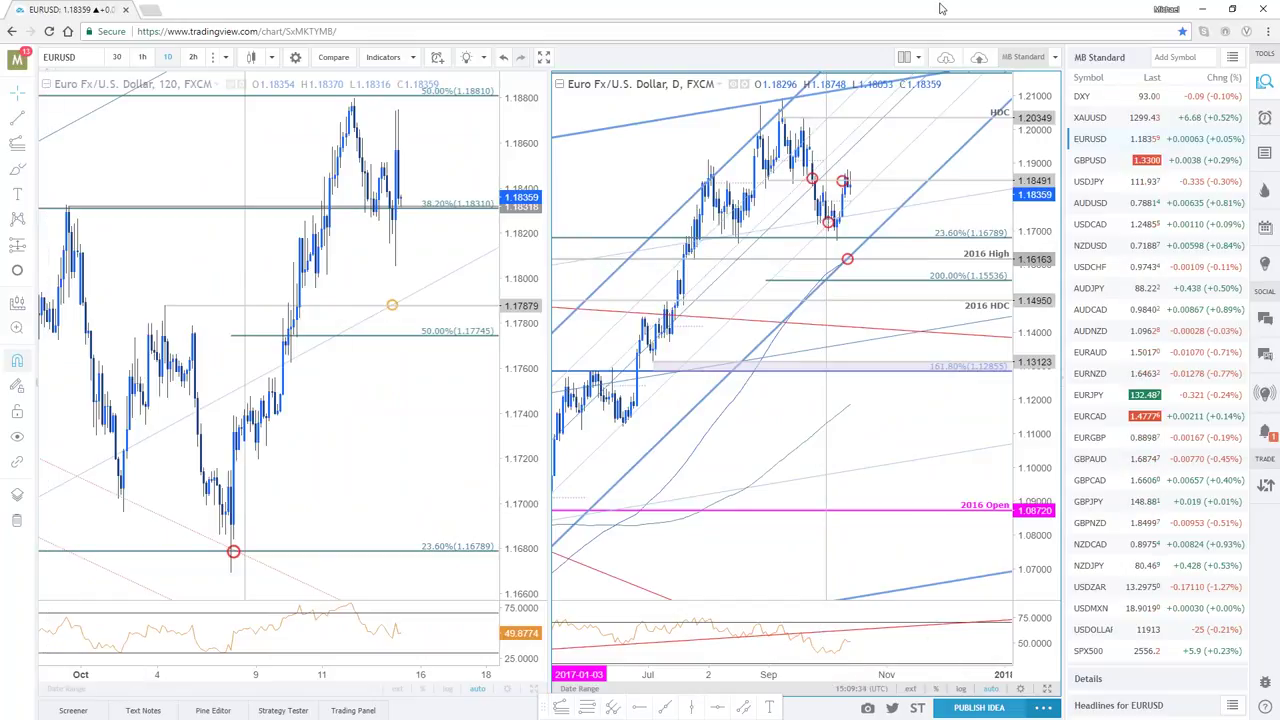
pyautogui.click(975, 58)
pyautogui.click(520, 264)
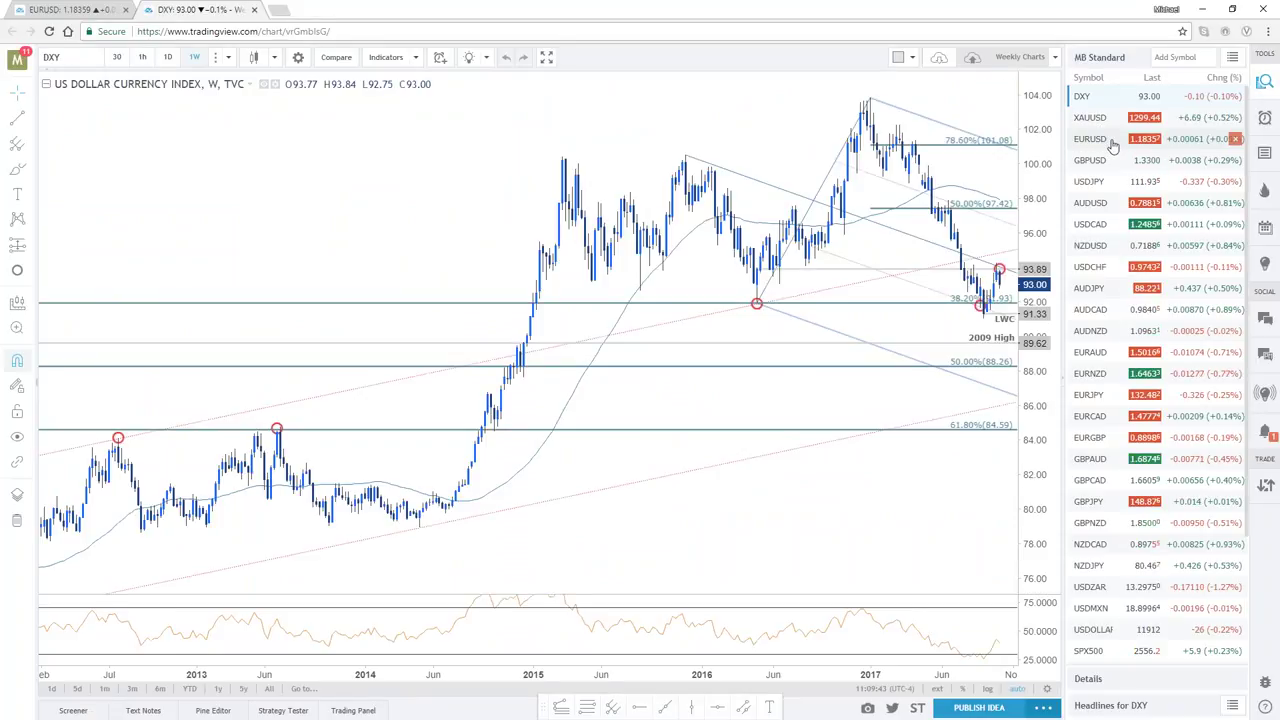
pyautogui.click(1147, 138)
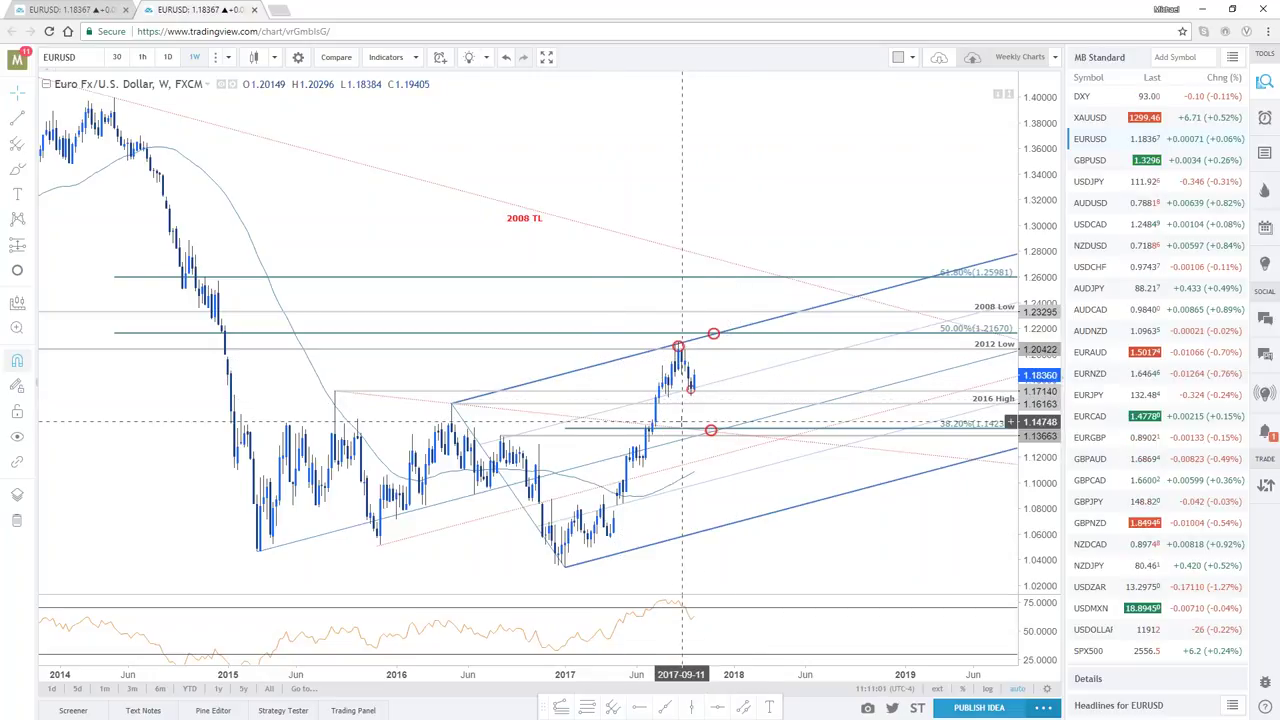
pyautogui.scroll(-3, 423, 511)
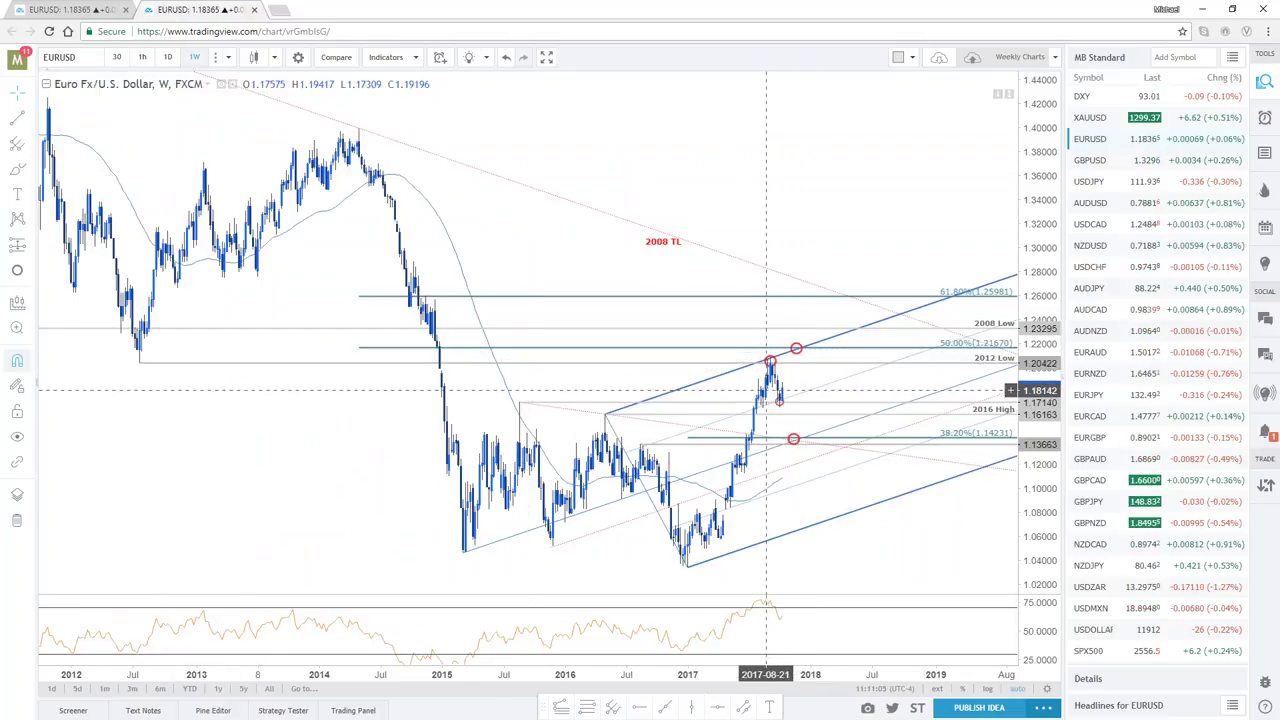
pyautogui.scroll(1, 768, 394)
pyautogui.scroll(1, 771, 398)
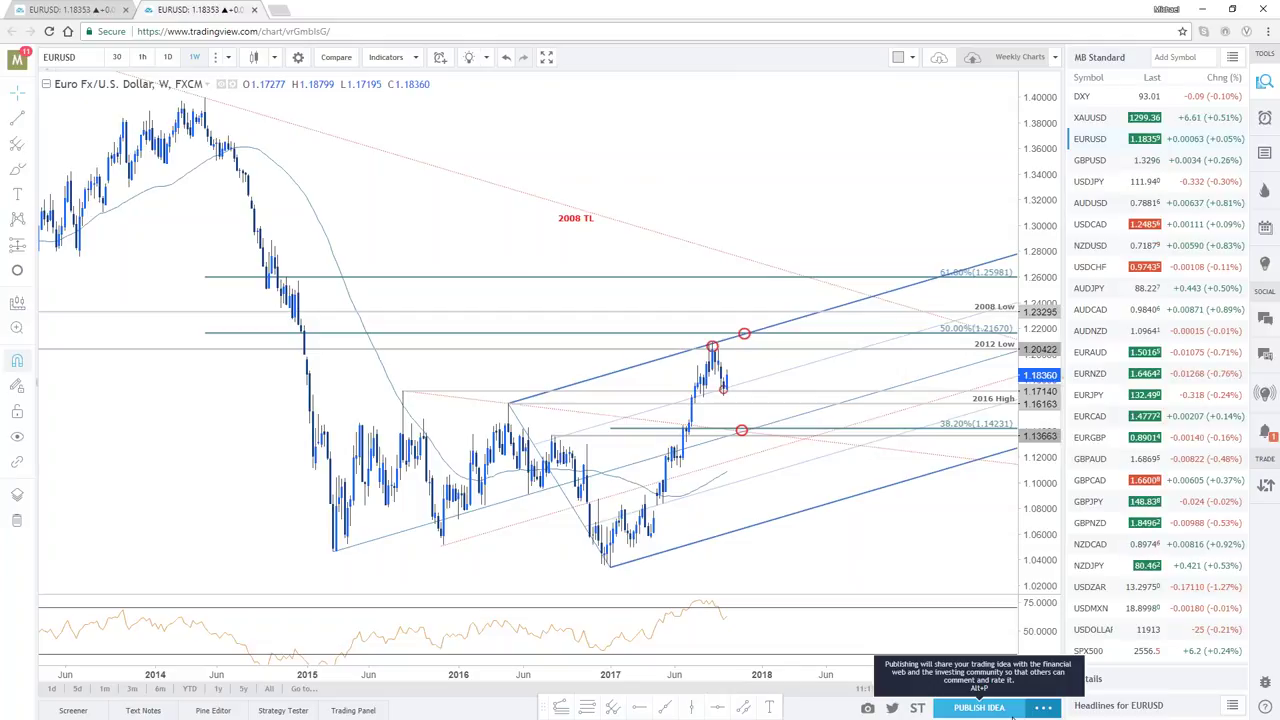
# Return to the two-chart EURUSD tab, dismiss the layouts list, and maximize the daily then 120-minute chart
pyautogui.click(57, 9)
pyautogui.press('Escape')
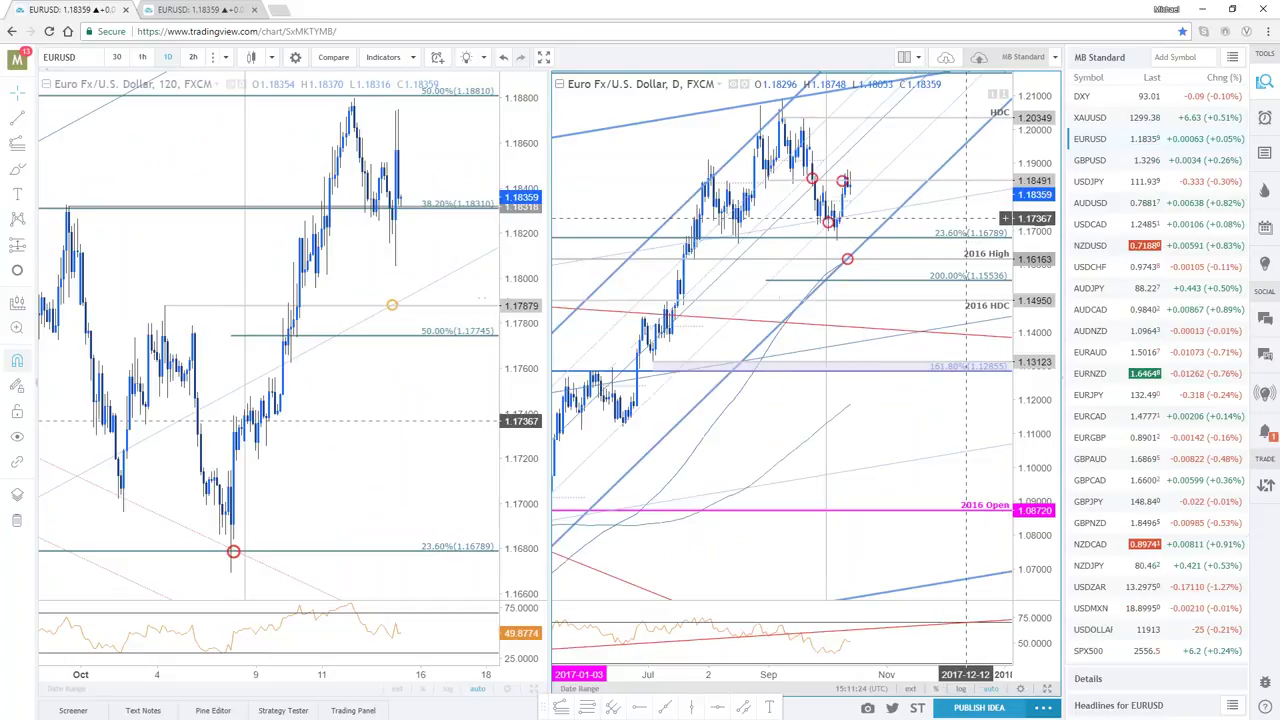
pyautogui.scroll(-2, 561, 478)
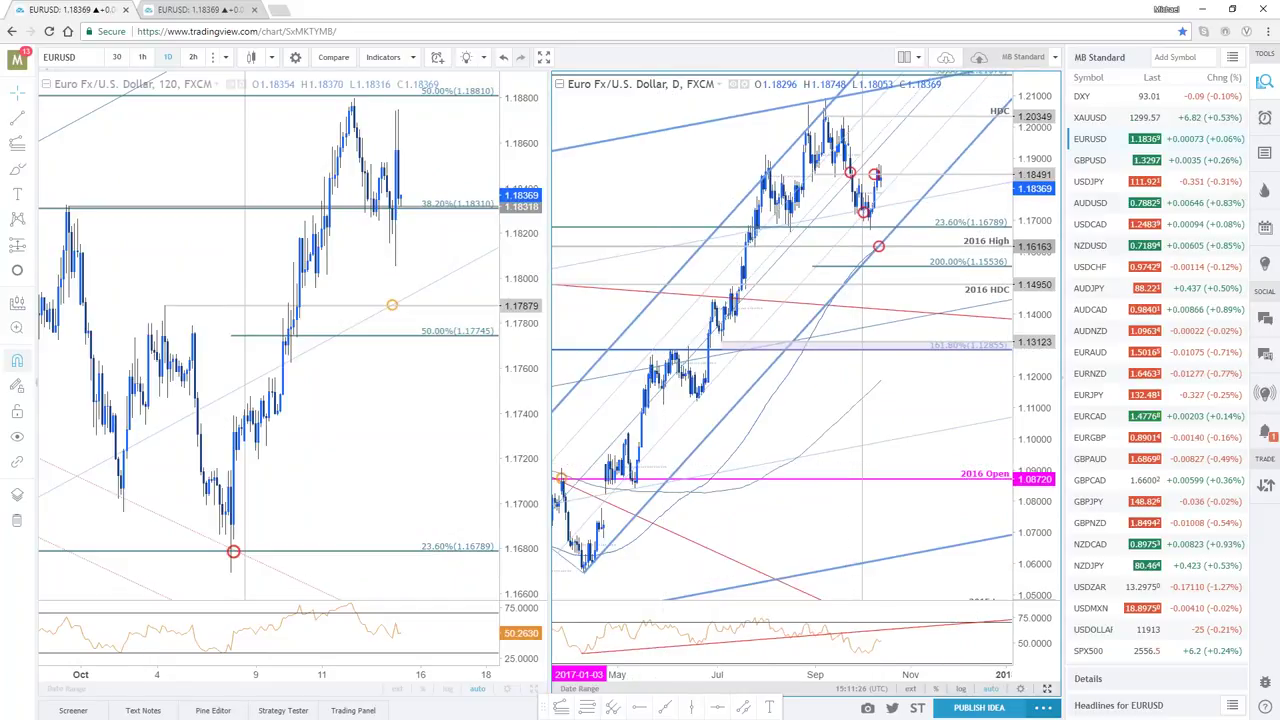
pyautogui.hotkey('alt', 'Return')
pyautogui.scroll(-1, 561, 478)
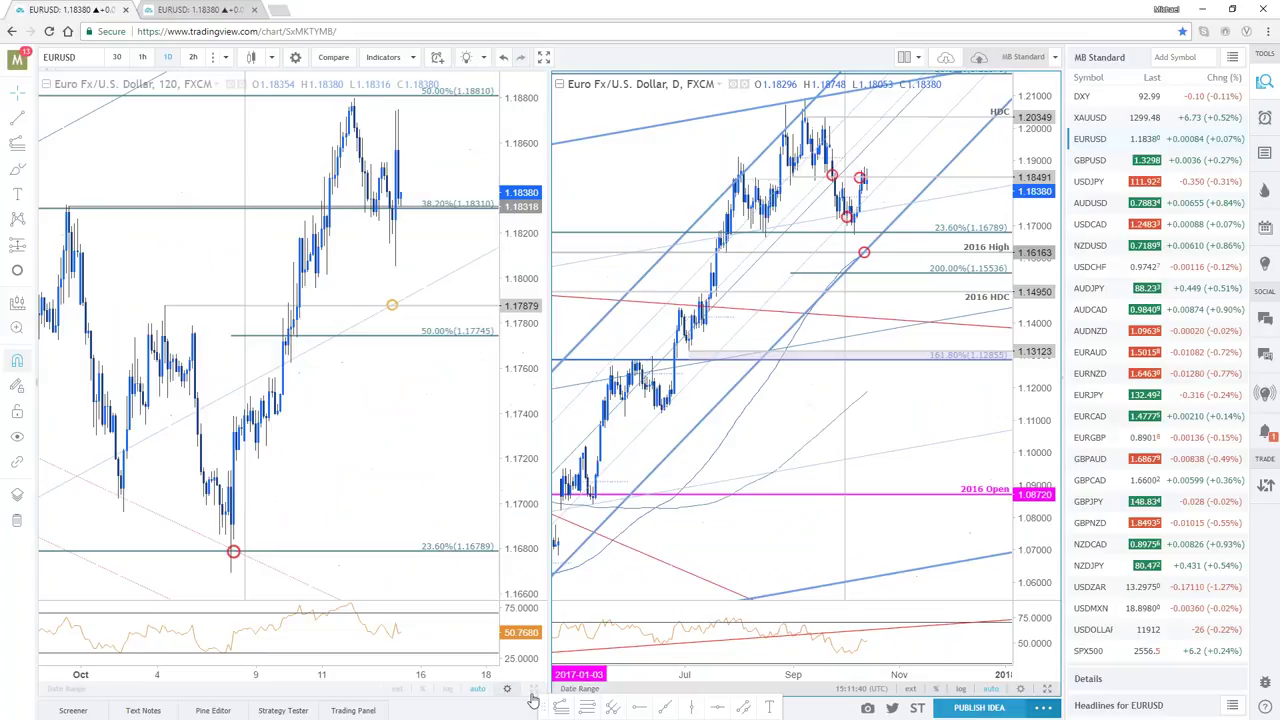
pyautogui.hotkey('alt', 'Return')
# Pan the full-width EURUSD 120-minute chart back to earlier September dates
pyautogui.moveTo(340, 483); pyautogui.dragTo(666, 469)
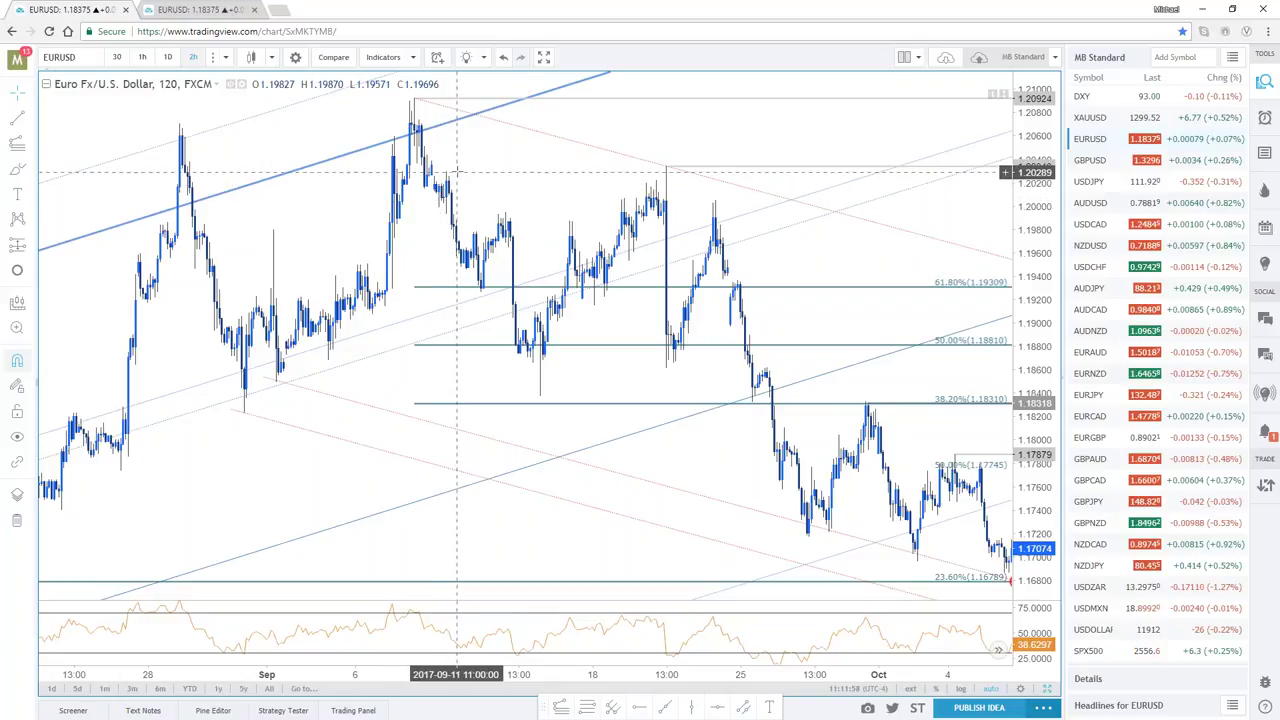
pyautogui.moveTo(459, 170); pyautogui.dragTo(607, 175)
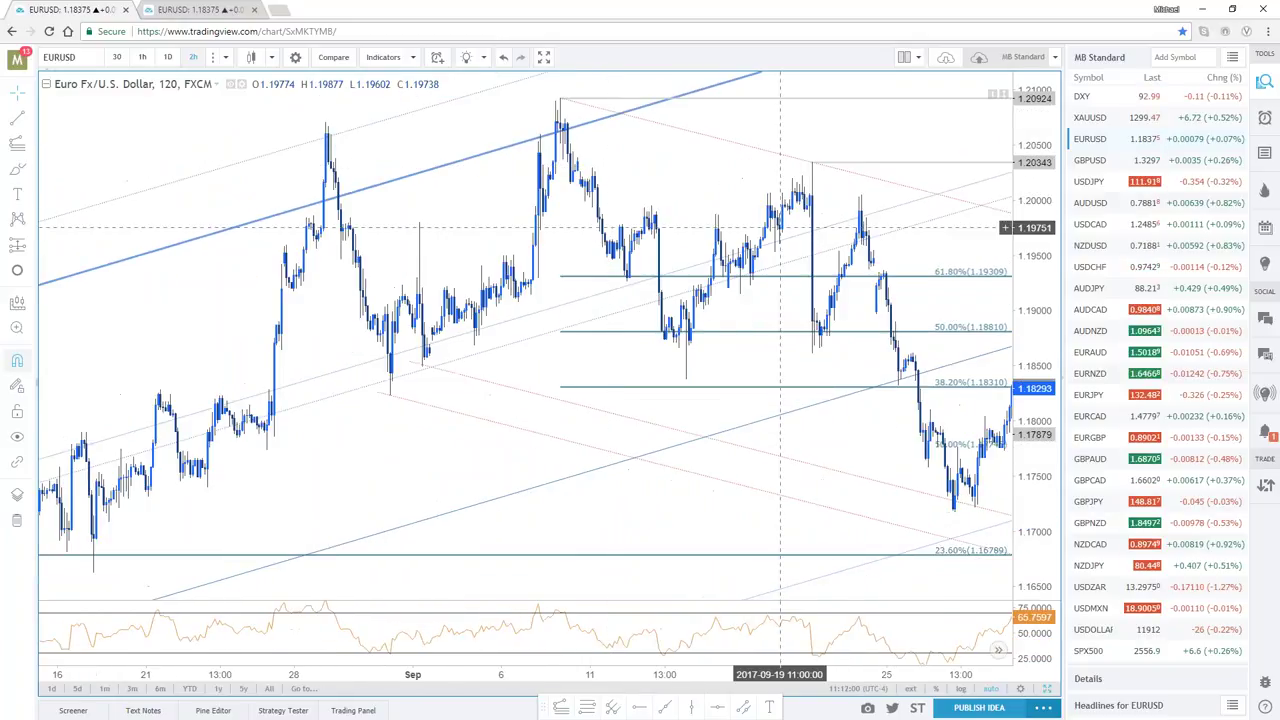
# Set the EURUSD chart to 30-minute bars and review its channel lines and 50% 1.18810 level
pyautogui.write('30')
pyautogui.press('Return')
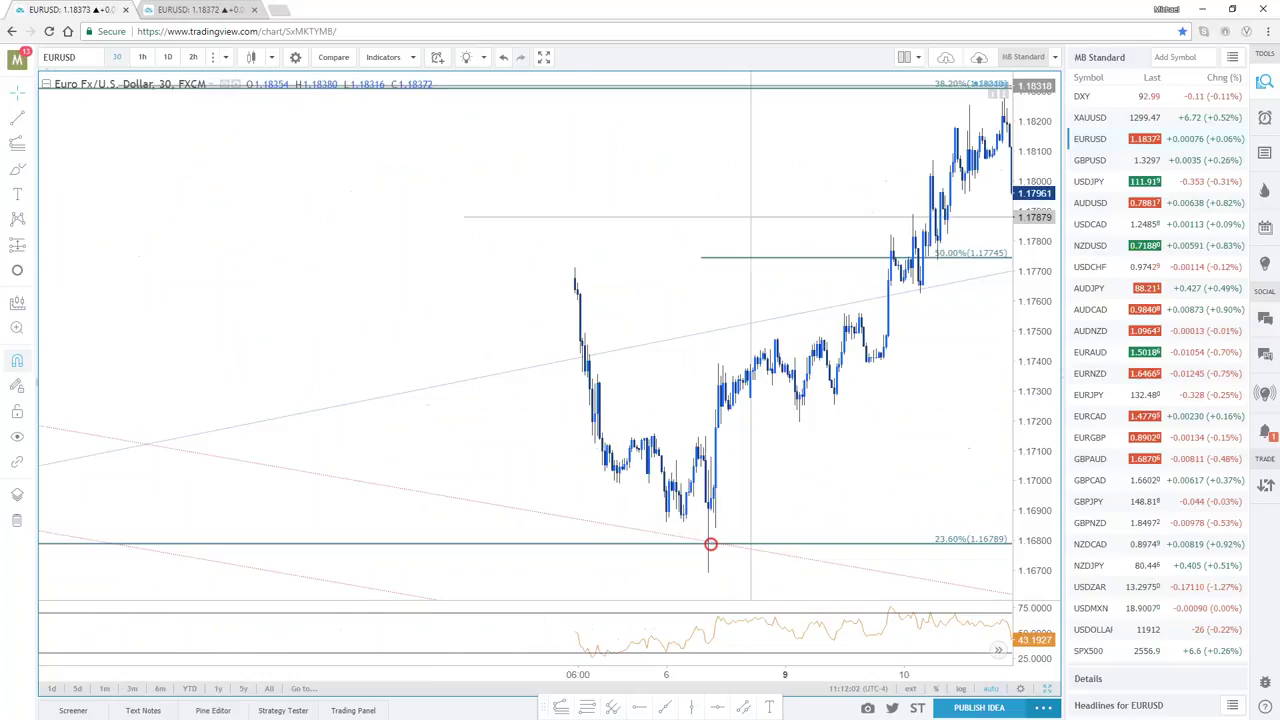
pyautogui.scroll(-5, 720, 331)
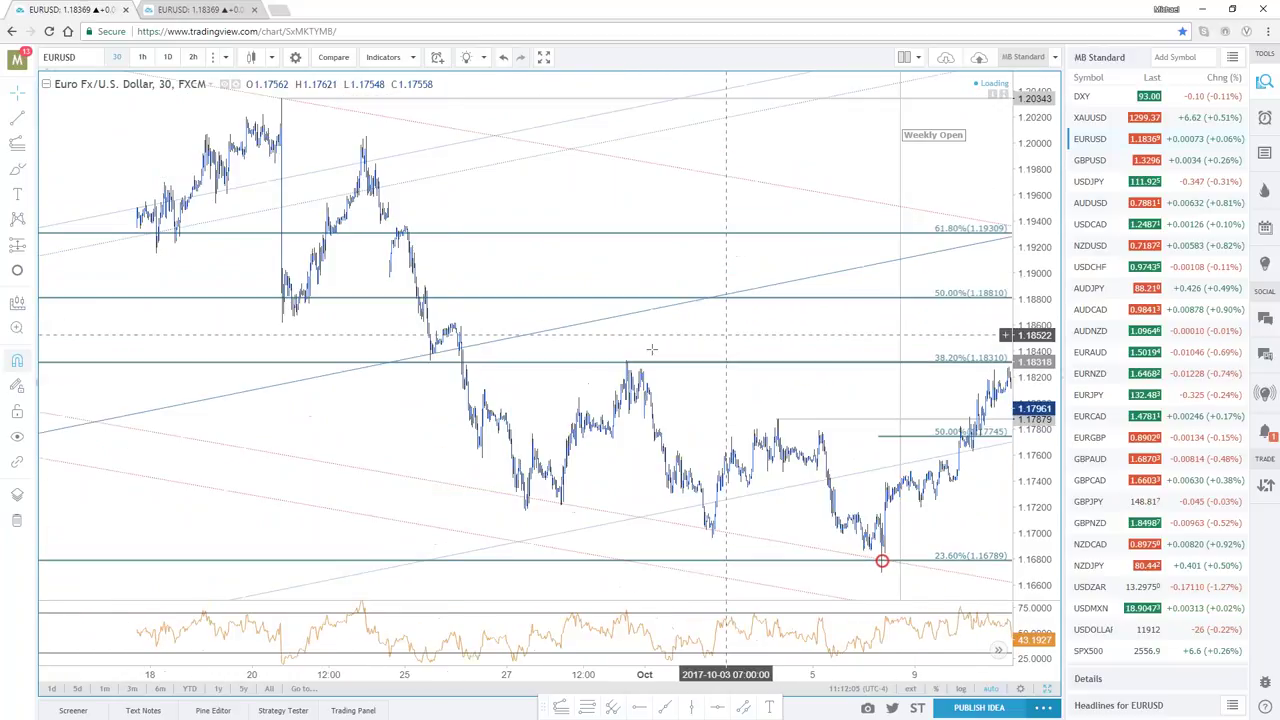
pyautogui.scroll(4, 651, 355)
pyautogui.hscroll(-10, 545, 171)
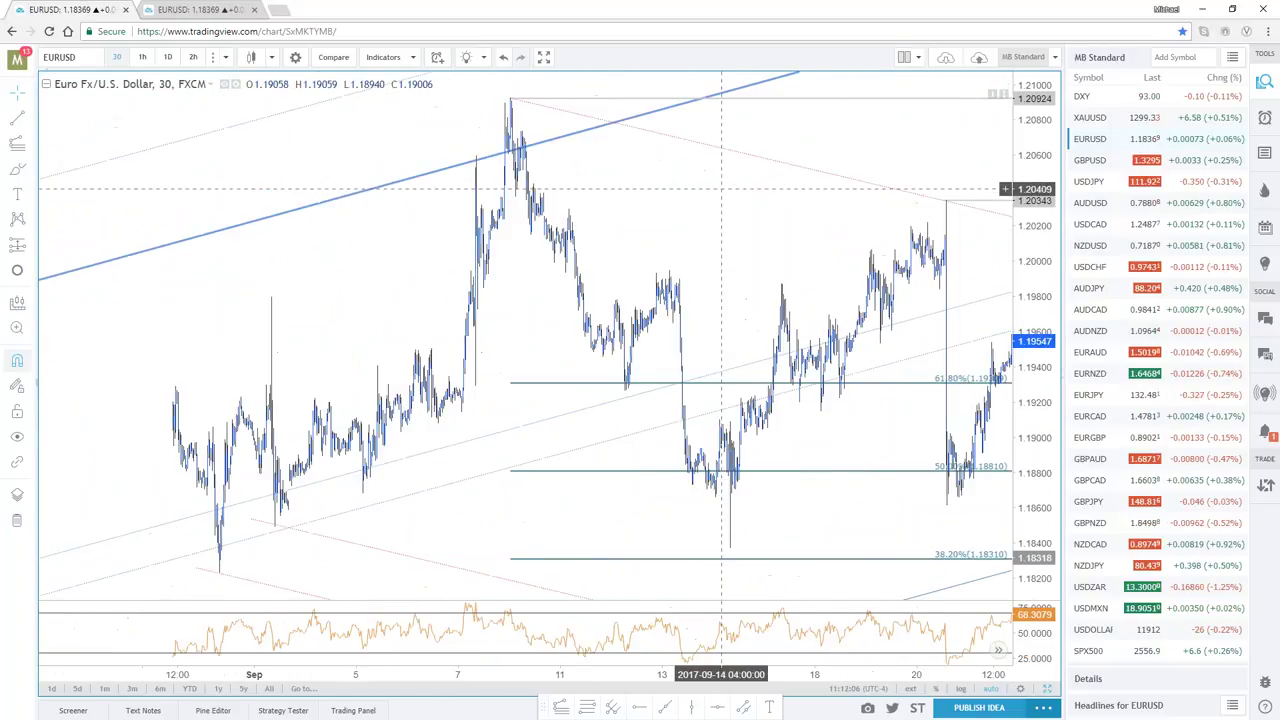
pyautogui.scroll(4, 765, 183)
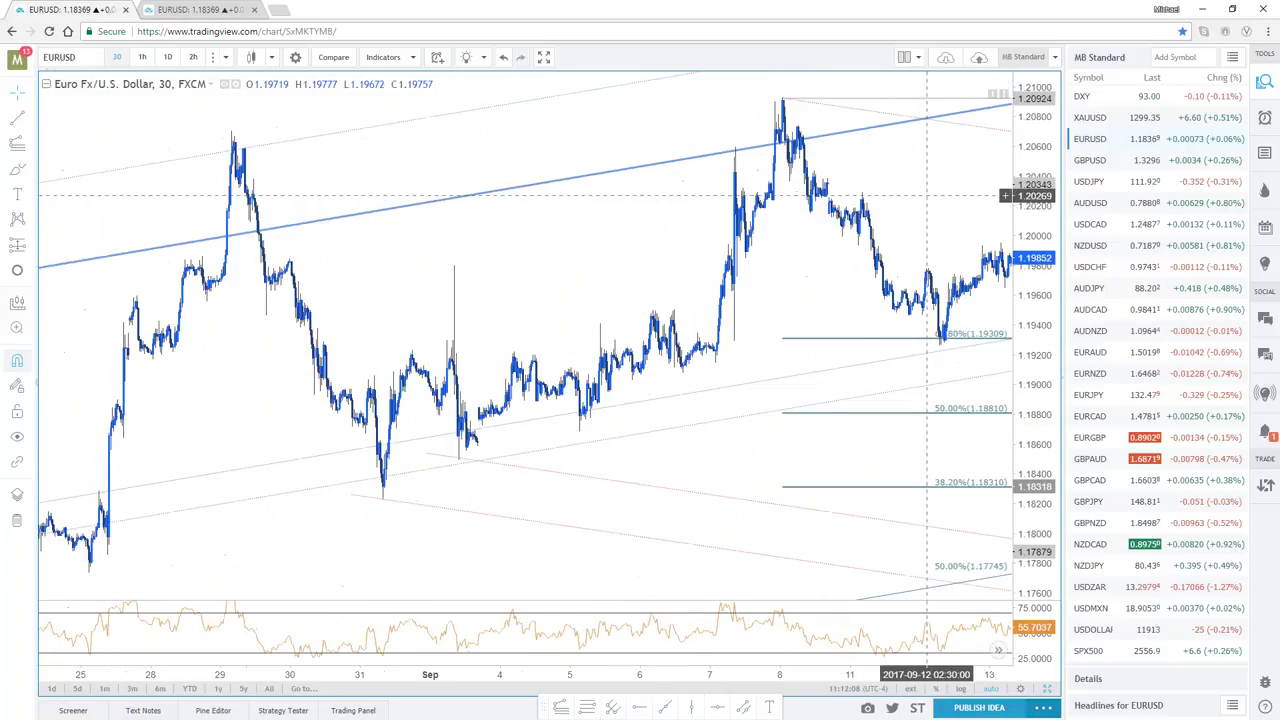
pyautogui.hscroll(-3, 785, 191)
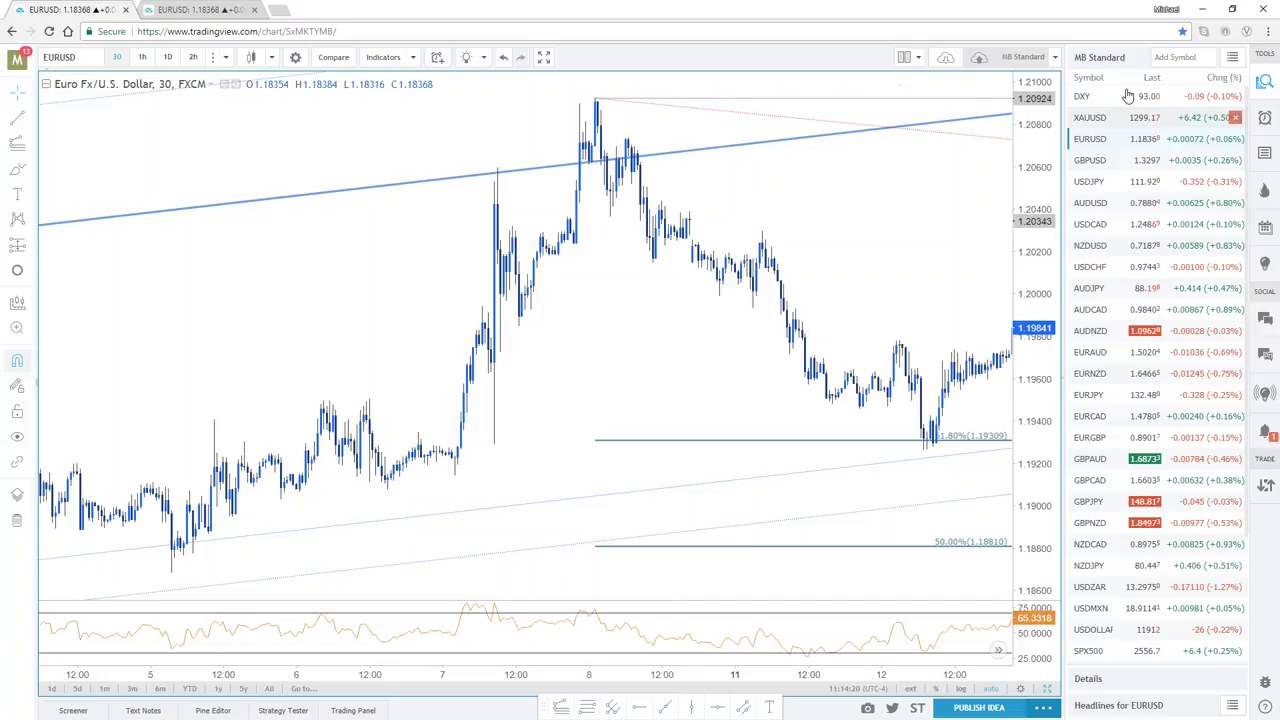
# Show DXY after briefly checking XAUUSD, shift it about a day, and restore the 30-minute/daily split
pyautogui.click(1085, 96)
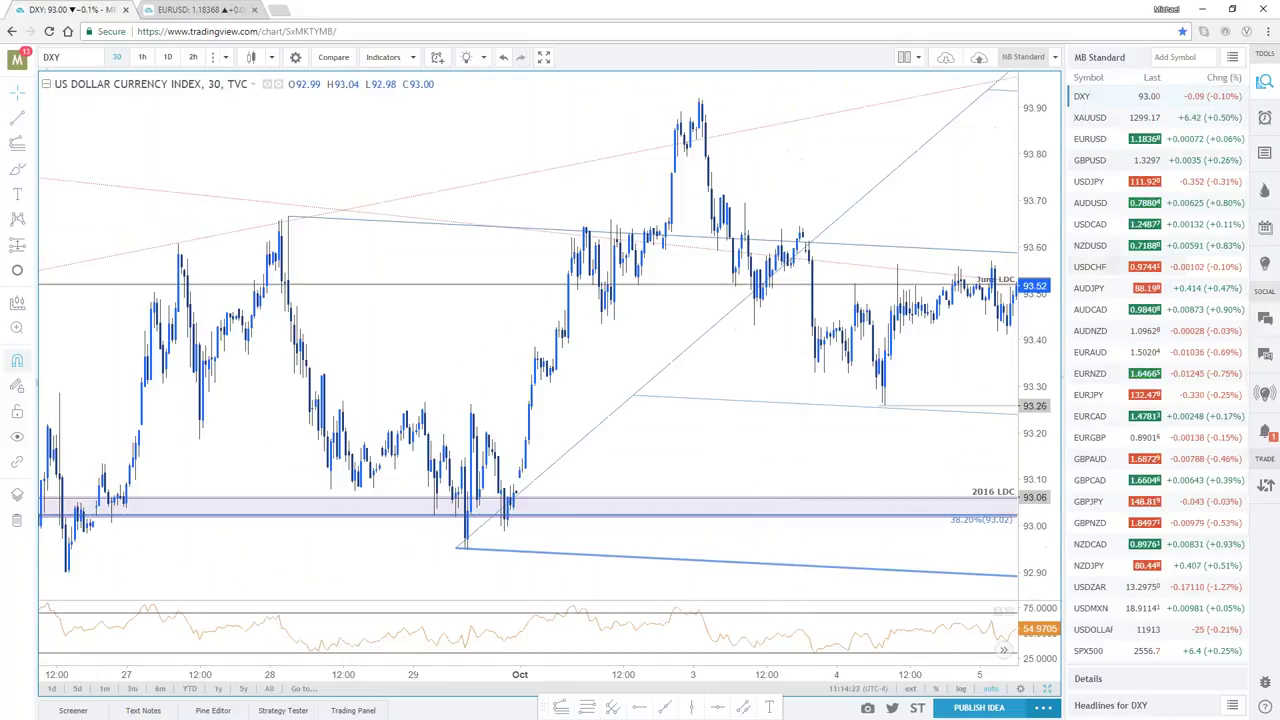
pyautogui.click(1095, 118)
pyautogui.click(1120, 104)
pyautogui.moveTo(808, 370); pyautogui.dragTo(552, 528)
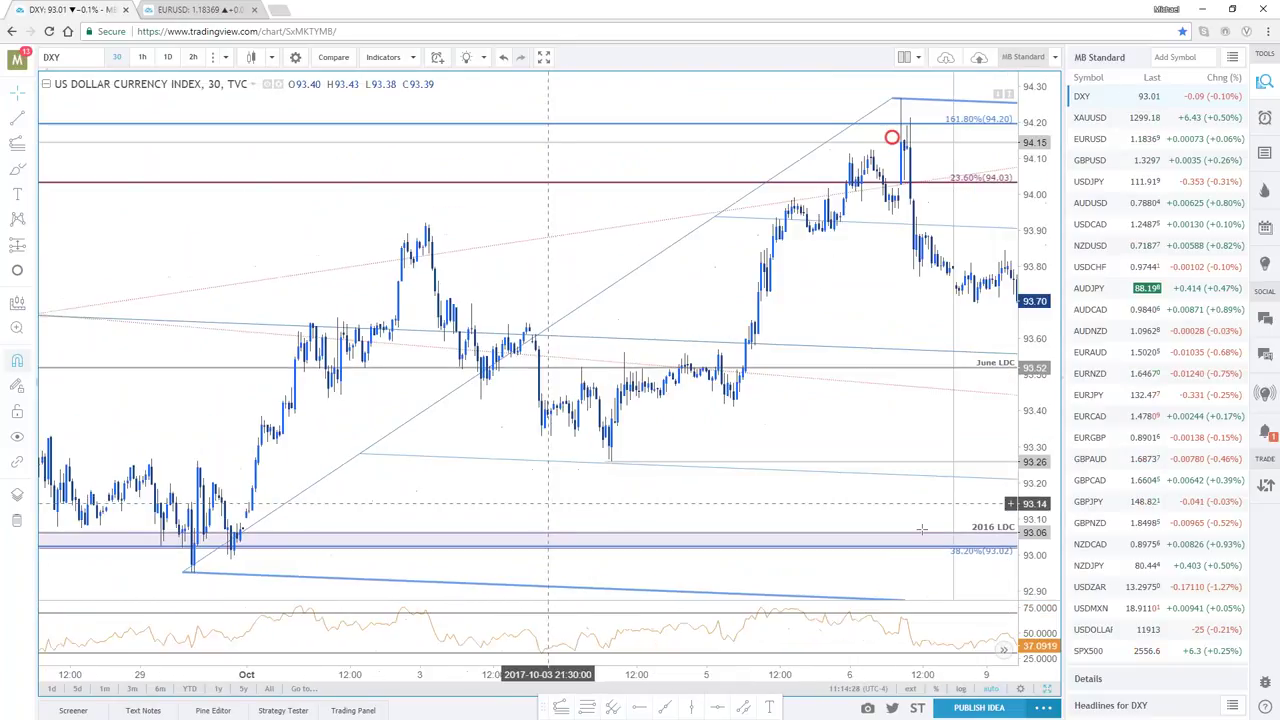
pyautogui.click(1047, 692)
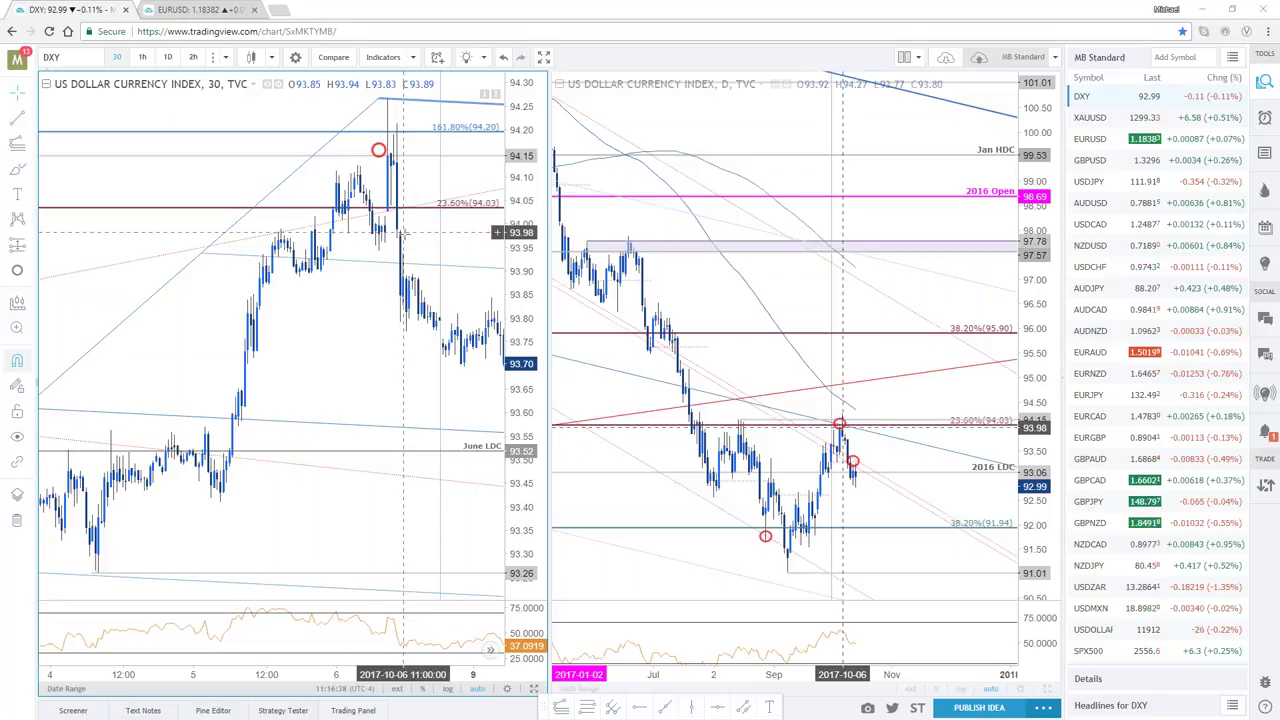
# Bring the latest 30-minute DXY bars into view, then switch both charts to USDCAD
pyautogui.moveTo(412, 300); pyautogui.dragTo(221, 214)
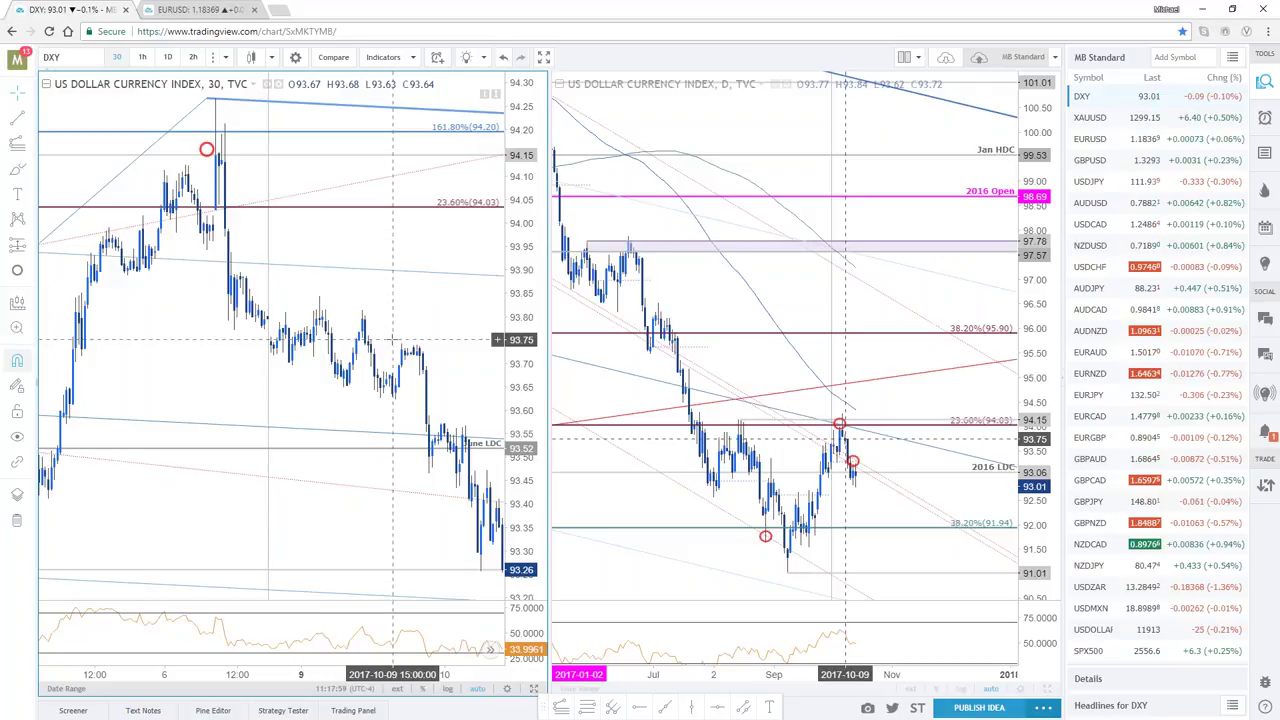
pyautogui.click(1153, 232)
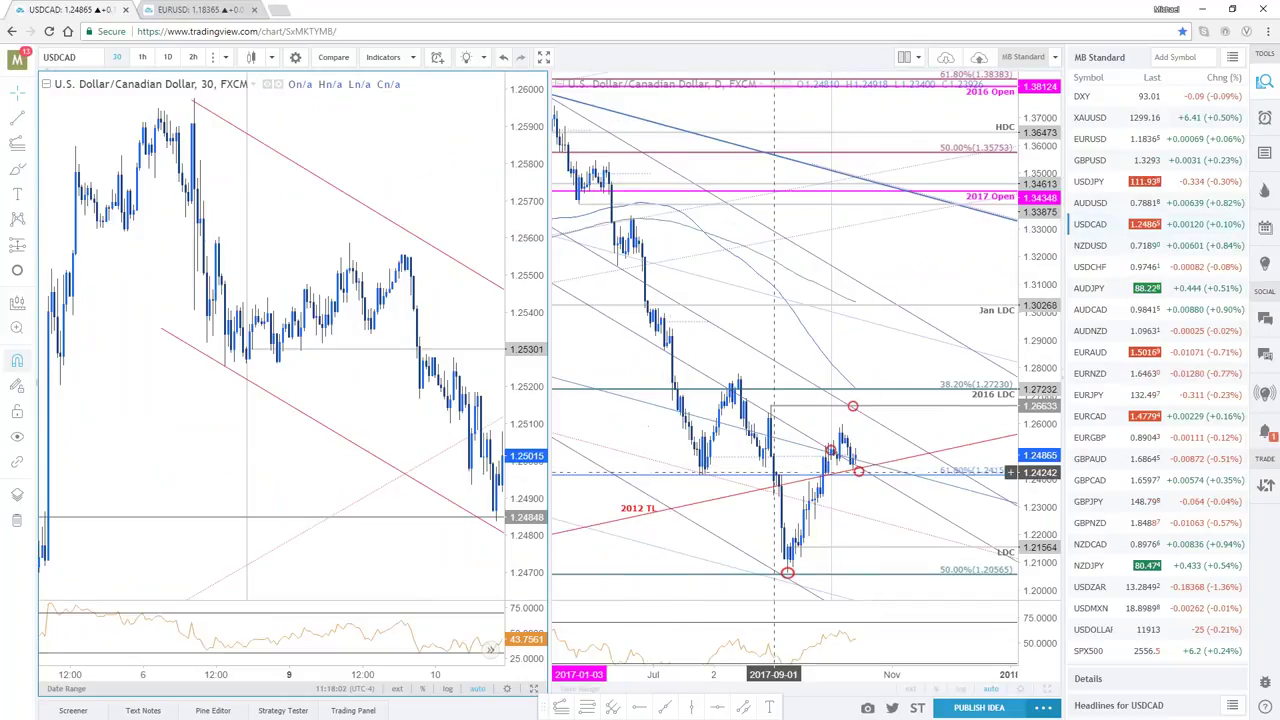
# Show the Oct 11–13 USDCAD 30-minute bars, then move to the EURUSD tab
pyautogui.moveTo(430, 310); pyautogui.dragTo(390, 240)
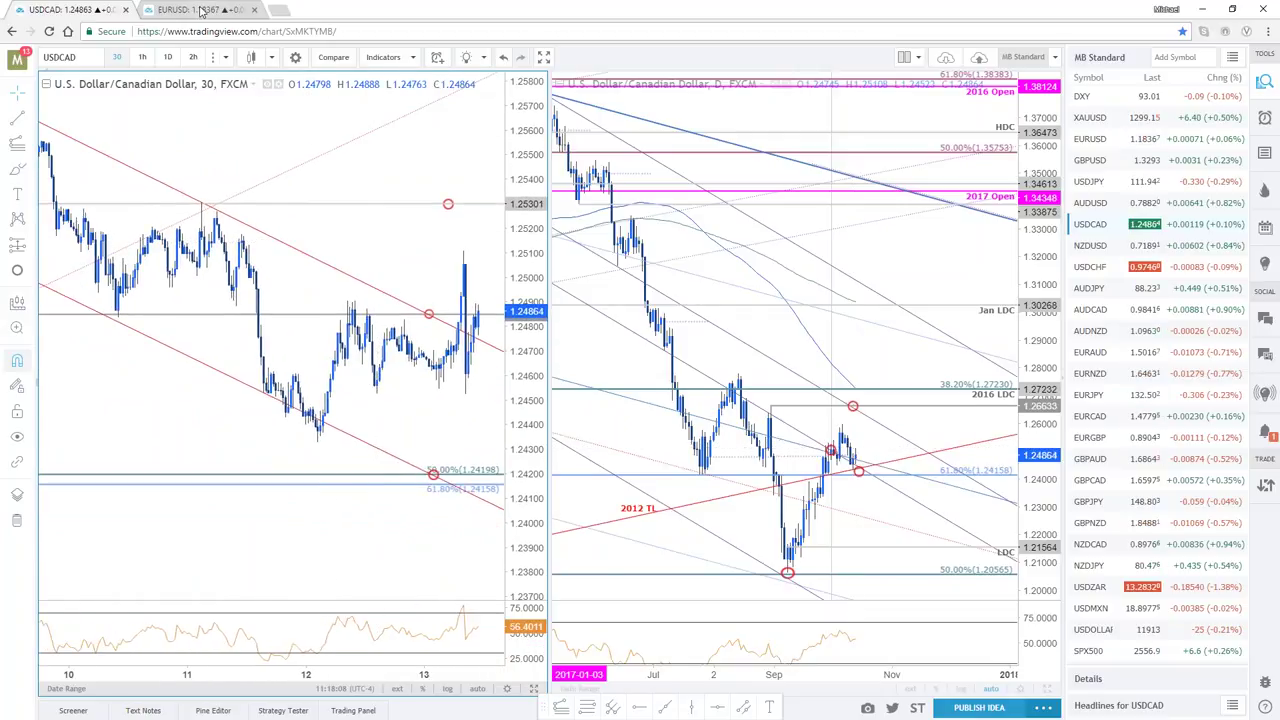
pyautogui.click(201, 11)
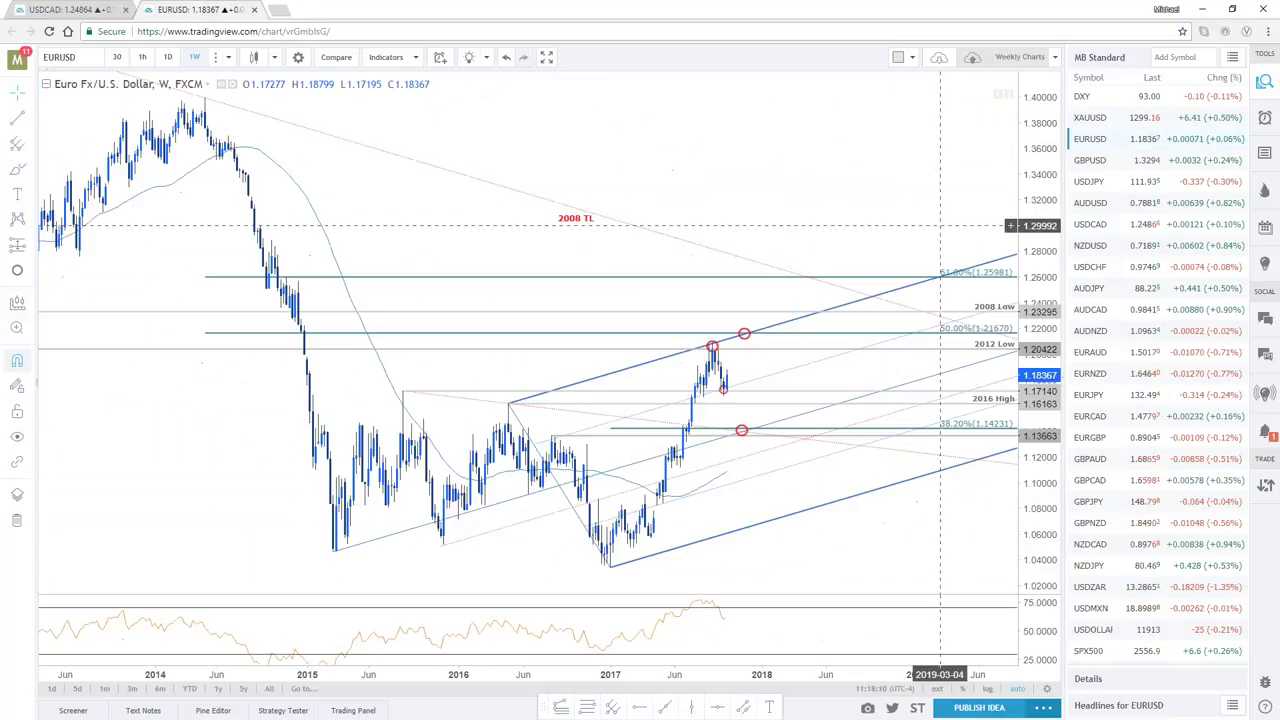
# Load weekly USDCAD and frame its channels, 2012 trendline and 50%/61.8% Fibonacci levels
pyautogui.click(1122, 226)
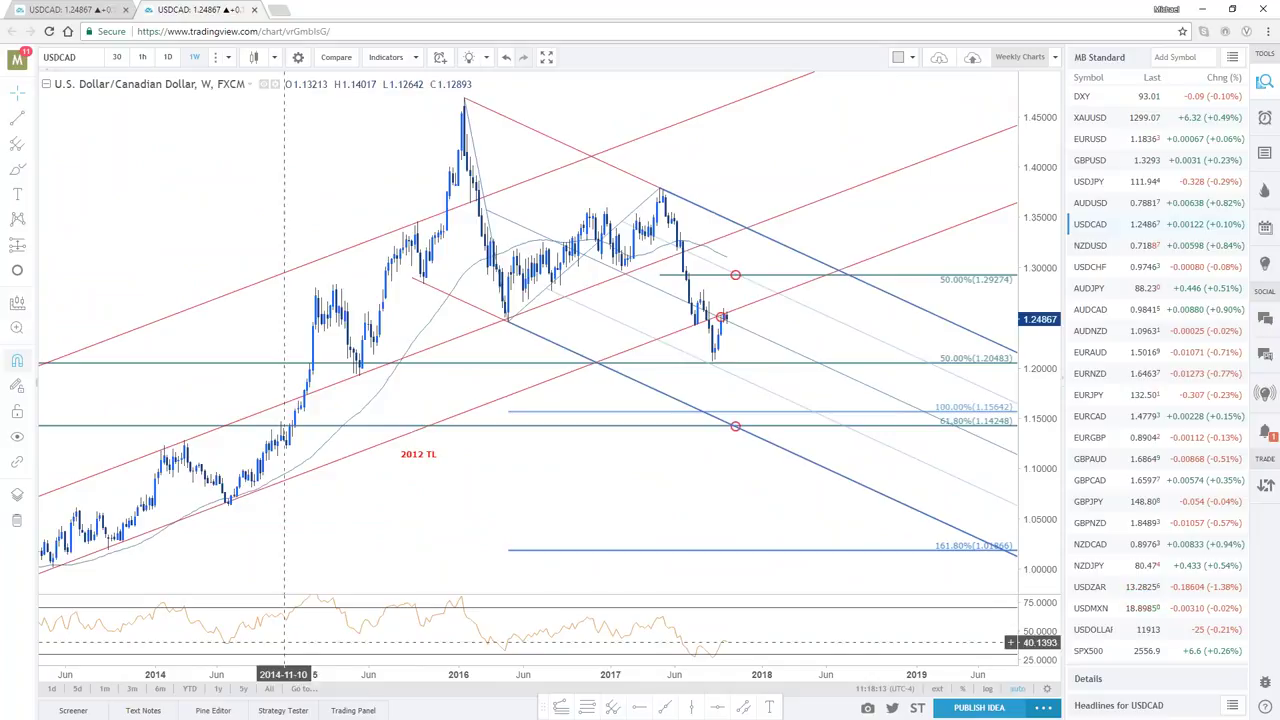
pyautogui.scroll(-2, 285, 642)
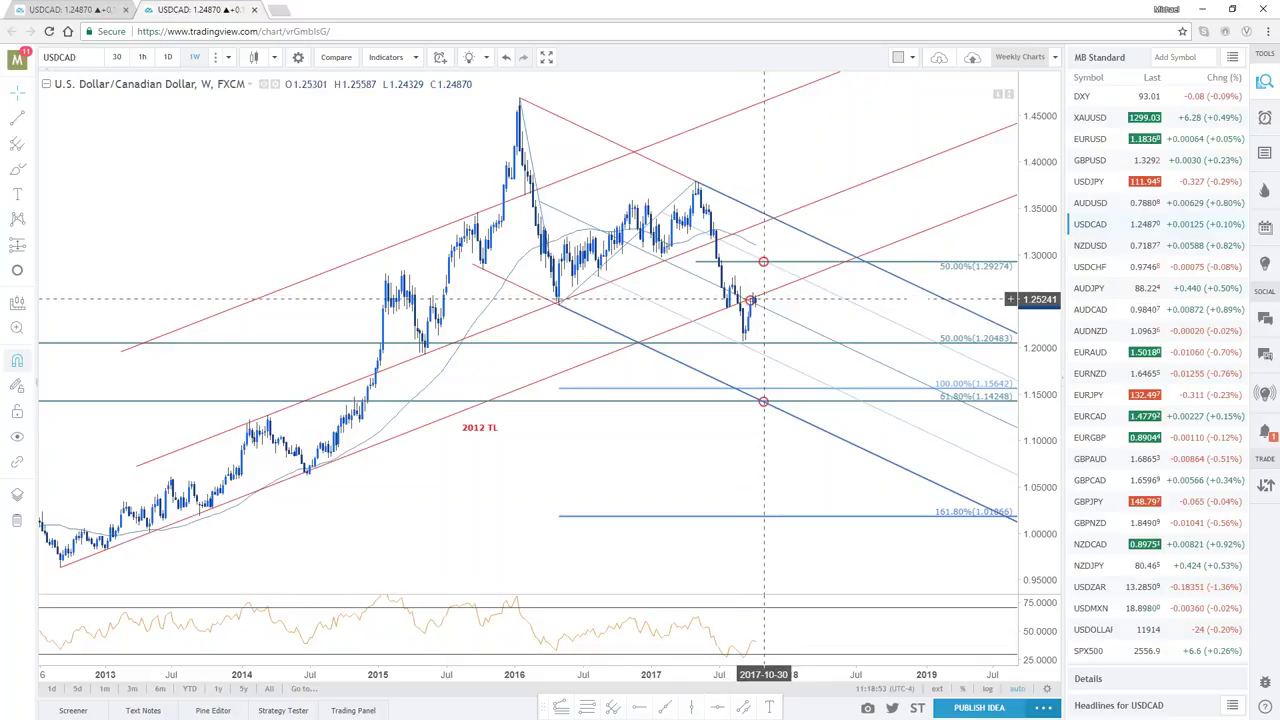
pyautogui.scroll(1, 763, 296)
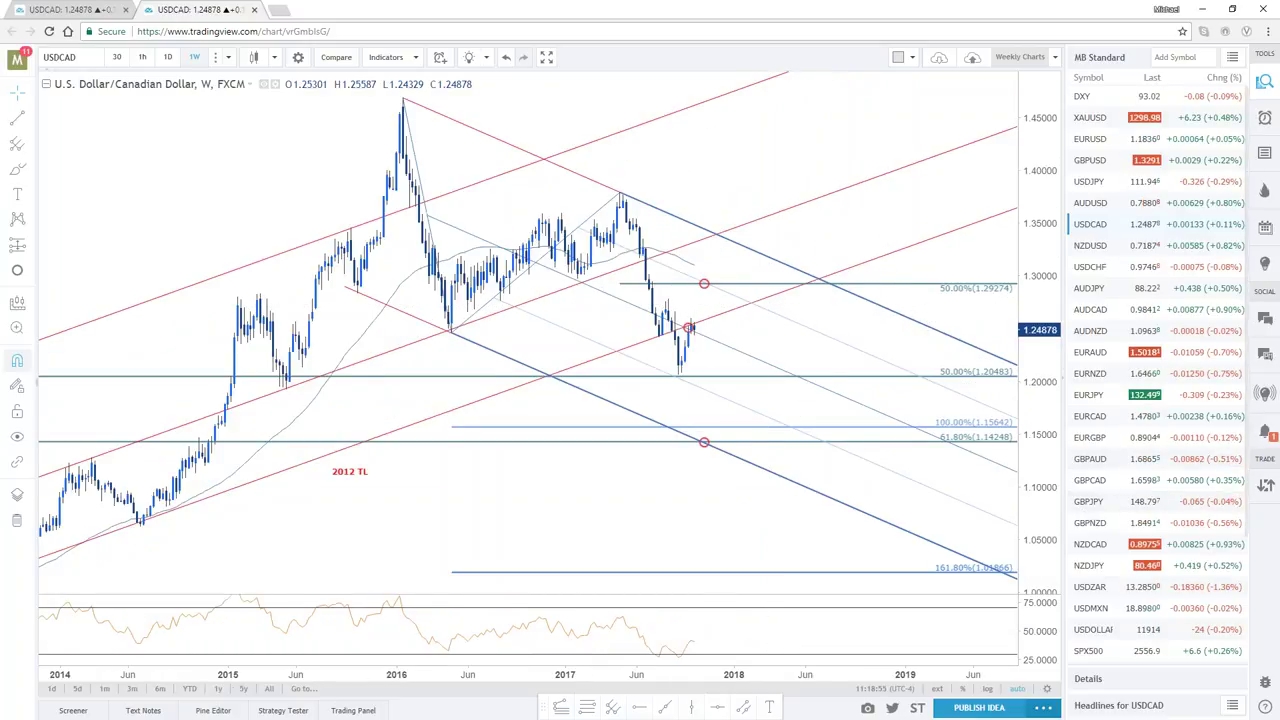
pyautogui.scroll(2, 768, 335)
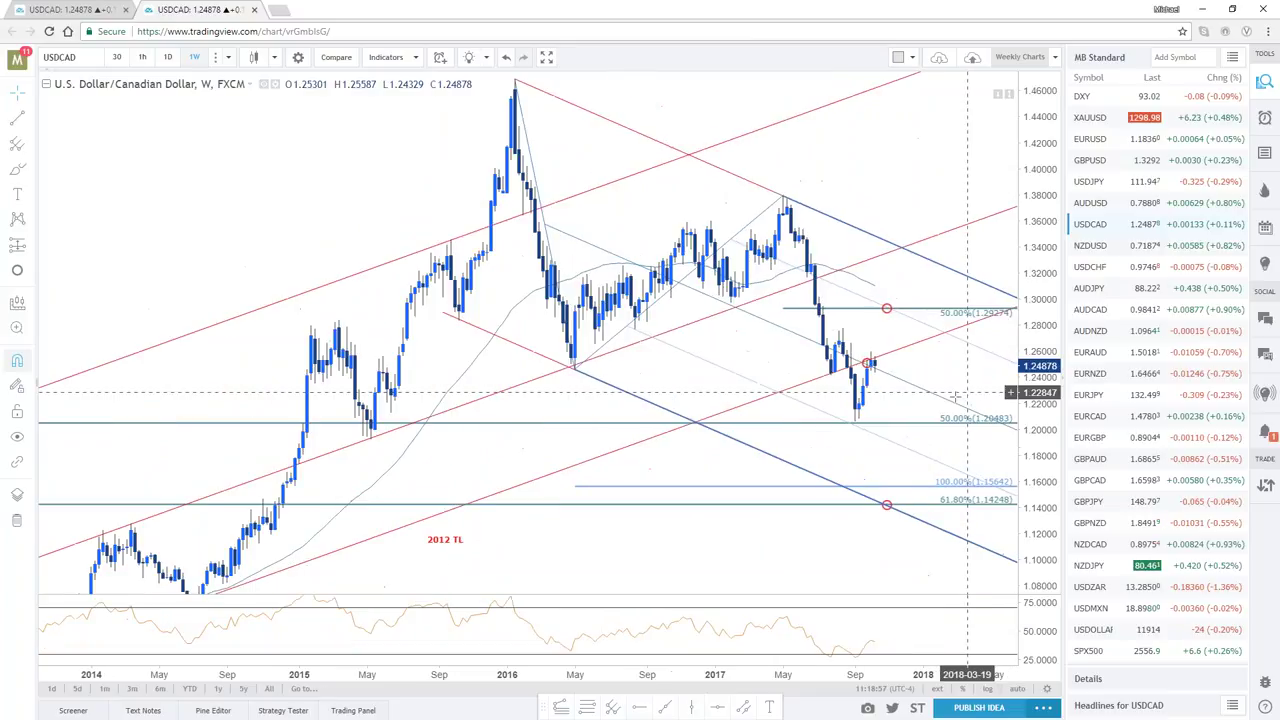
pyautogui.moveTo(899, 400); pyautogui.dragTo(883, 382)
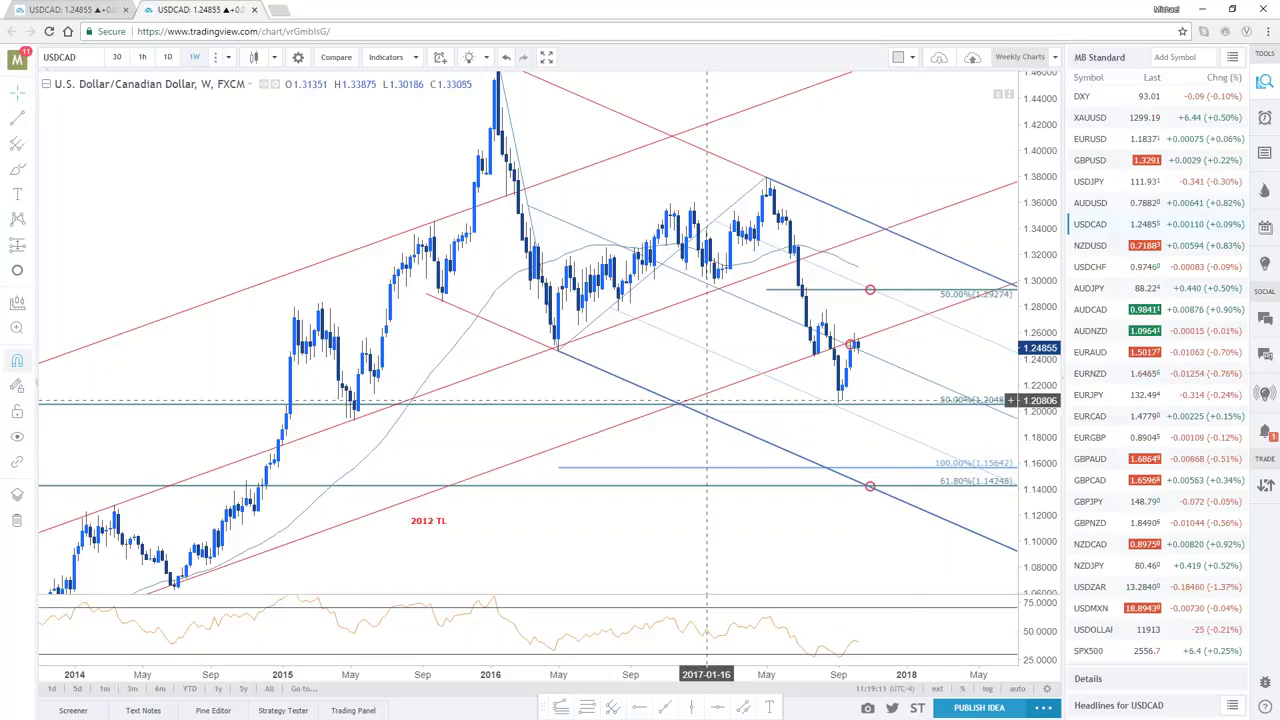
pyautogui.moveTo(829, 177); pyautogui.dragTo(771, 212)
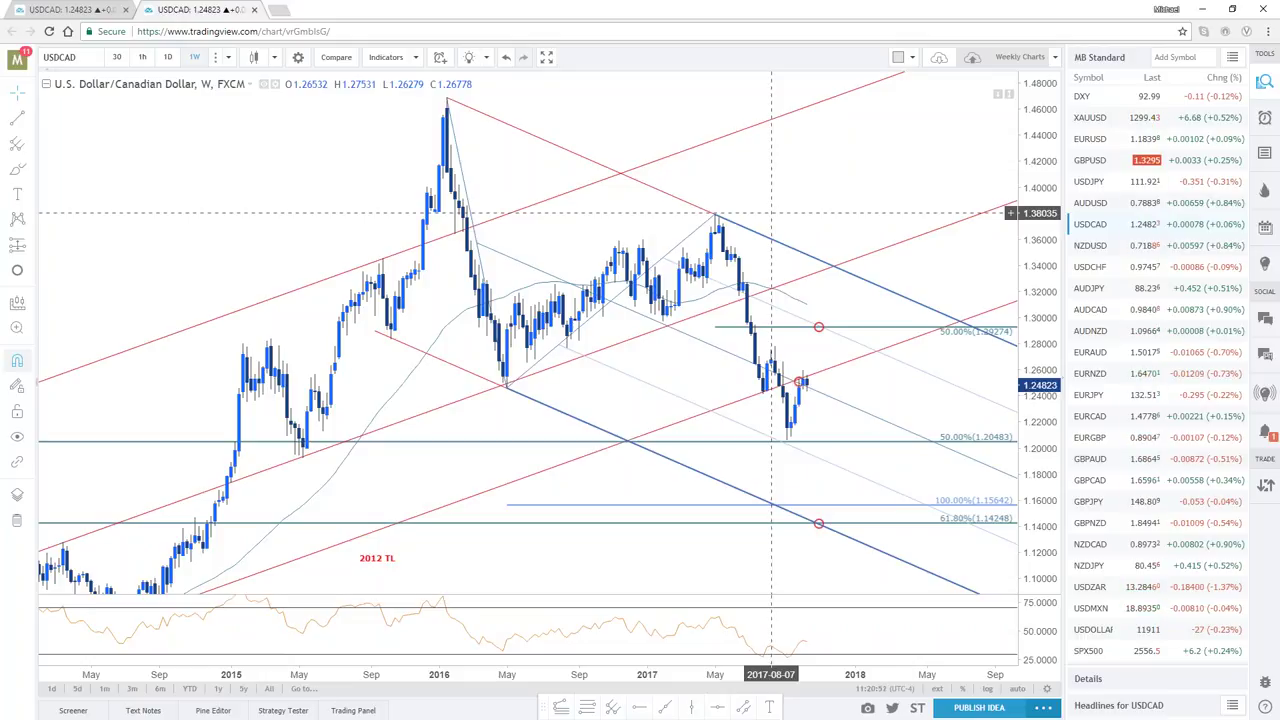
pyautogui.scroll(-3, 631, 420)
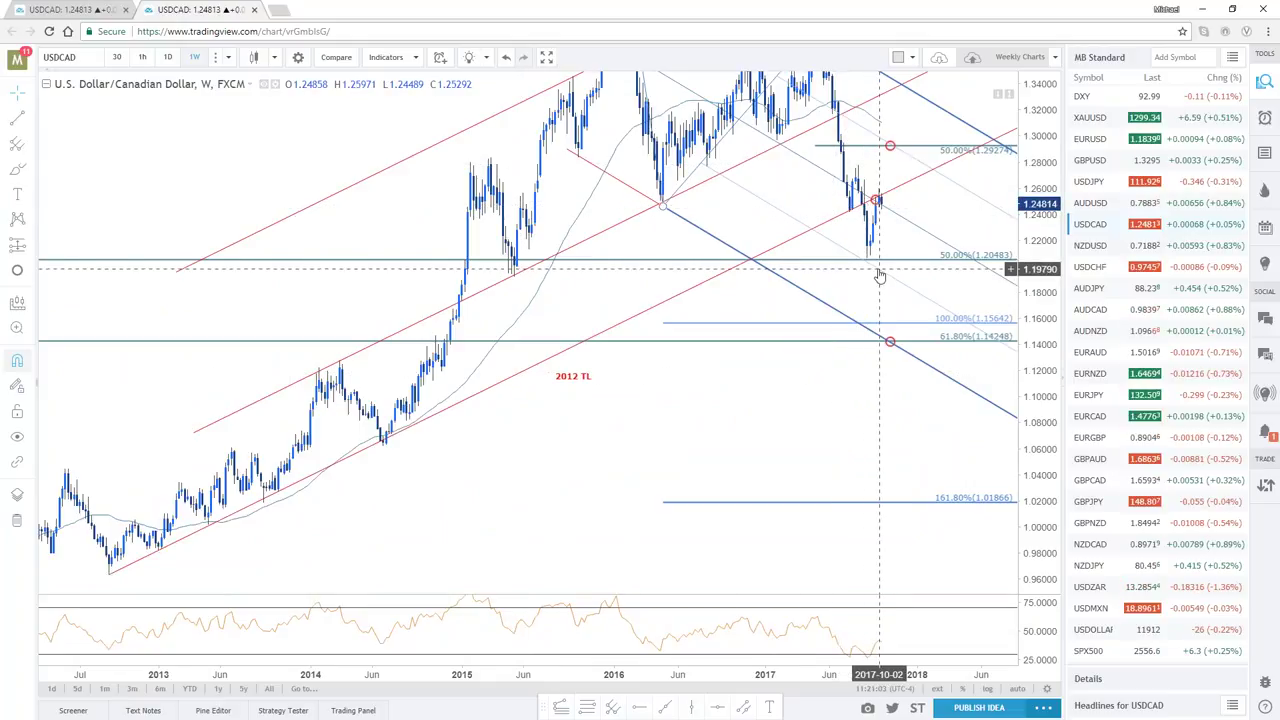
pyautogui.scroll(2, 580, 505)
pyautogui.moveTo(580, 505); pyautogui.dragTo(578, 517)
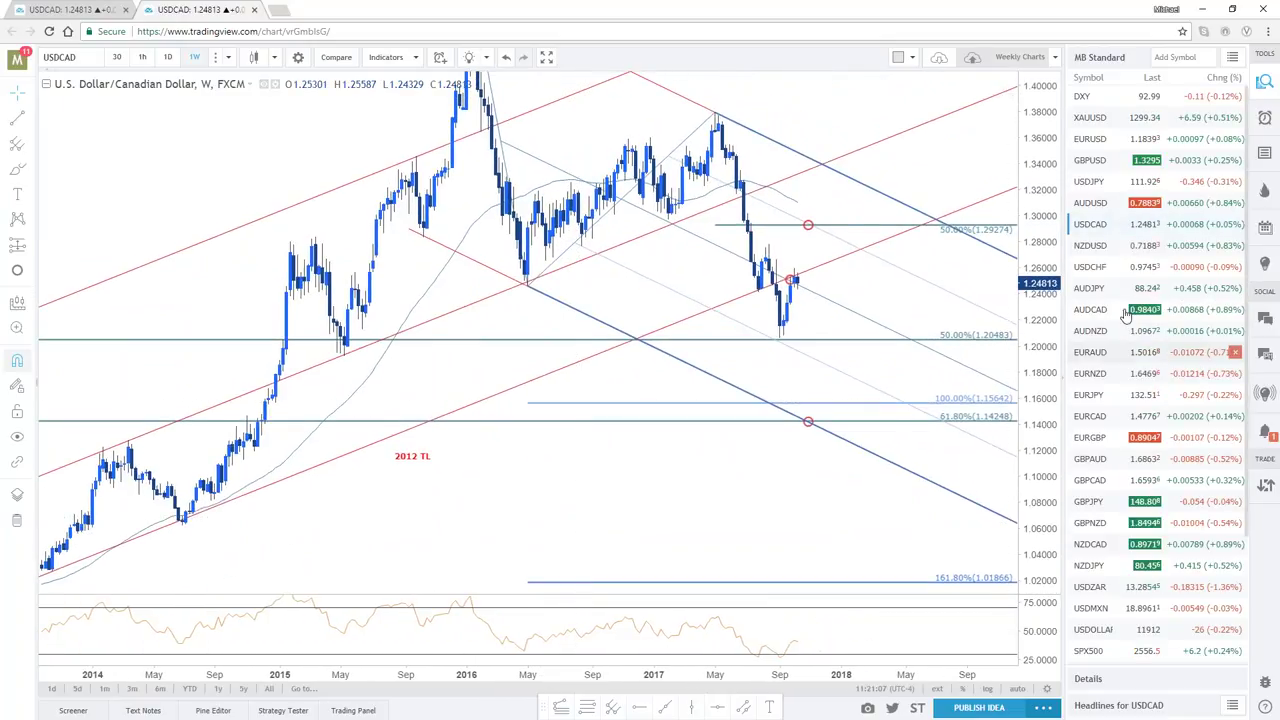
# Load AUDUSD on the weekly chart, then into the two-pane layout's 30-minute and daily charts
pyautogui.click(1090, 203)
pyautogui.scroll(-1, 1150, 300)
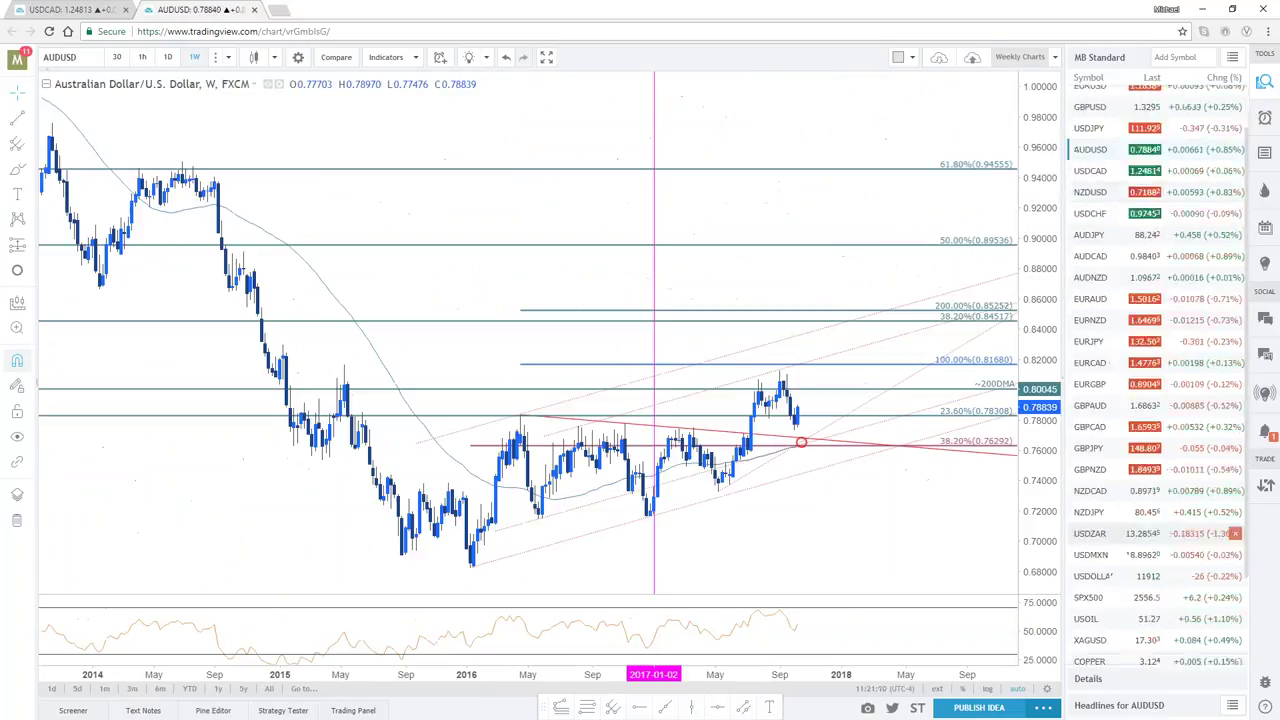
pyautogui.hotkey('ctrl', 'Tab')
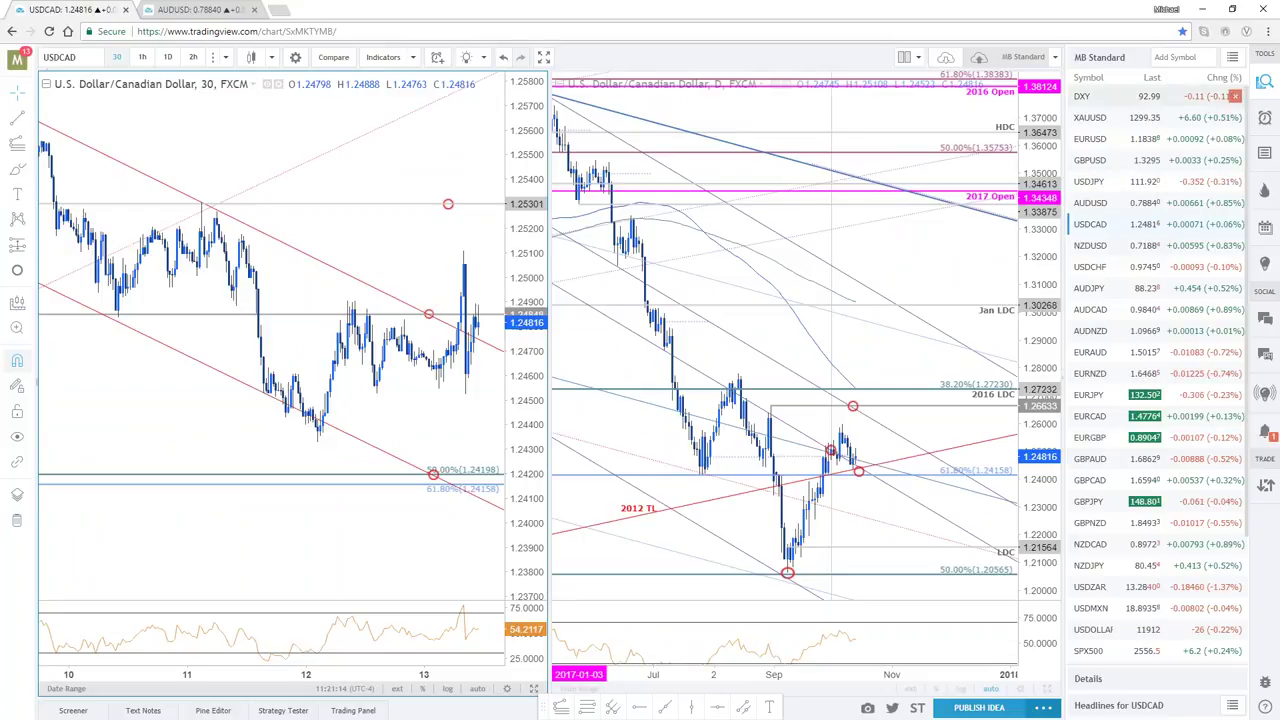
pyautogui.click(1110, 203)
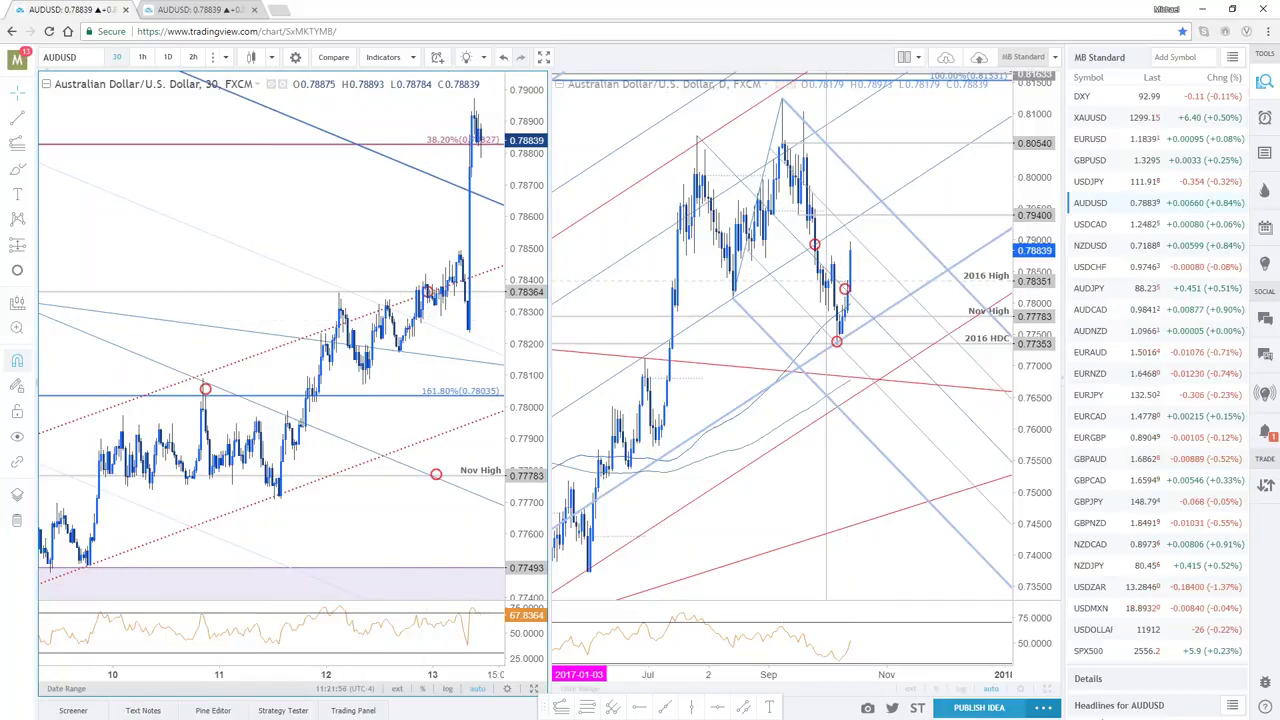
pyautogui.scroll(-1, 1176, 496)
pyautogui.scroll(-2, 1176, 496)
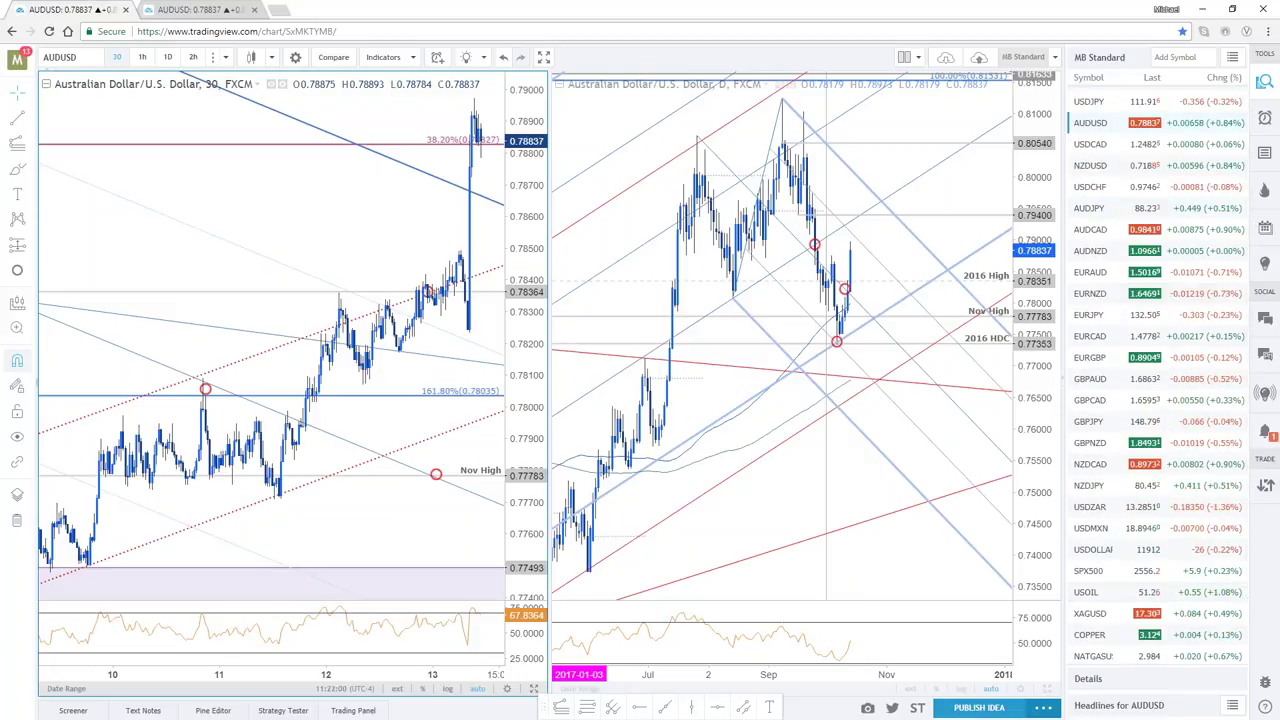
# Open the 'Ethereum Price Breakout Pending' DailyFX article and enlarge its ETH/USD daily chart
pyautogui.hotkey('alt', 'Tab')
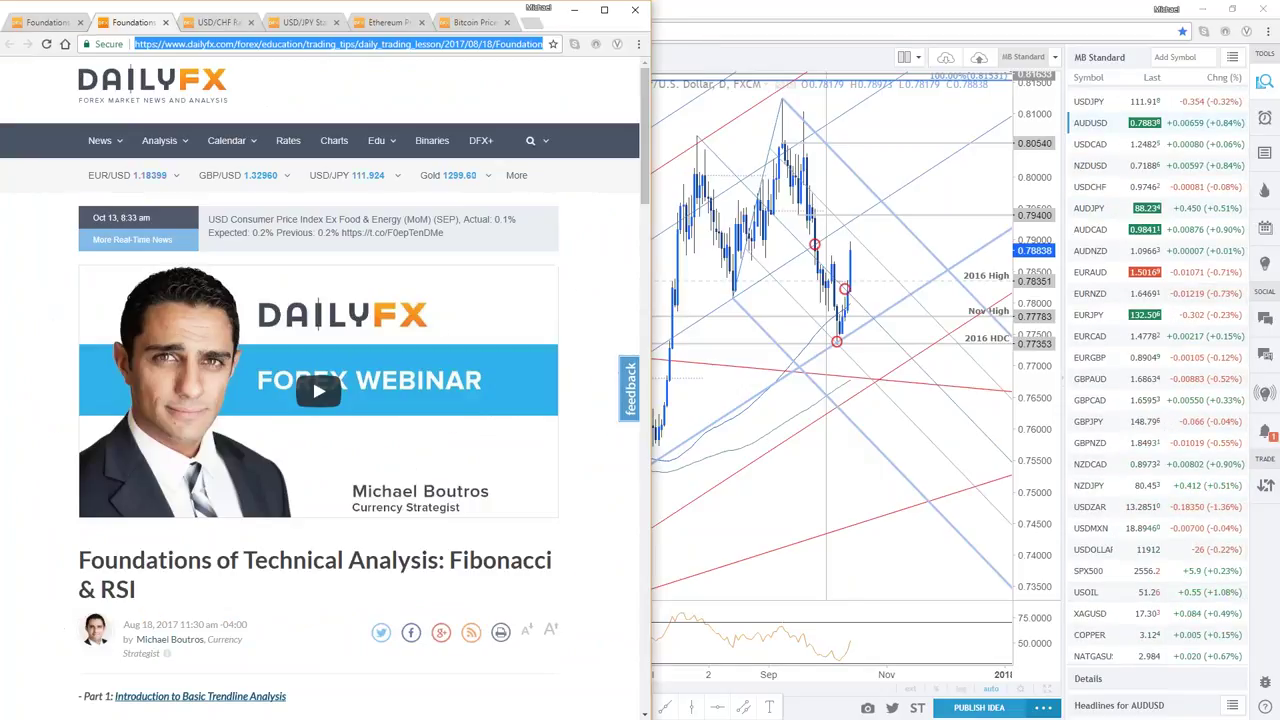
pyautogui.click(409, 27)
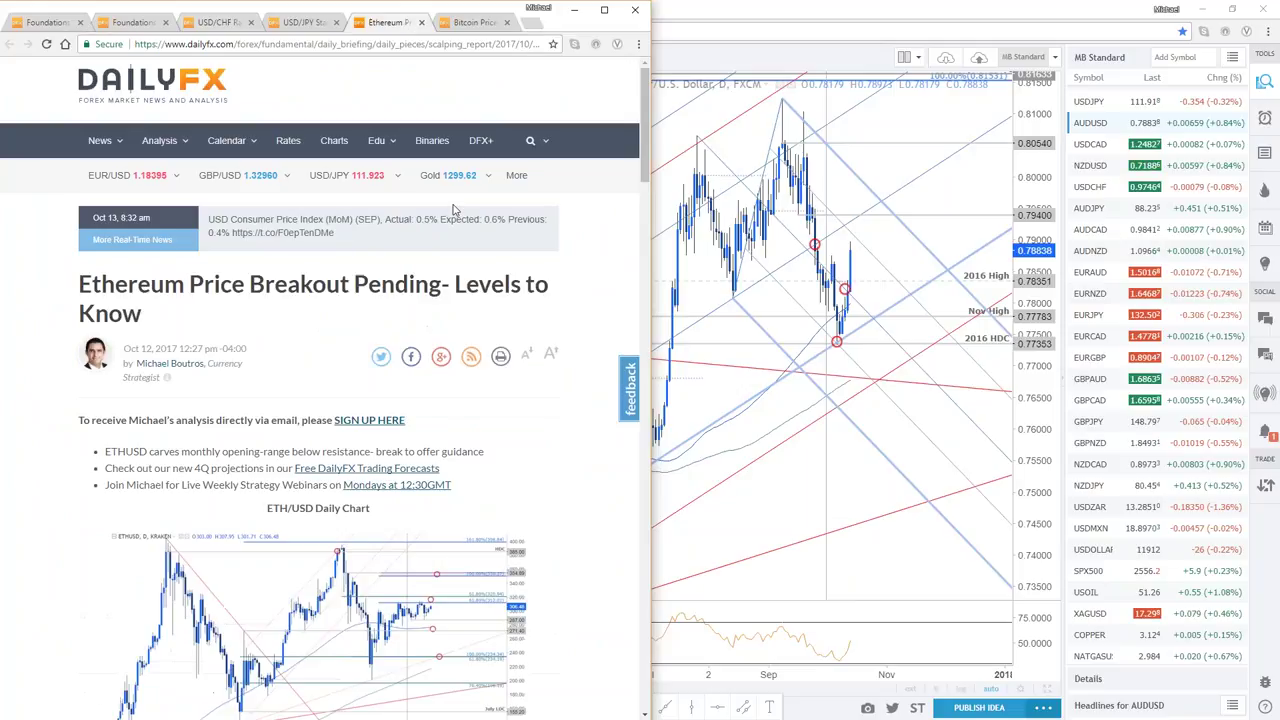
pyautogui.moveTo(80, 286); pyautogui.dragTo(441, 286)
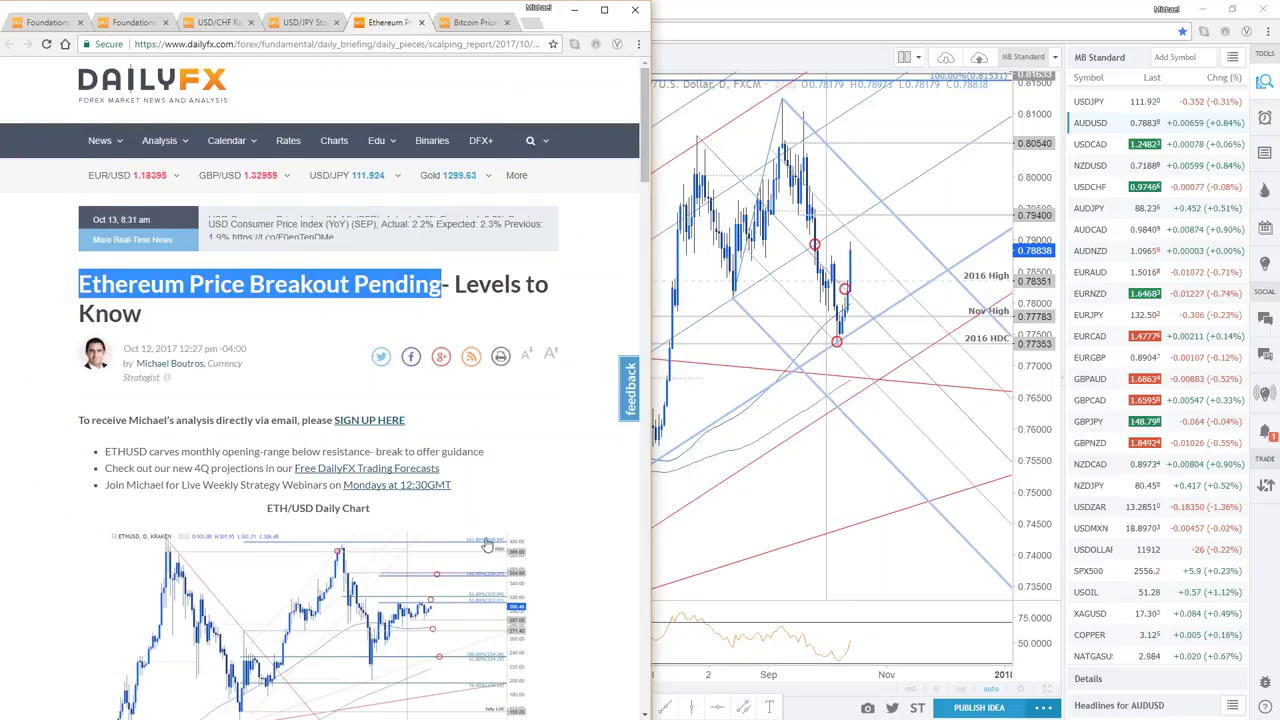
pyautogui.scroll(-4, 477, 281)
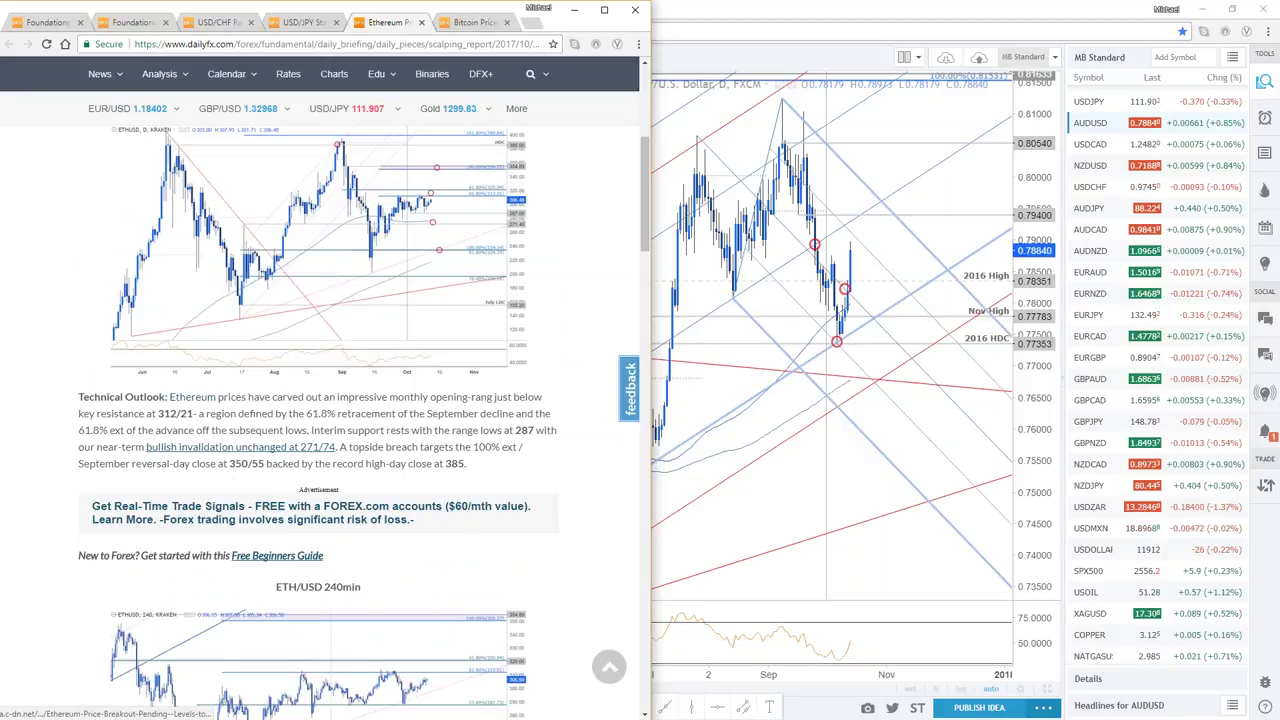
pyautogui.click(477, 281)
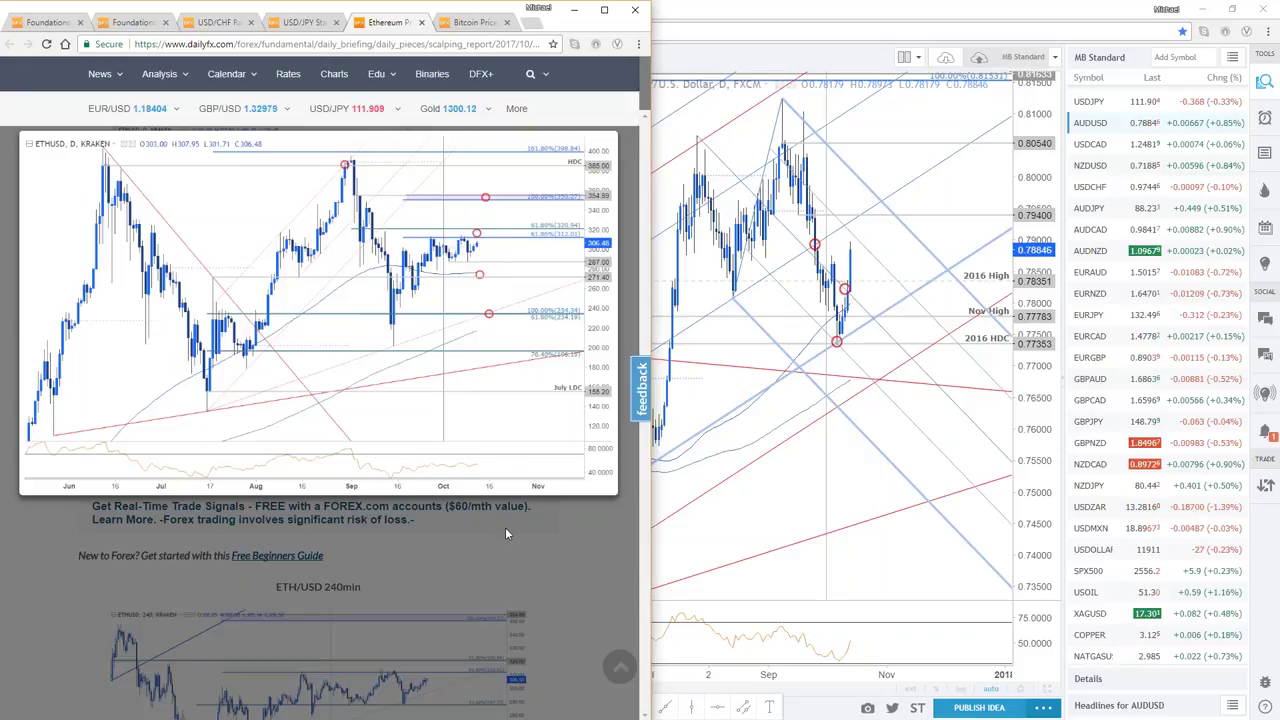
# Close the enlarged ETH chart and highlight the article's points on a larger correction and retest entries
pyautogui.click(480, 576)
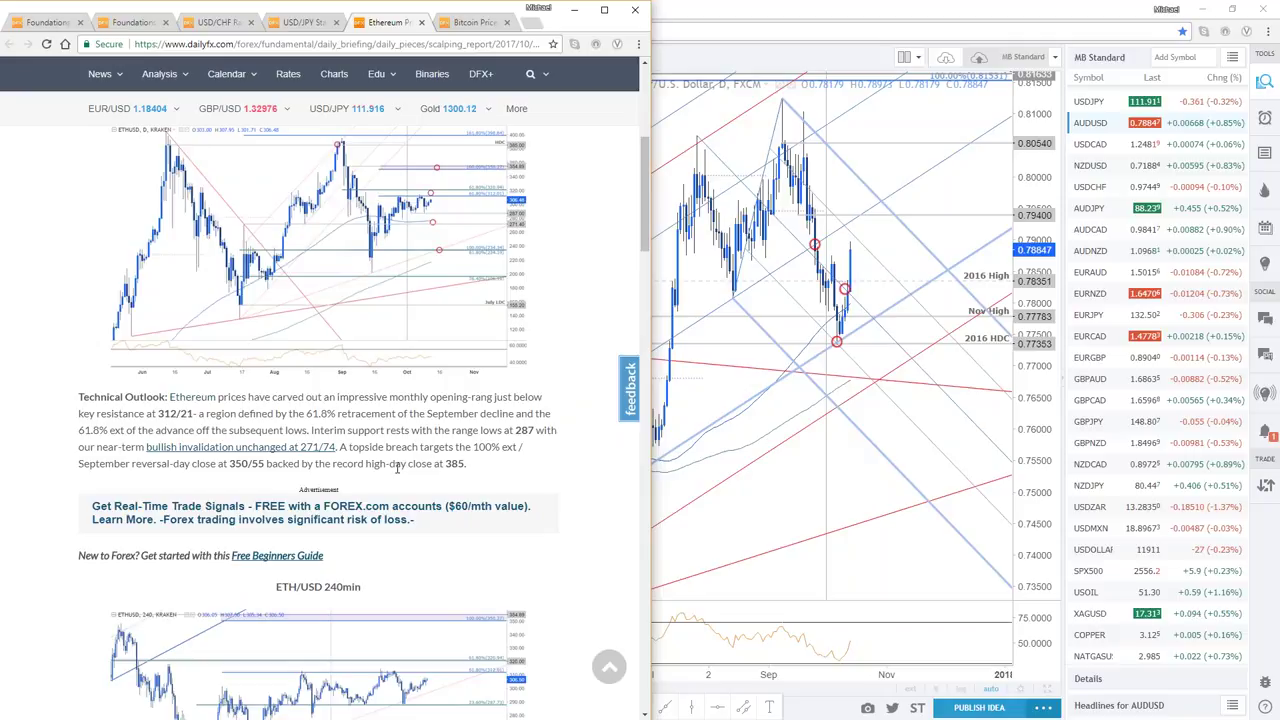
pyautogui.scroll(-1, 396, 467)
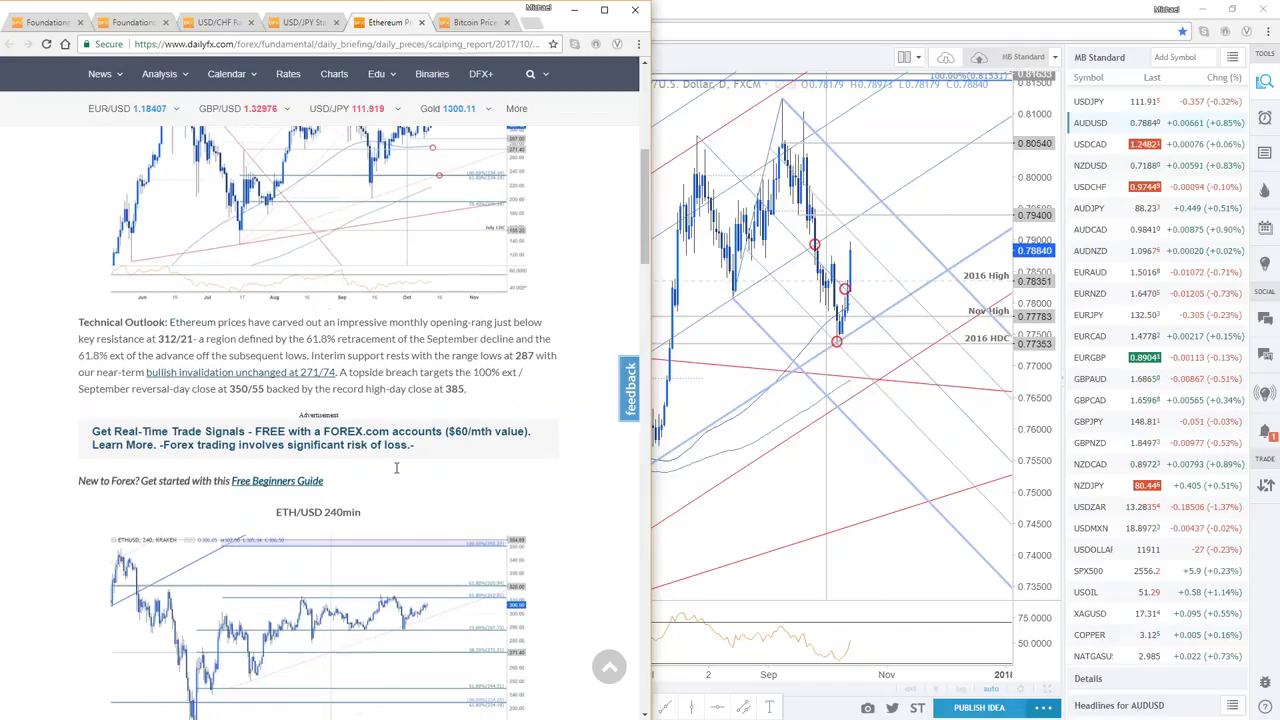
pyautogui.scroll(-5, 396, 467)
pyautogui.scroll(2, 396, 467)
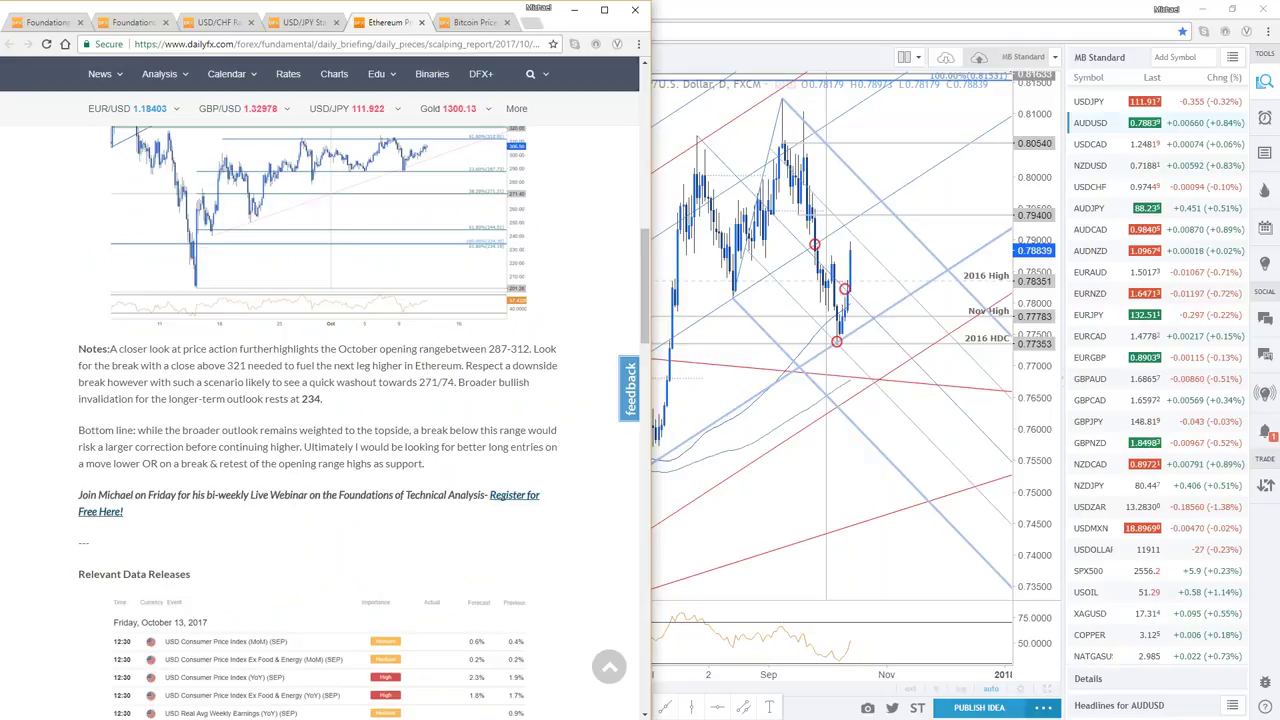
pyautogui.moveTo(165, 456); pyautogui.dragTo(584, 456)
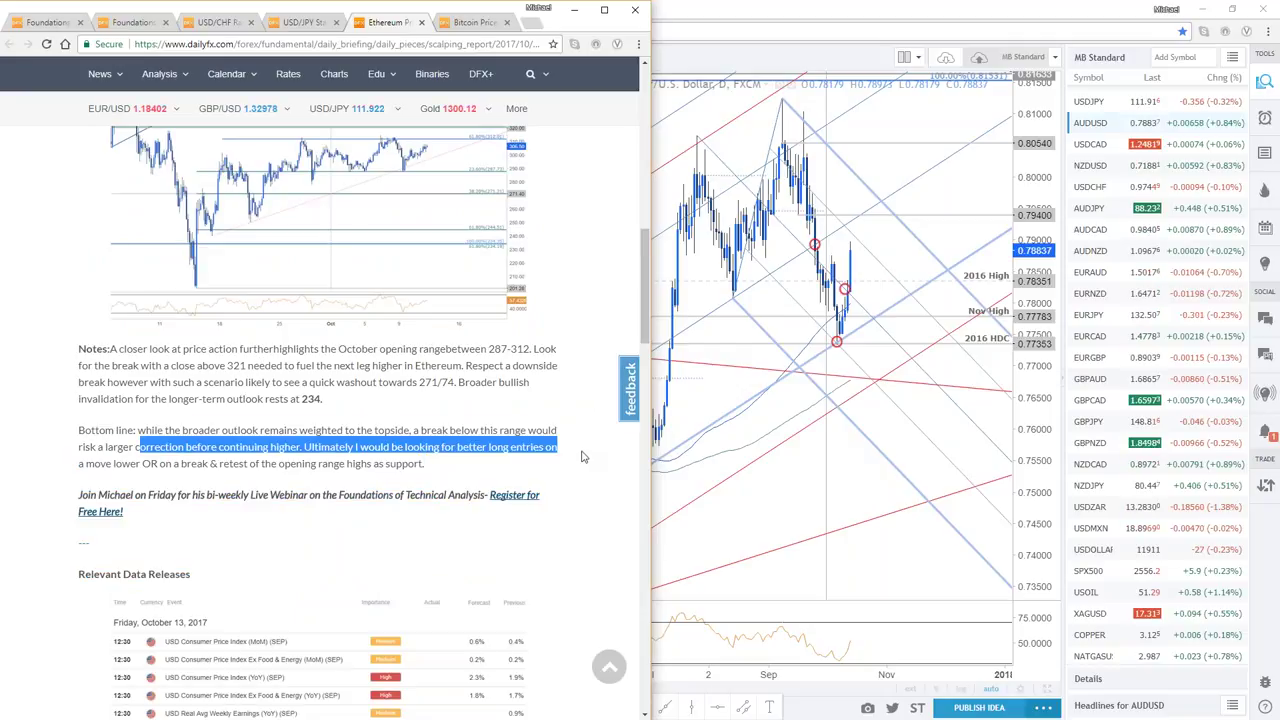
pyautogui.click(566, 459)
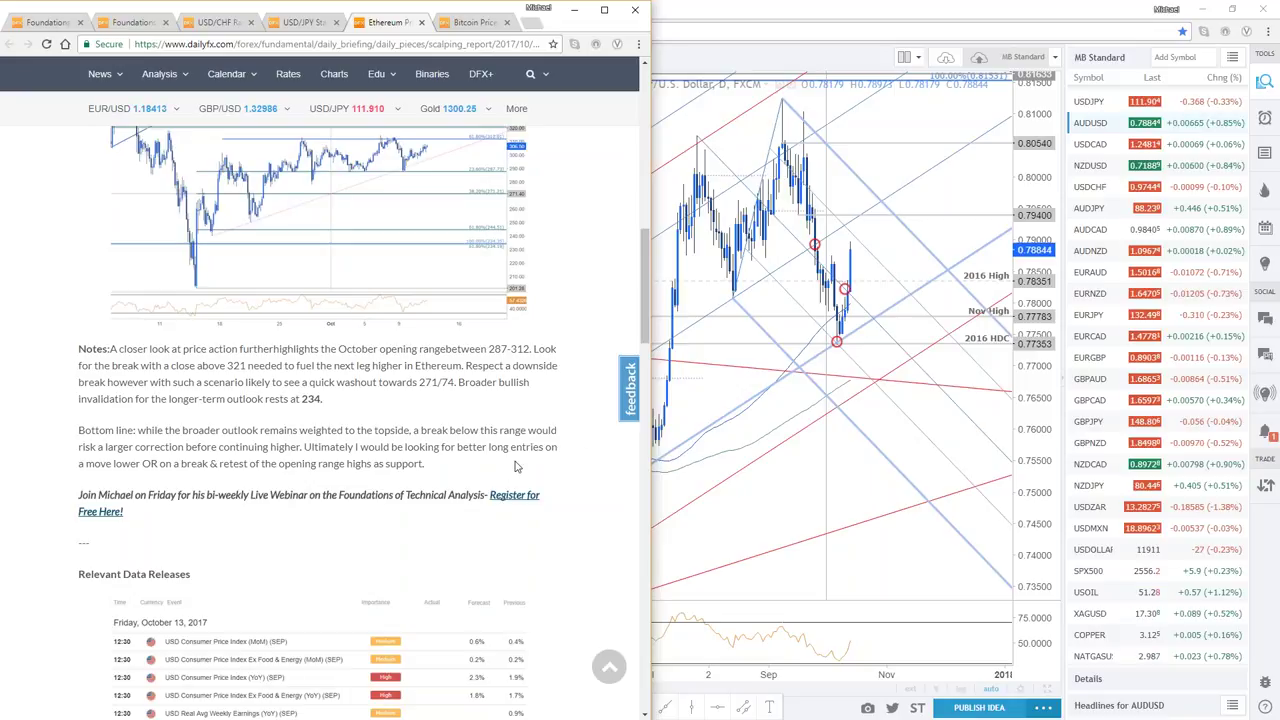
pyautogui.moveTo(491, 447); pyautogui.dragTo(548, 471)
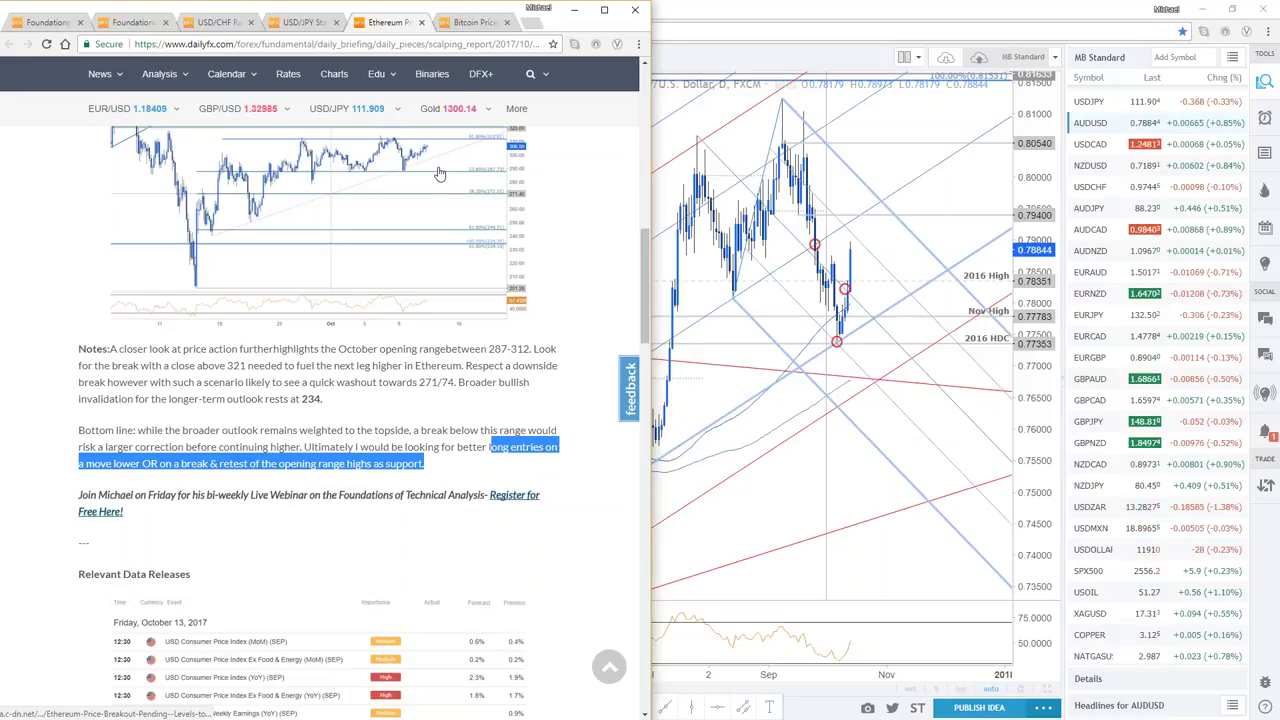
pyautogui.click(480, 469)
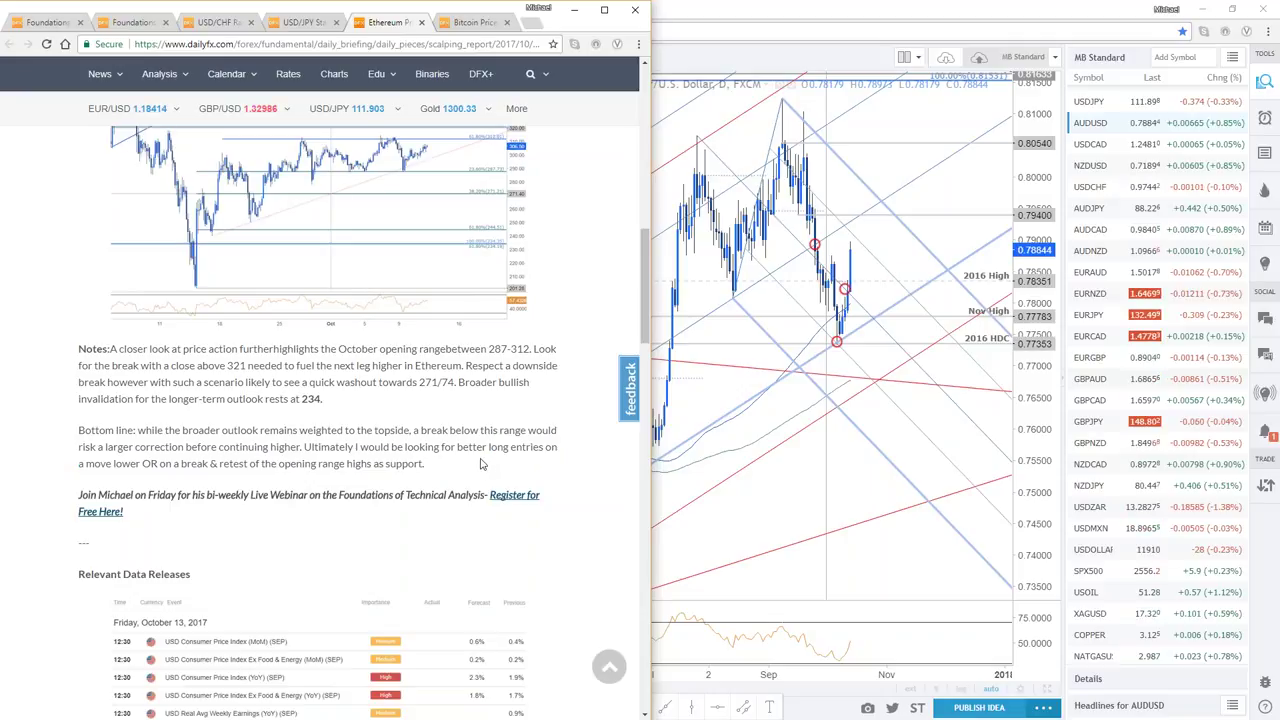
pyautogui.moveTo(456, 477); pyautogui.dragTo(173, 465)
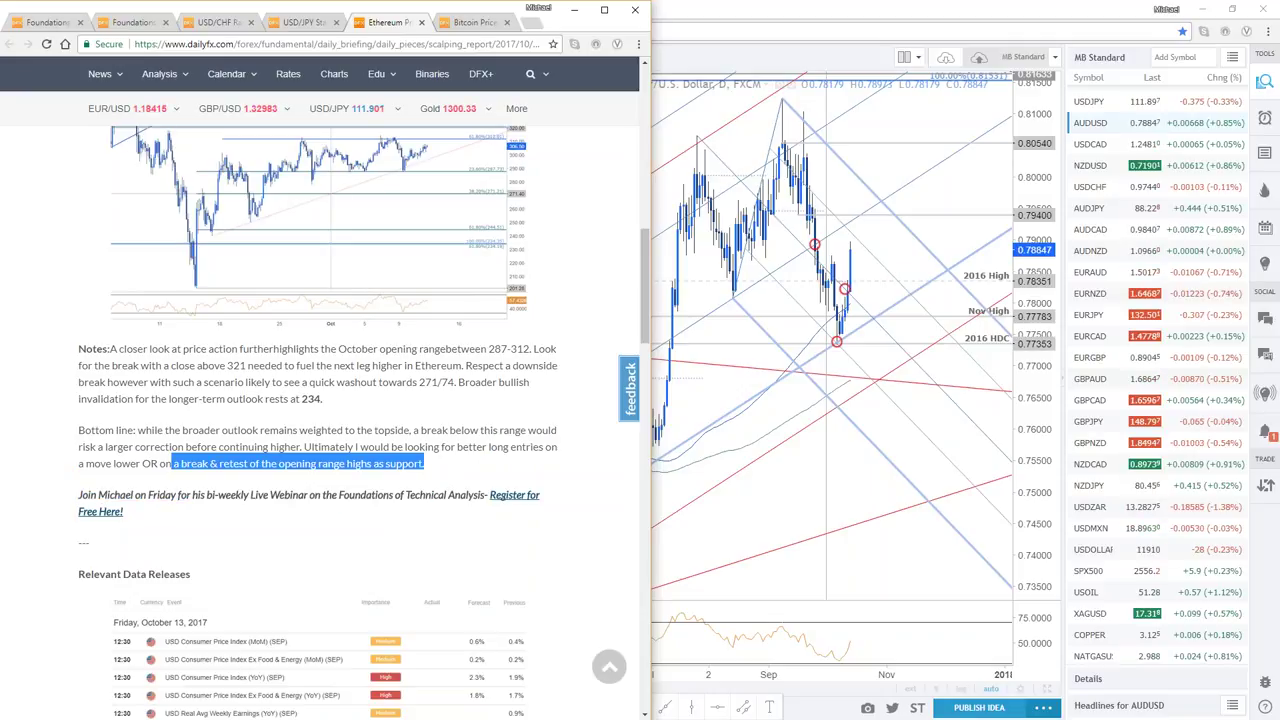
# Back in TradingView, load Kraken ETHUSD into both the 30-minute and daily charts
pyautogui.click(880, 515)
pyautogui.scroll(-2, 1132, 600)
pyautogui.click(1132, 612)
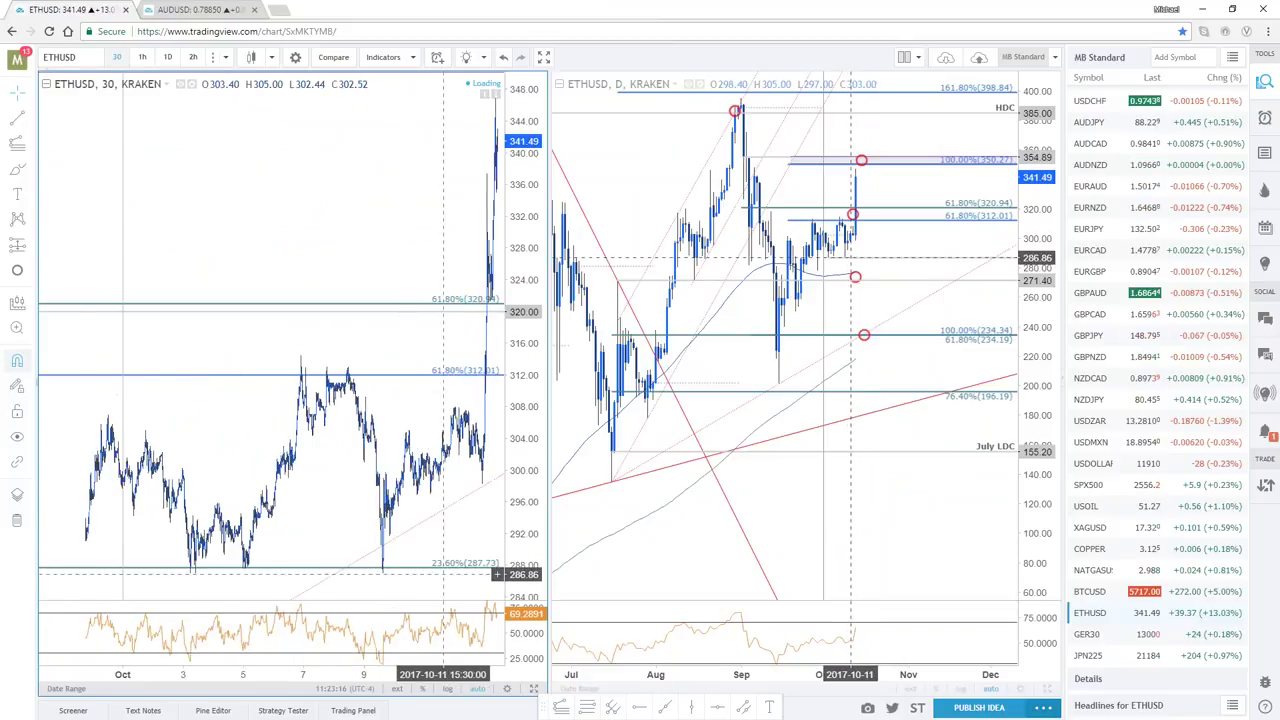
# Maximize the ETHUSD 30-minute chart and frame the recent breakout toward the 100% level at 350.27
pyautogui.click(533, 688)
pyautogui.scroll(3, 675, 283)
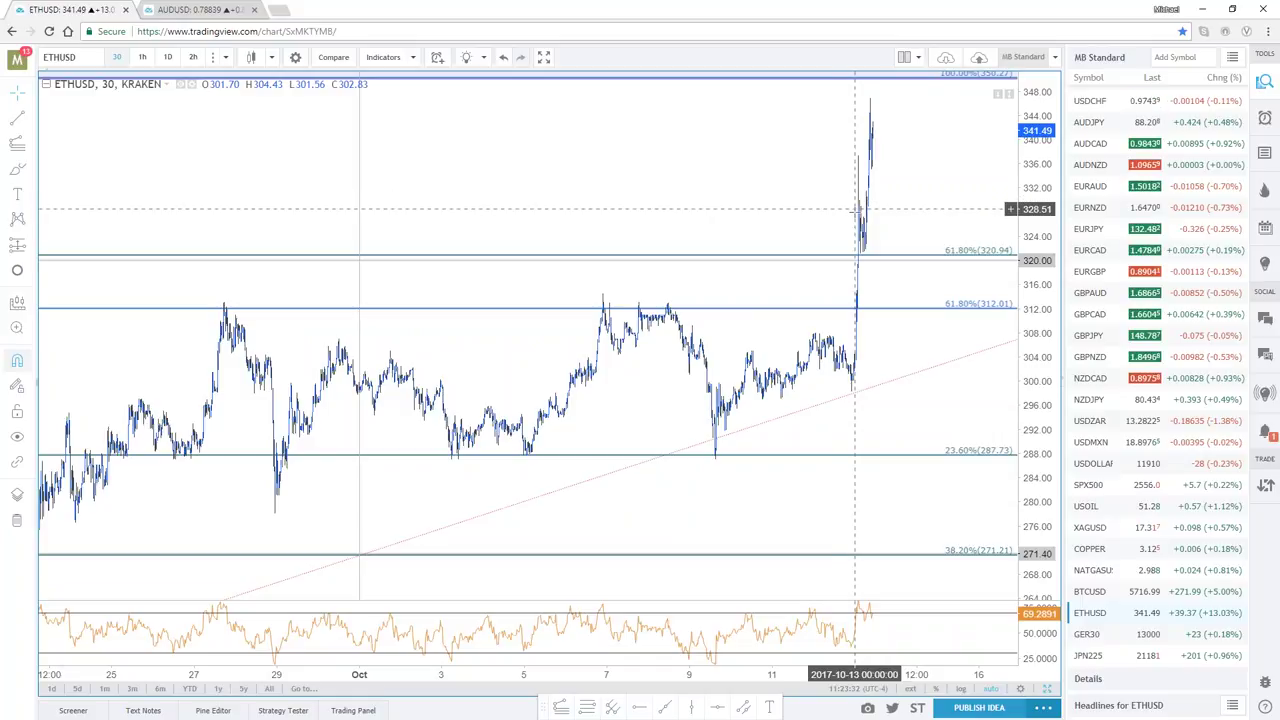
pyautogui.scroll(2, 855, 210)
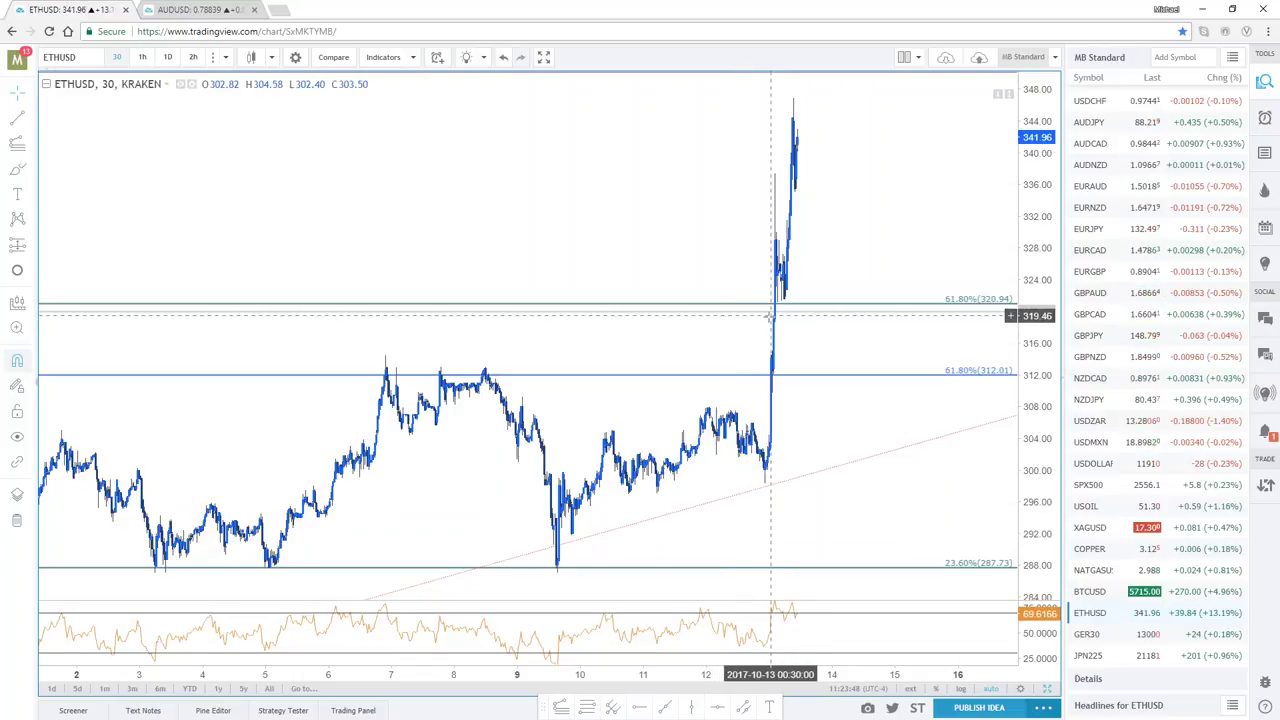
pyautogui.scroll(1, 771, 316)
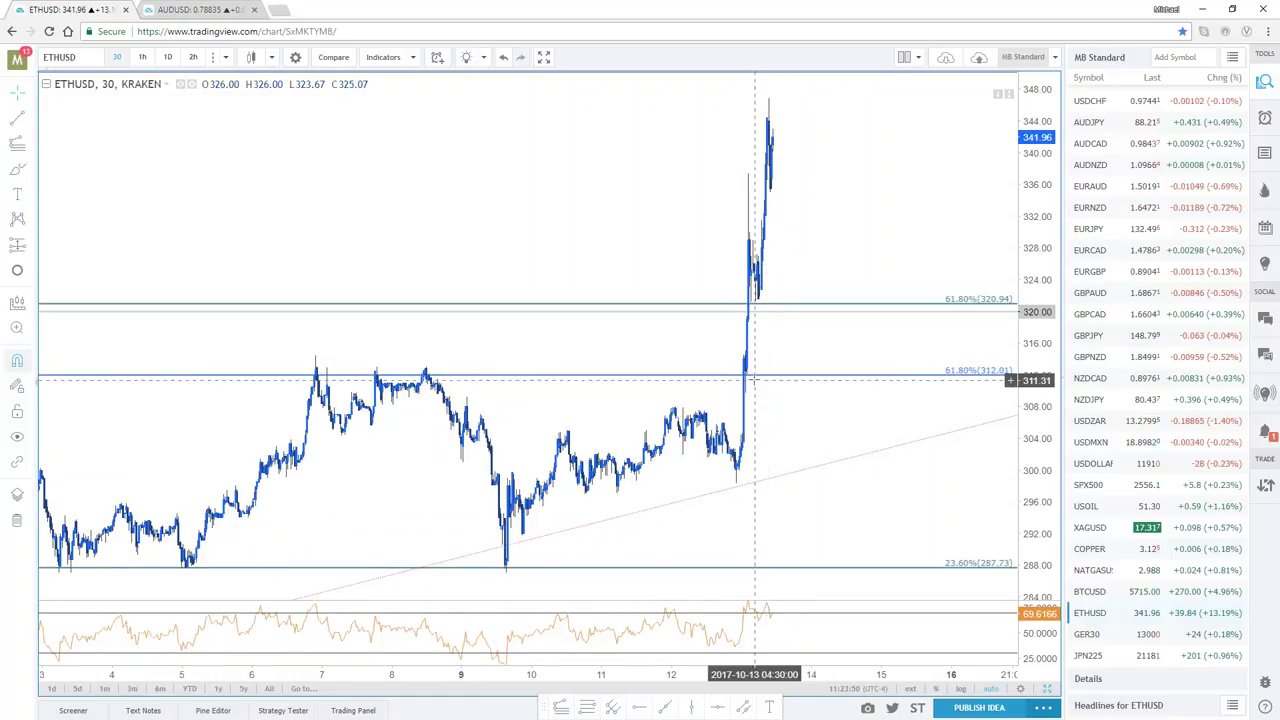
pyautogui.scroll(1, 749, 383)
pyautogui.scroll(1, 749, 383)
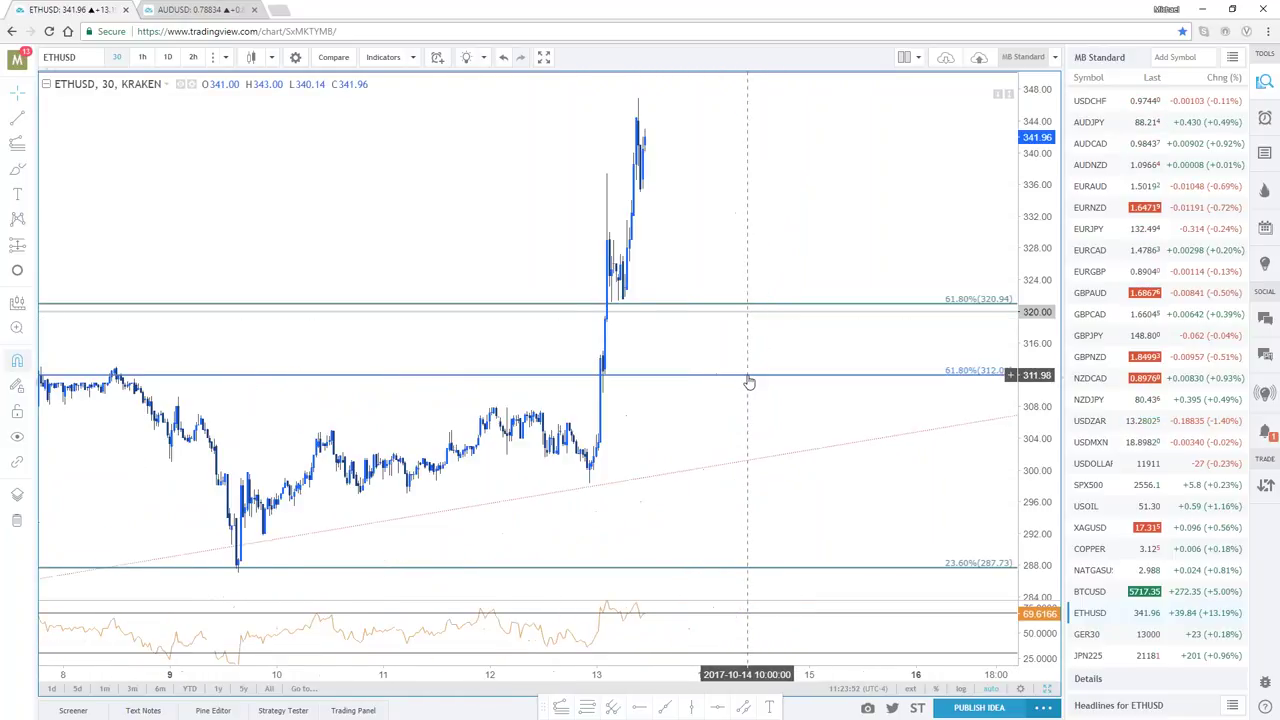
pyautogui.scroll(1, 610, 320)
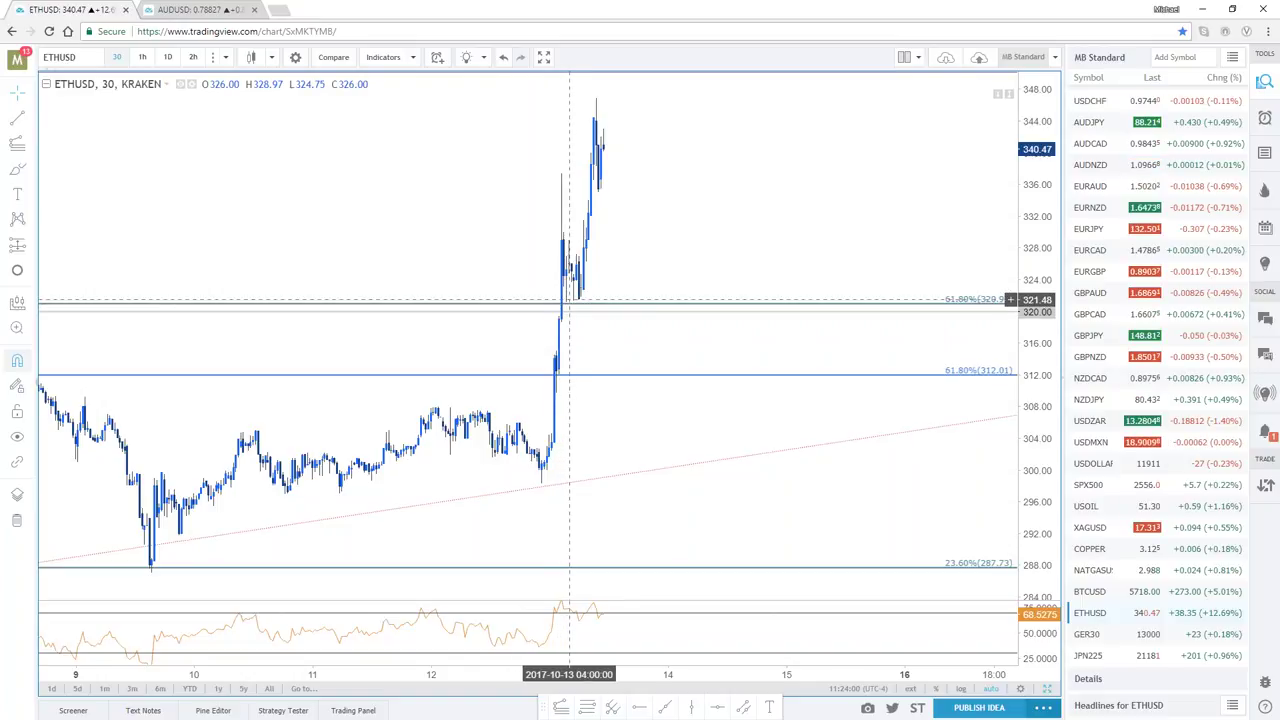
pyautogui.moveTo(570, 301); pyautogui.dragTo(451, 334)
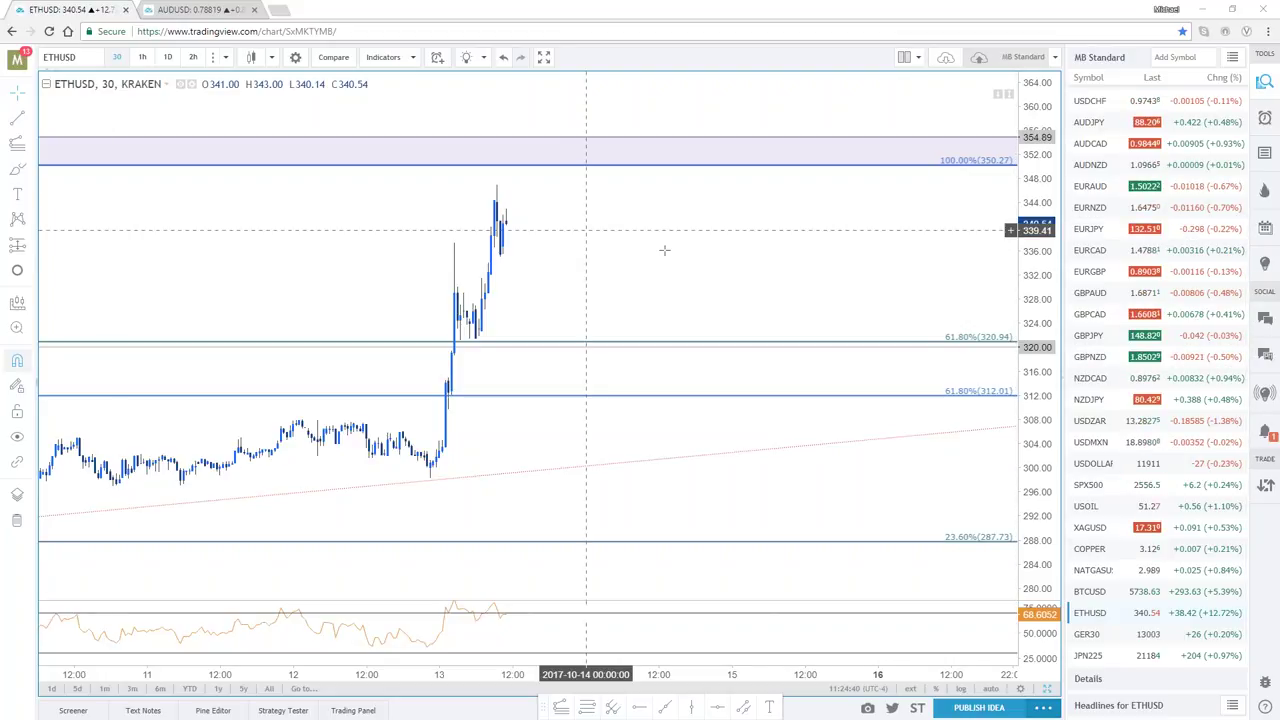
pyautogui.moveTo(663, 251); pyautogui.dragTo(810, 251)
# Restore the side-by-side ETHUSD layout and bring up the DailyFX article's ETH/USD daily chart
pyautogui.click(1047, 689)
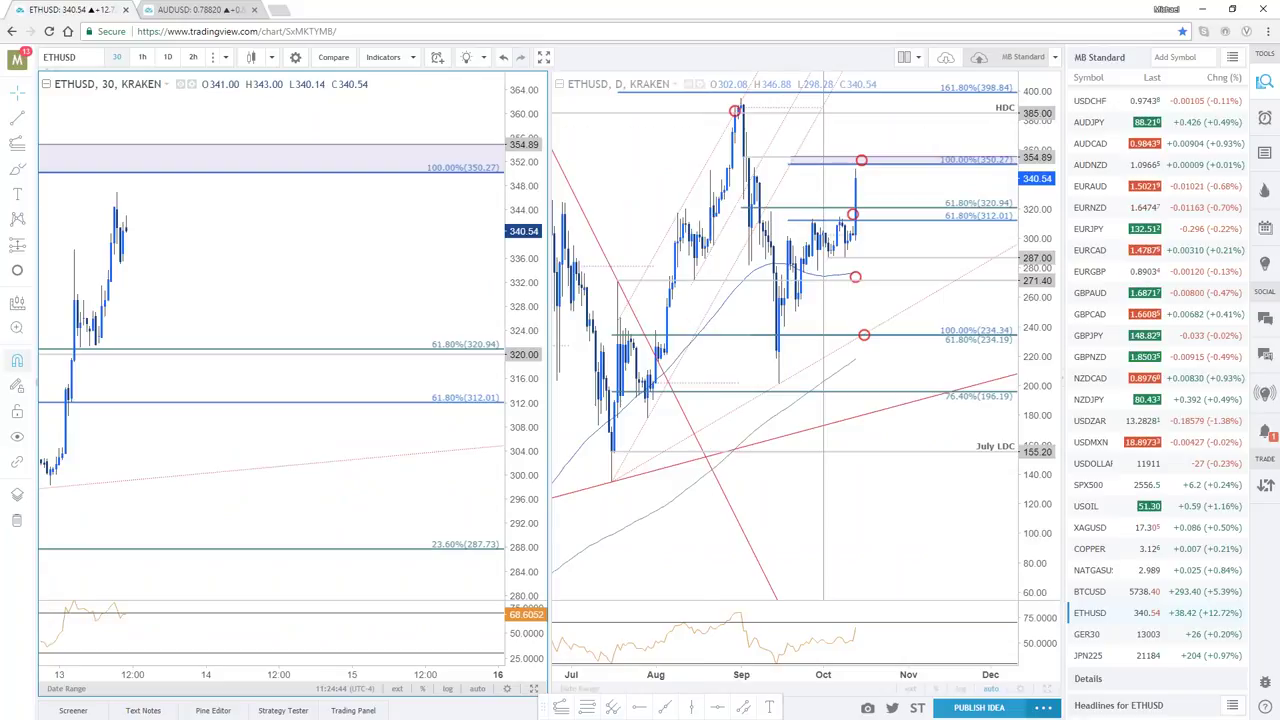
pyautogui.hotkey('alt', 'Tab')
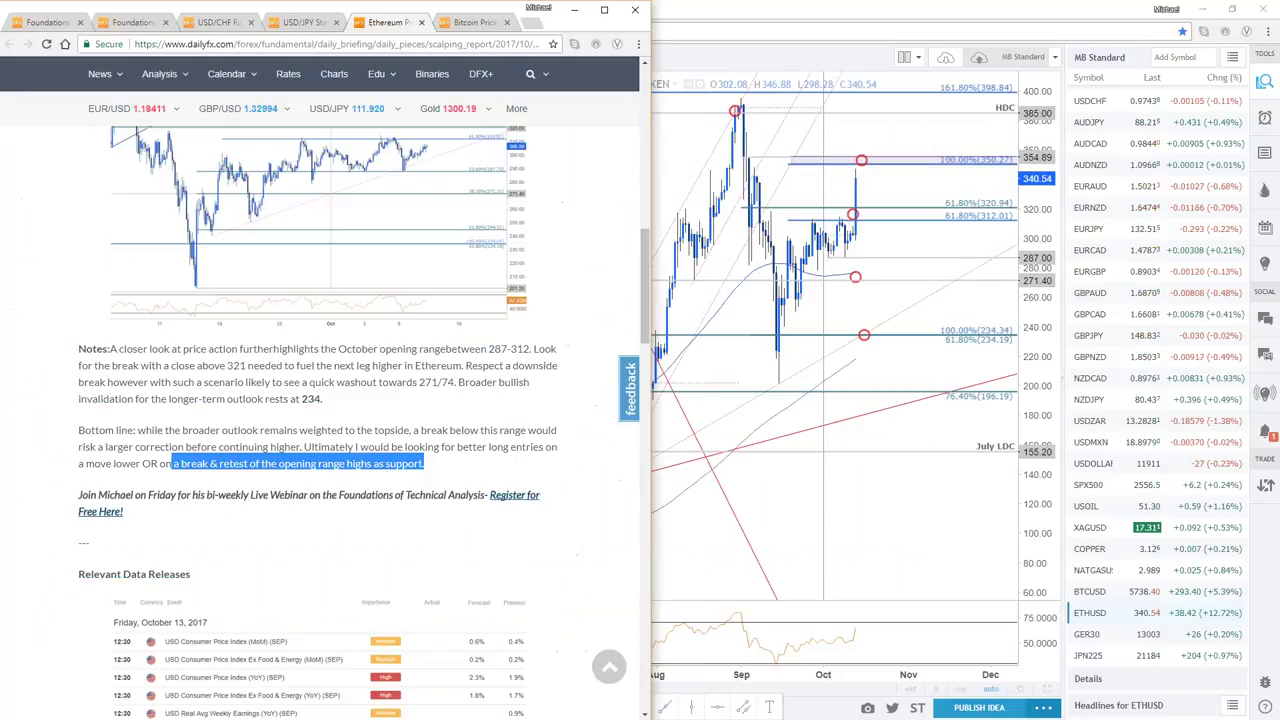
pyautogui.hotkey('ctrl', 'Tab')
pyautogui.hotkey('ctrl', 'Tab')
pyautogui.hotkey('ctrl', 'Tab')
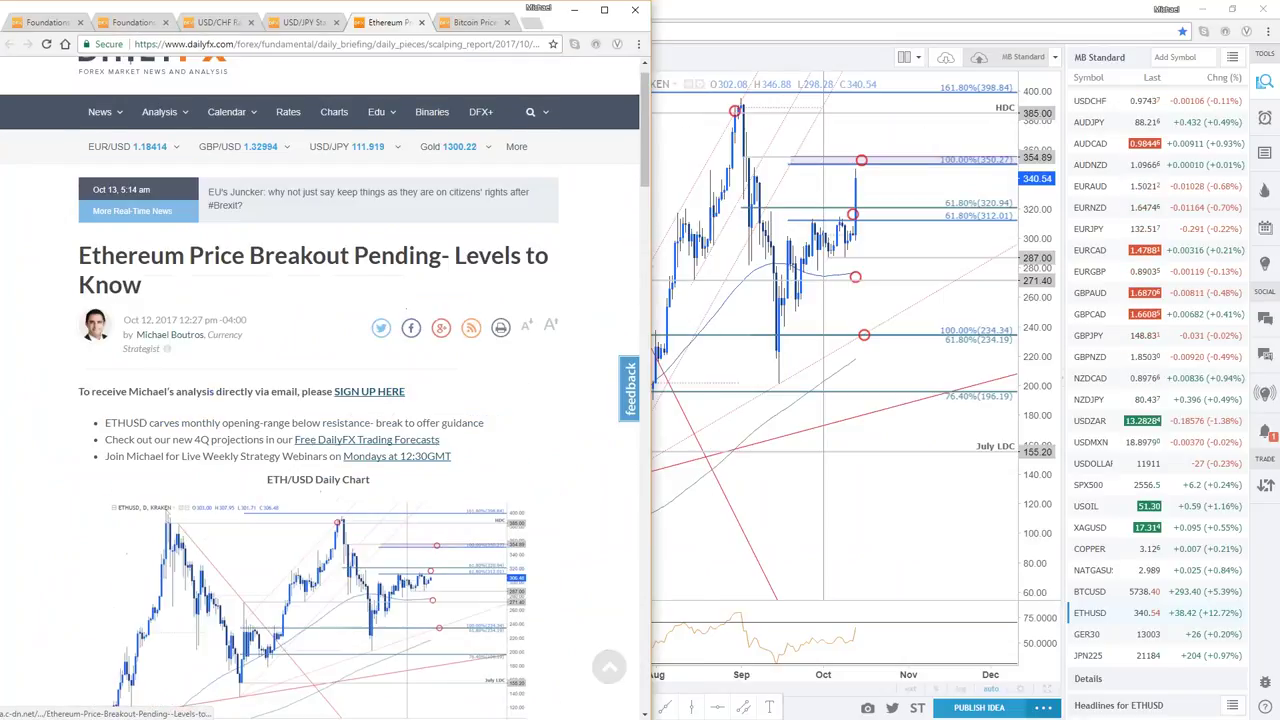
pyautogui.scroll(-2, 406, 432)
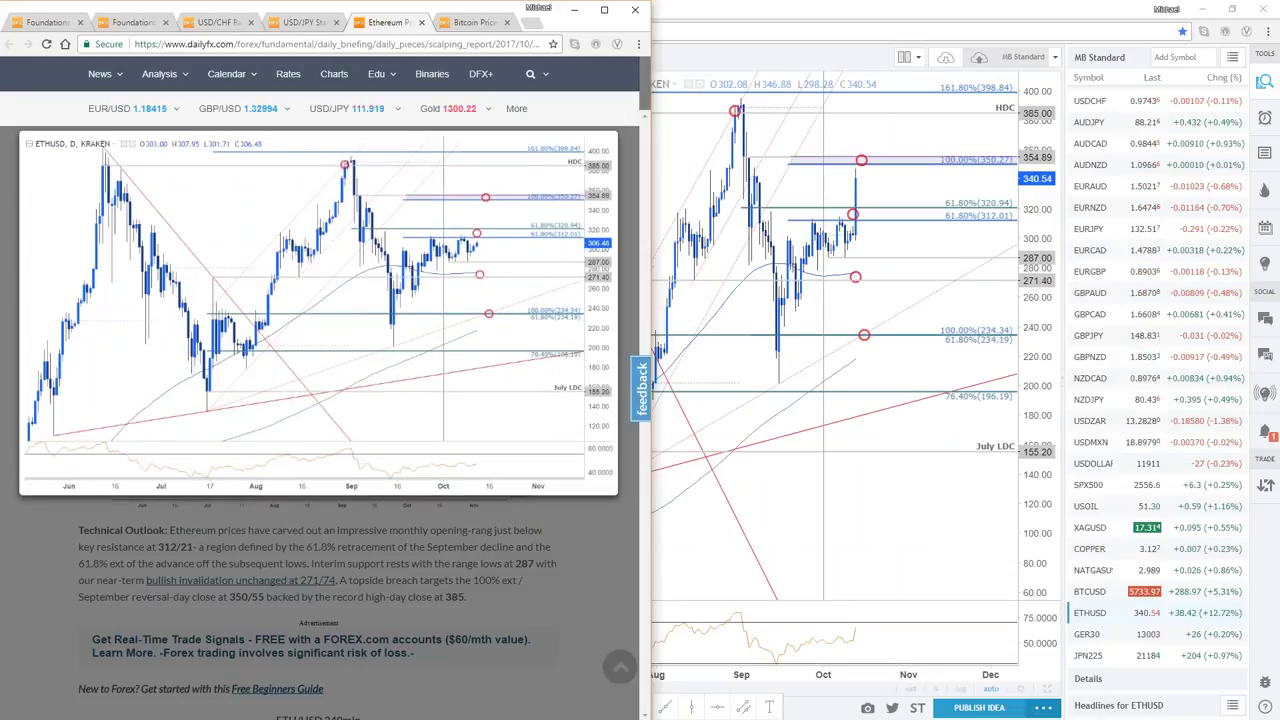
# Return to TradingView and select the daily chart's Fibonacci drawing at the 100% (350.27) level
pyautogui.click(990, 163)
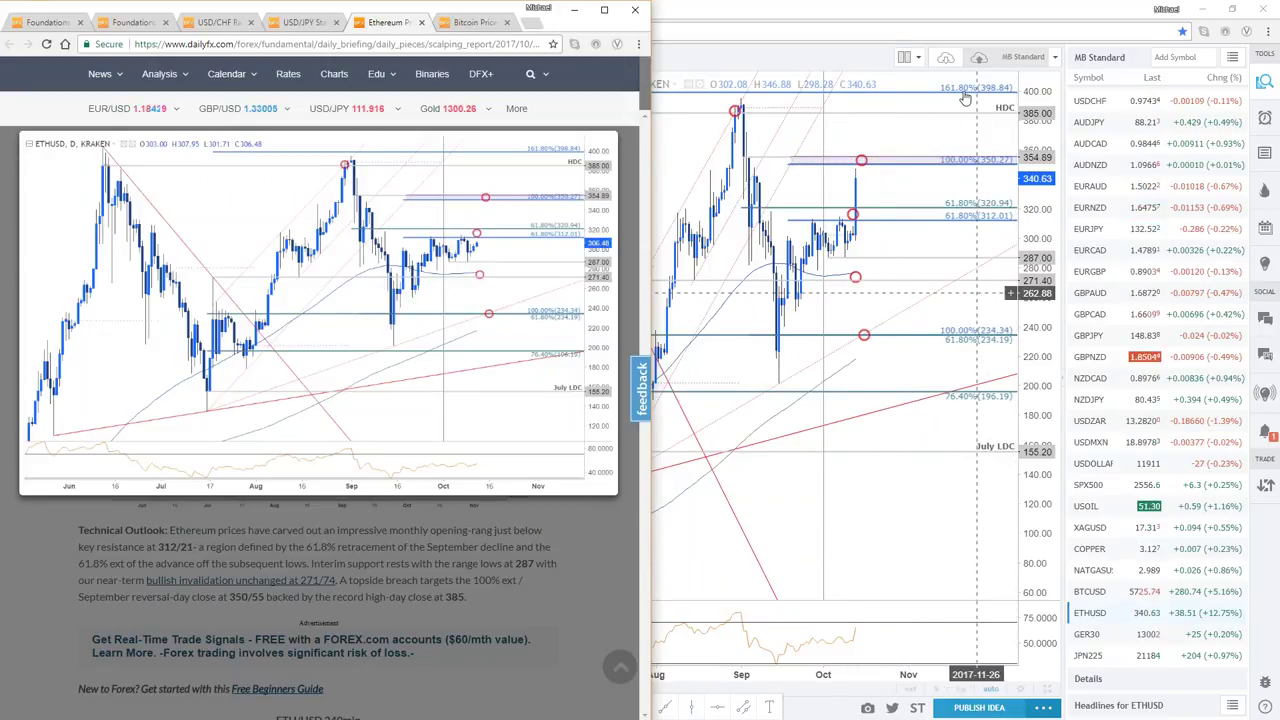
pyautogui.click(964, 168)
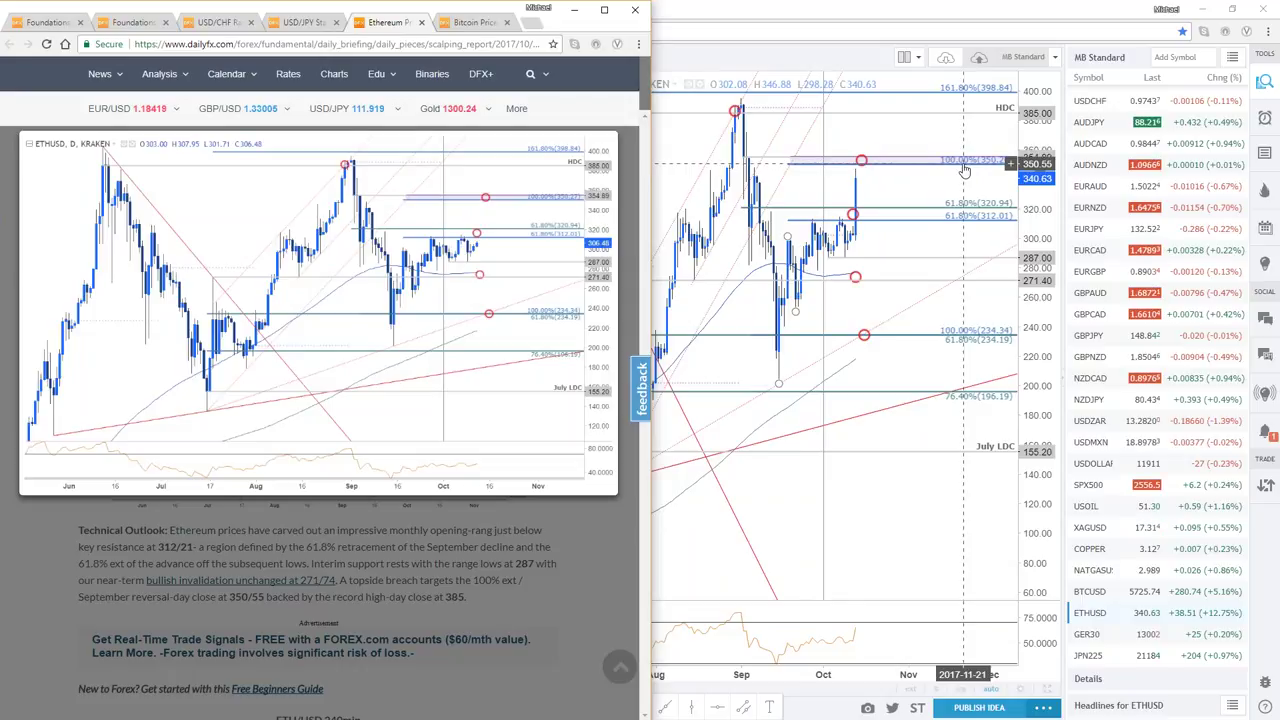
pyautogui.click(964, 168)
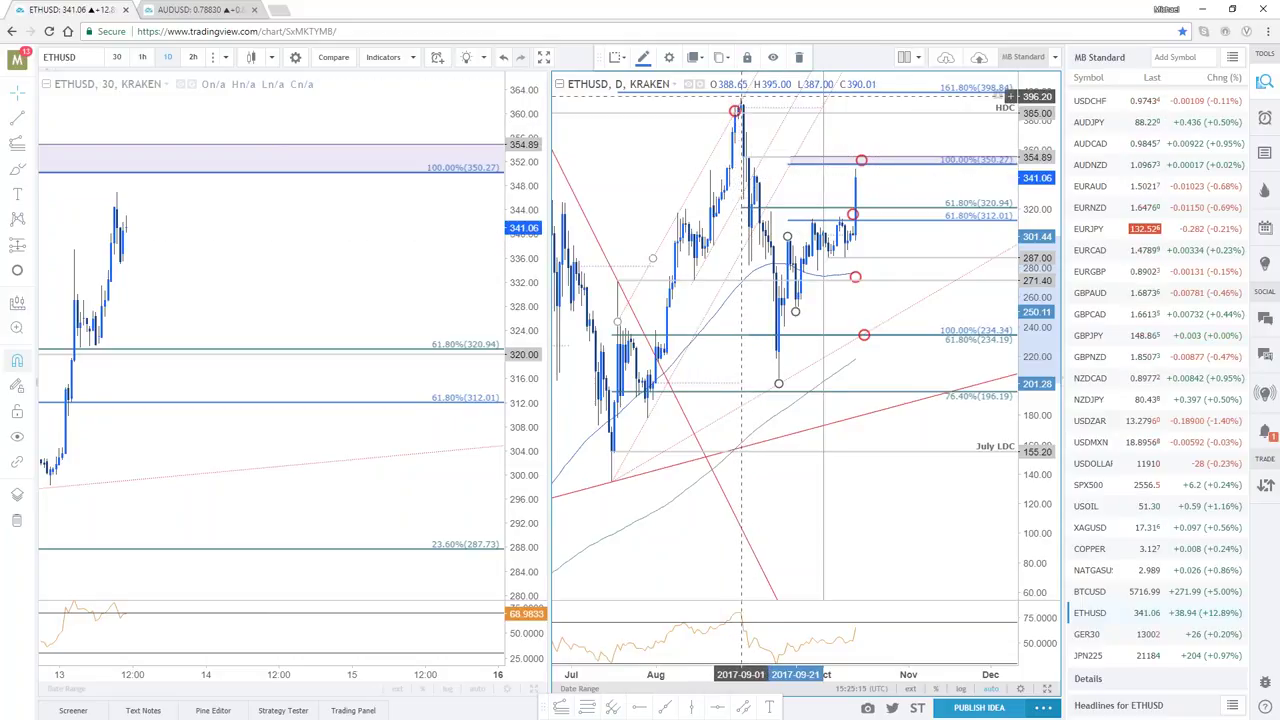
# Zoom the daily chart, pan the 30-minute ETHUSD chart to earlier days, then switch both to BTCUSD
pyautogui.scroll(-2, 735, 110)
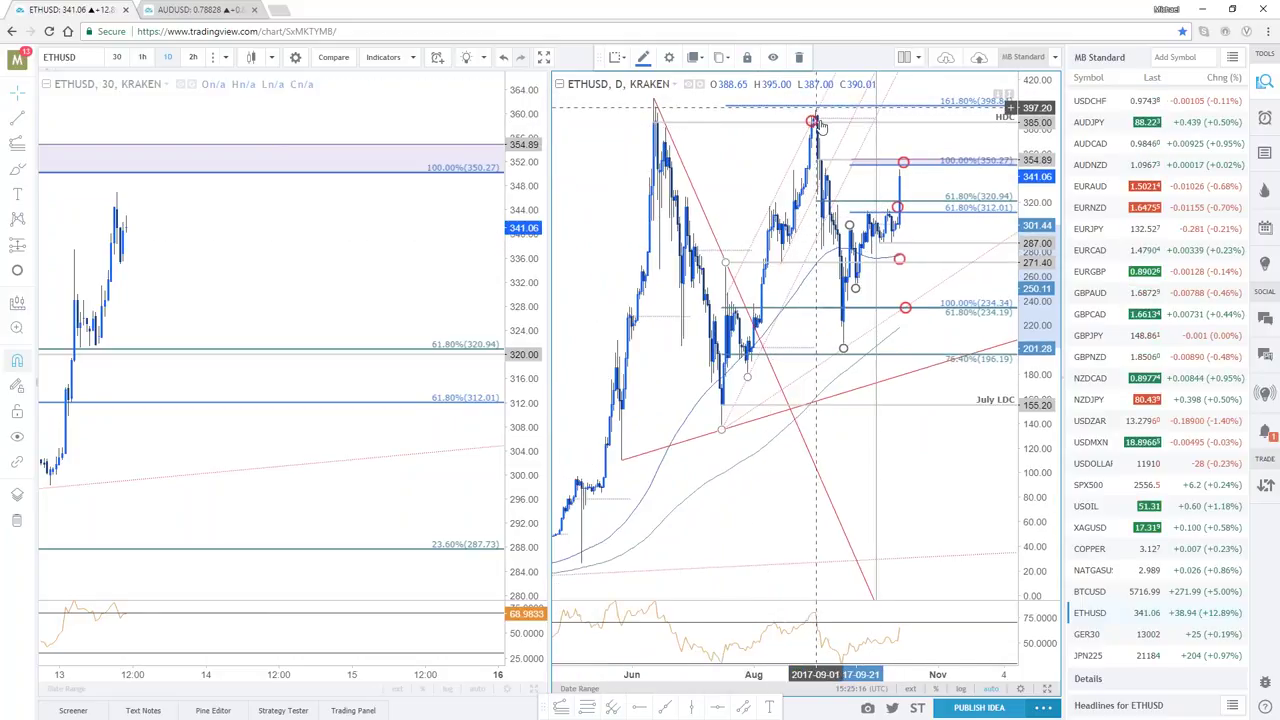
pyautogui.scroll(2, 818, 122)
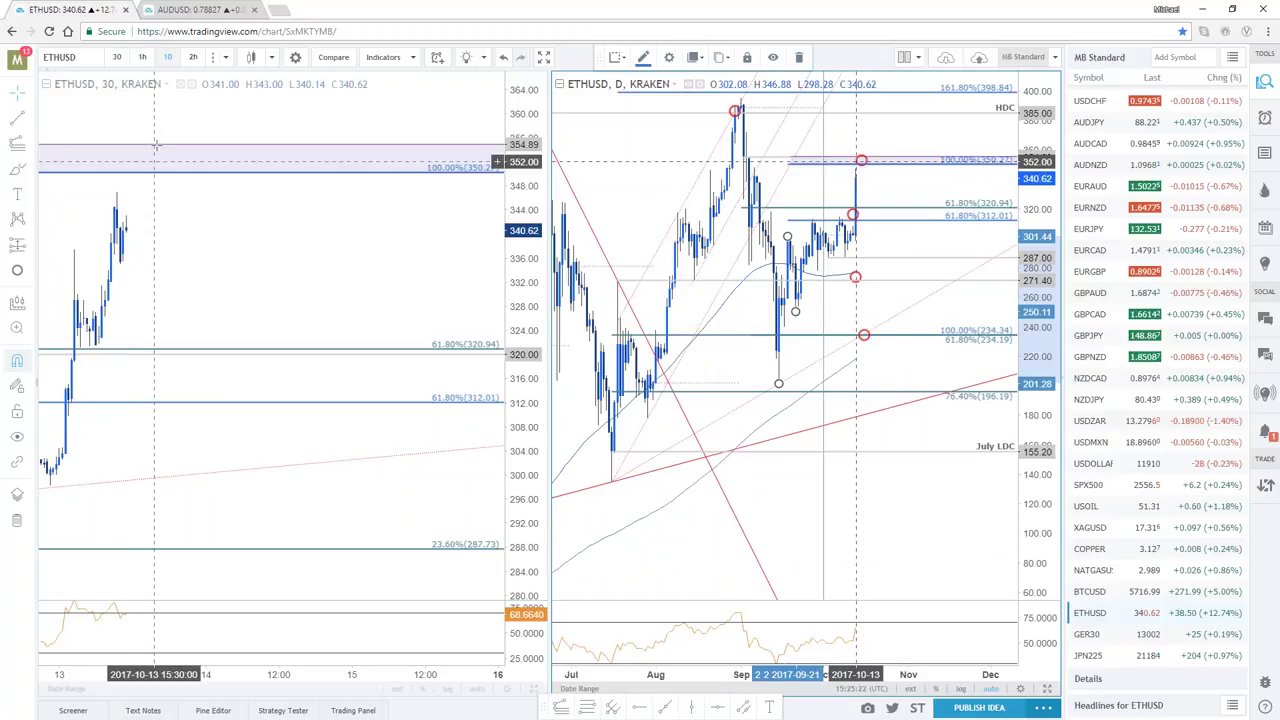
pyautogui.moveTo(143, 163); pyautogui.dragTo(457, 221)
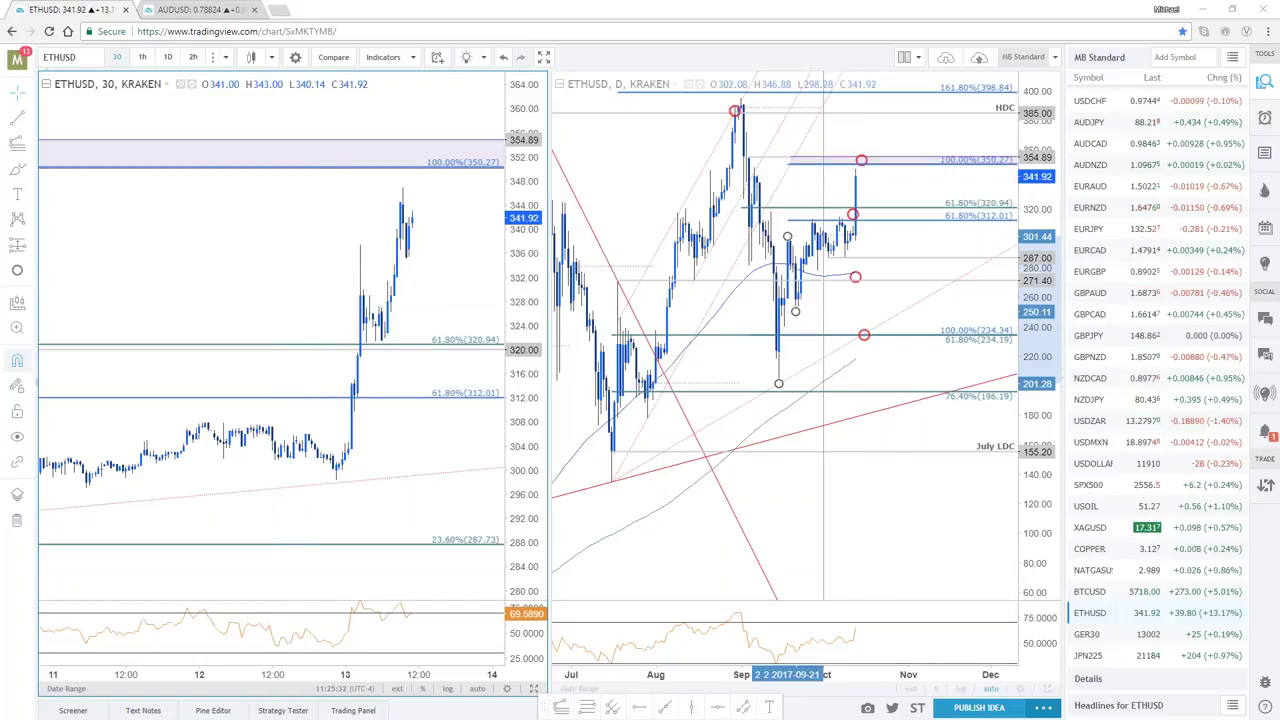
pyautogui.moveTo(336, 150); pyautogui.dragTo(324, 150)
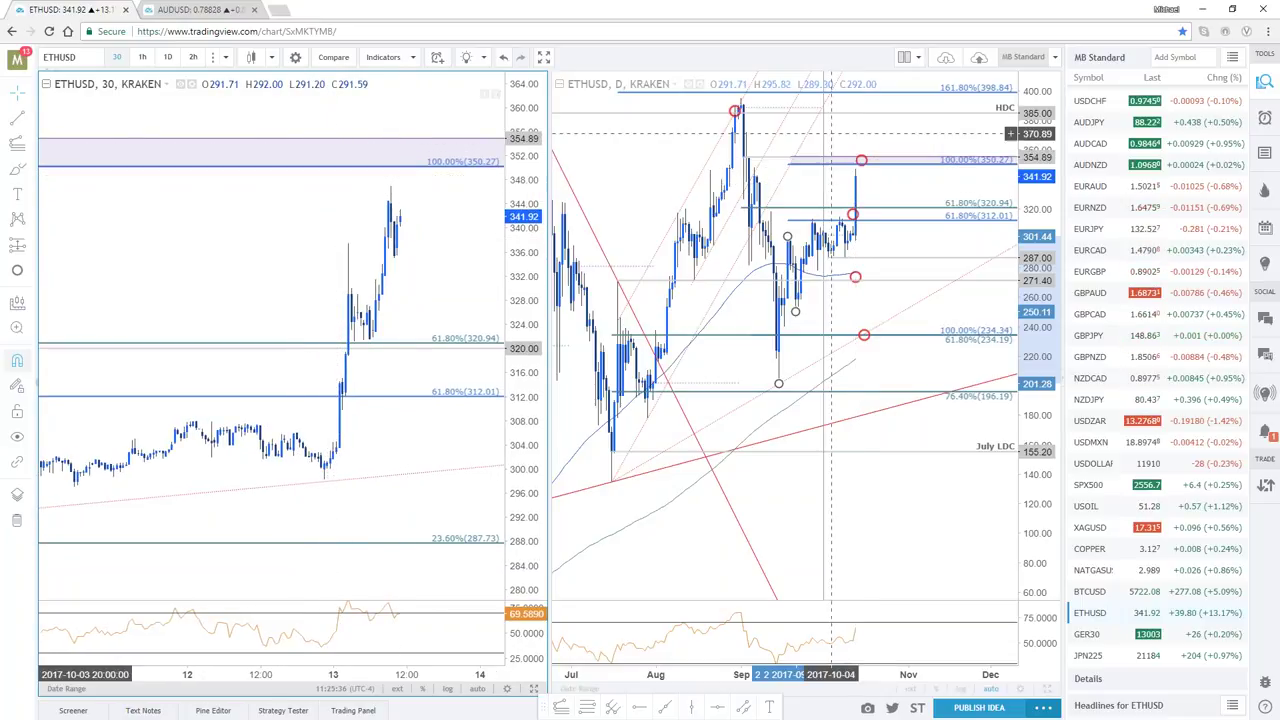
pyautogui.click(1090, 591)
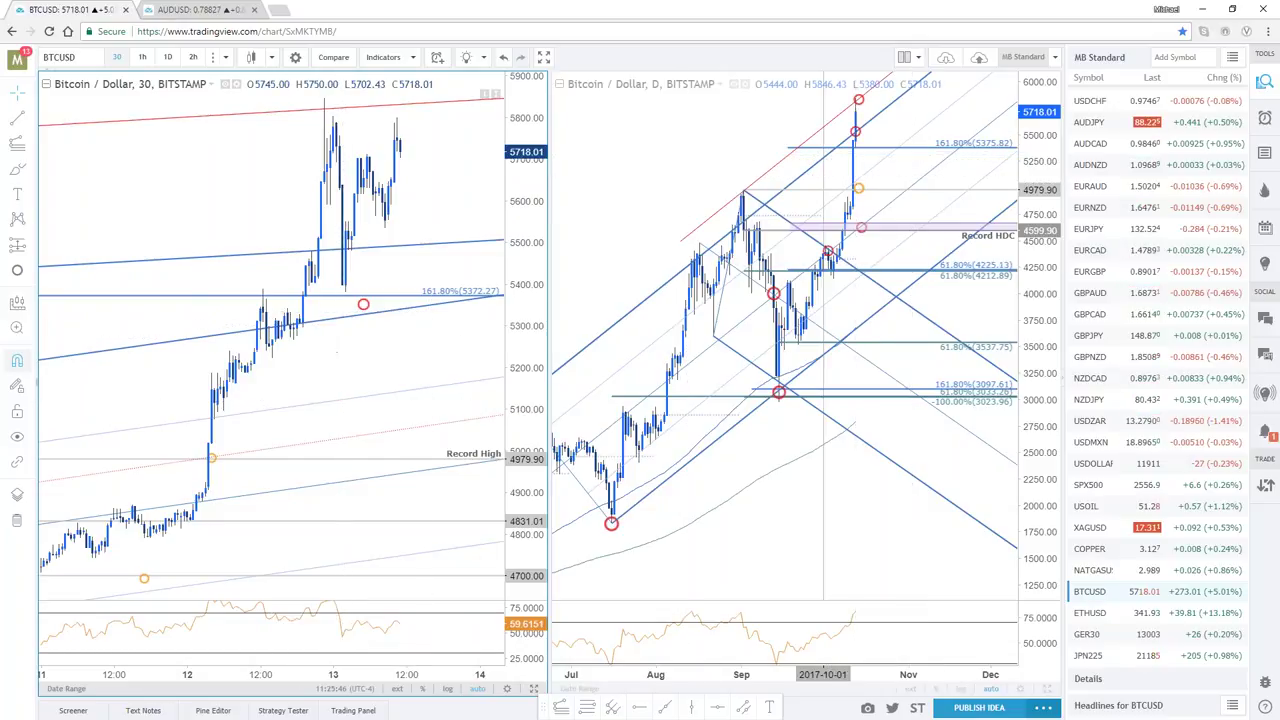
# Zoom and pan the BTCUSD charts to earlier days, then close the enlarged ETH/USD chart on DailyFX
pyautogui.scroll(-1, 922, 208)
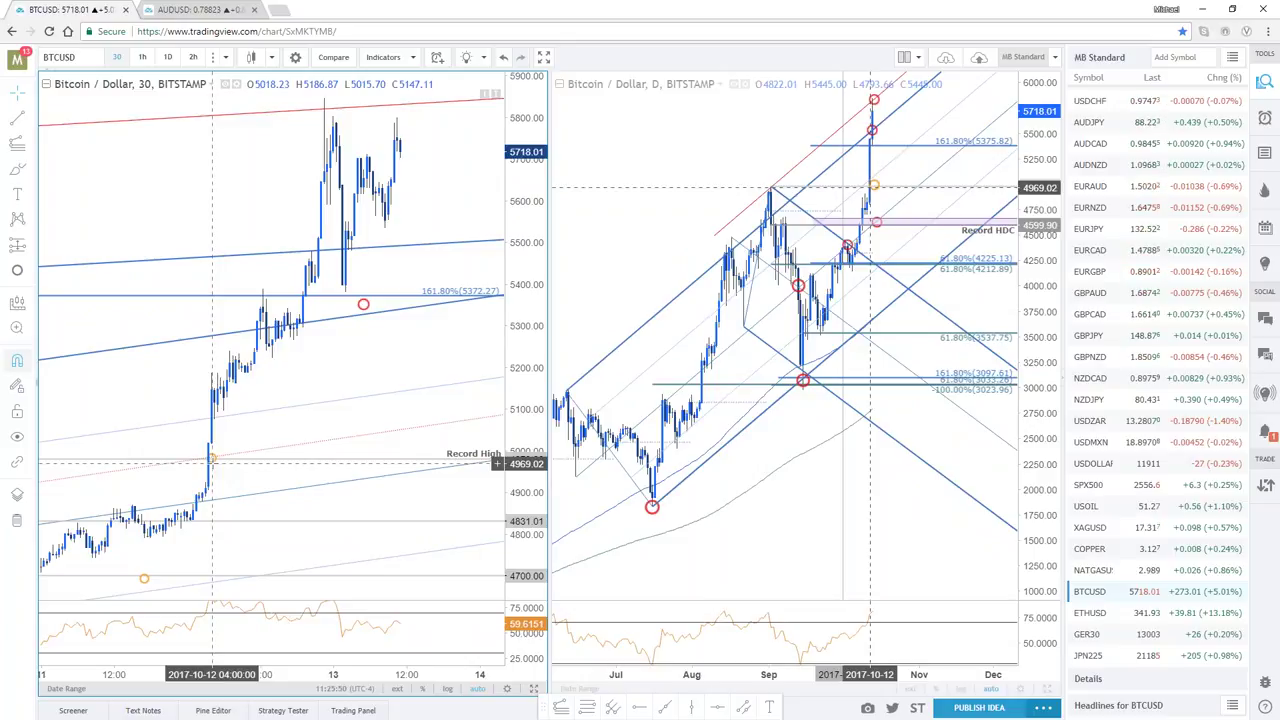
pyautogui.scroll(-1, 211, 462)
pyautogui.moveTo(214, 460); pyautogui.dragTo(362, 441)
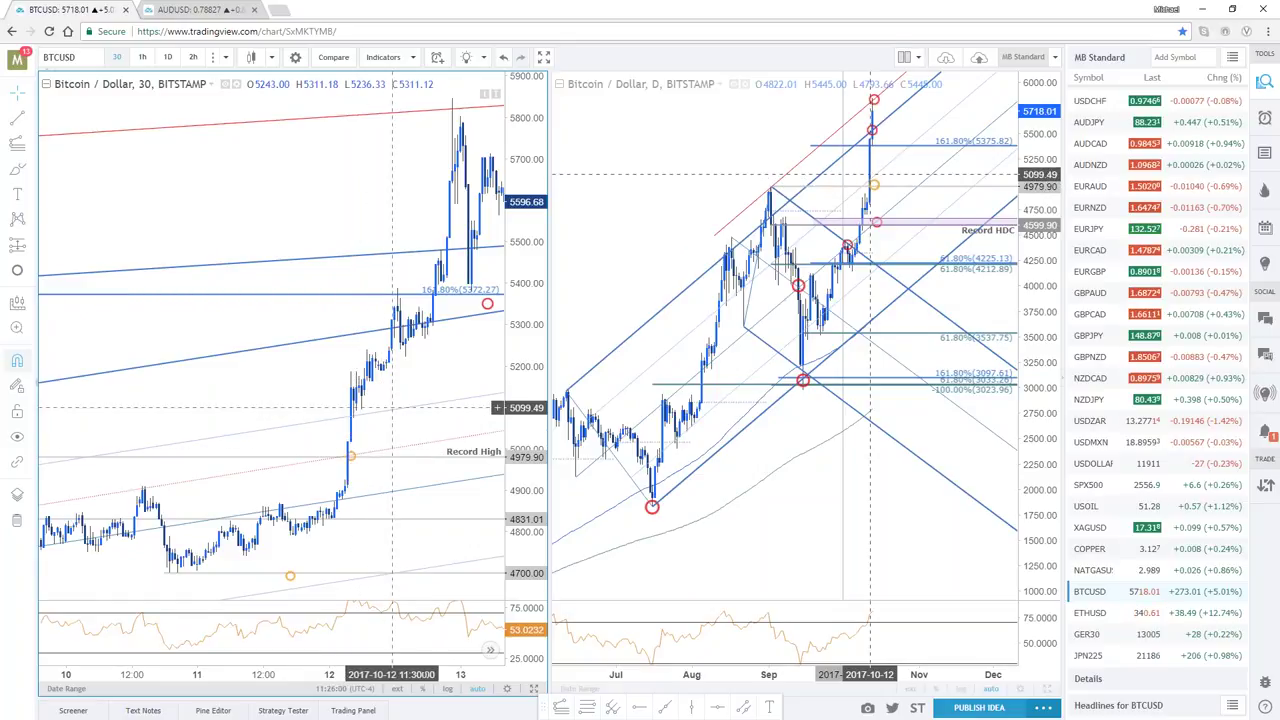
pyautogui.hscroll(5, 310, 412)
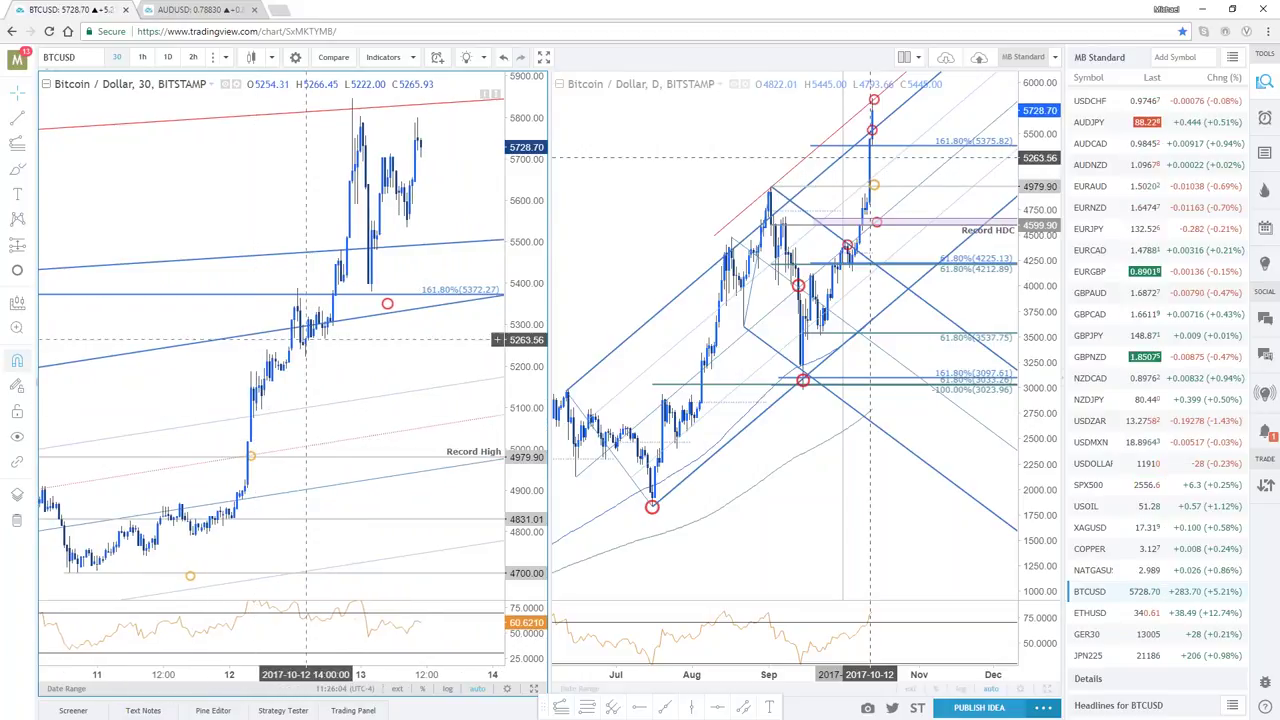
pyautogui.hscroll(-3, 183, 217)
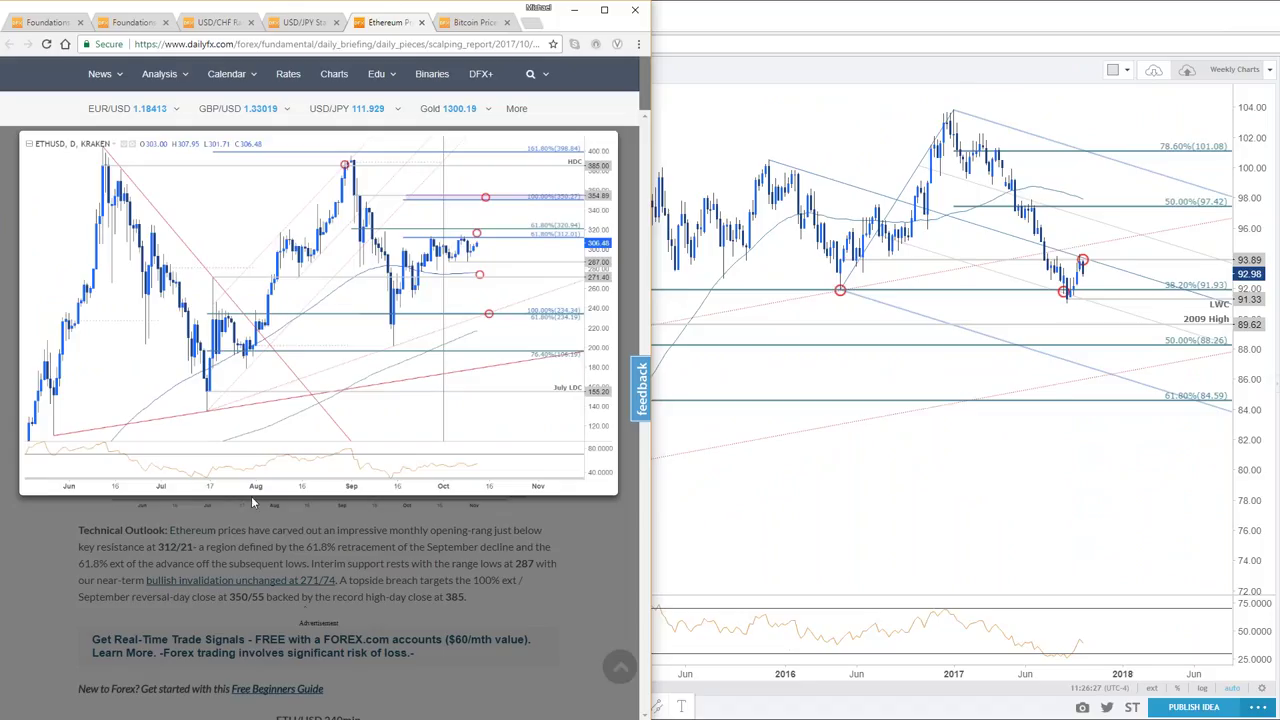
pyautogui.click(251, 496)
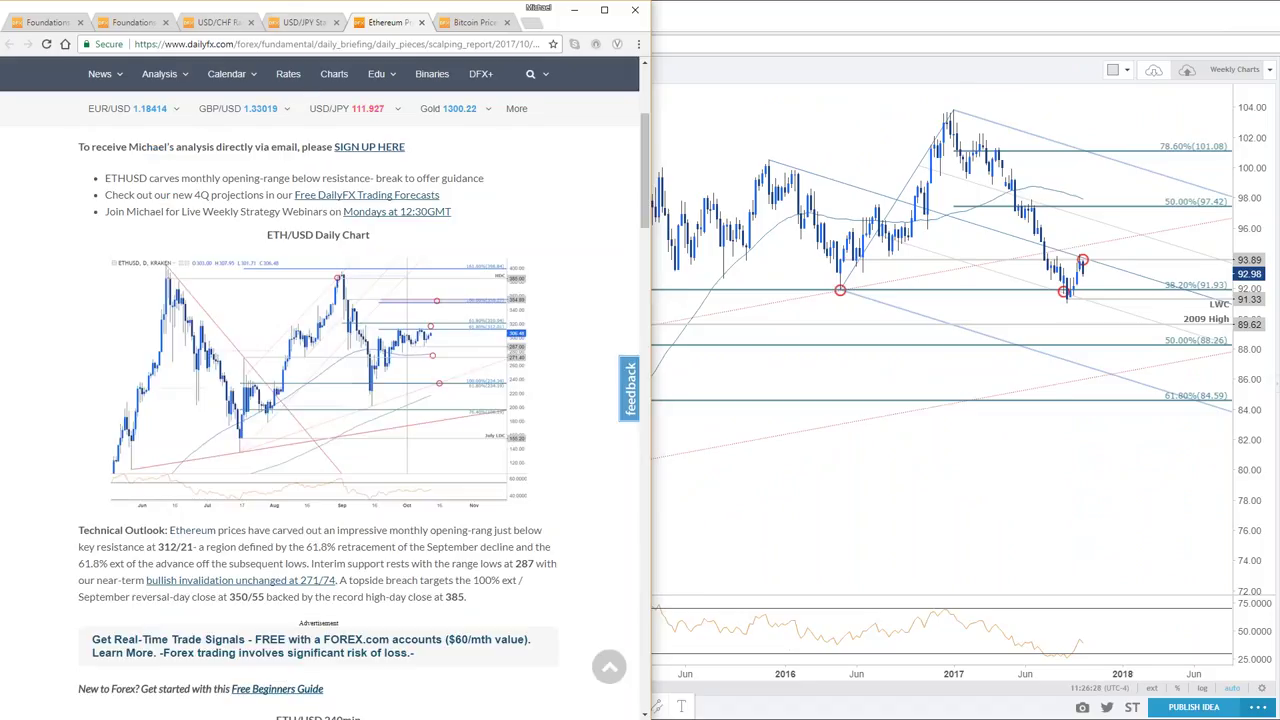
# Open the Bitcoin Prices article, enlarge its BTC/USD daily chart, and return to TradingView
pyautogui.click(490, 24)
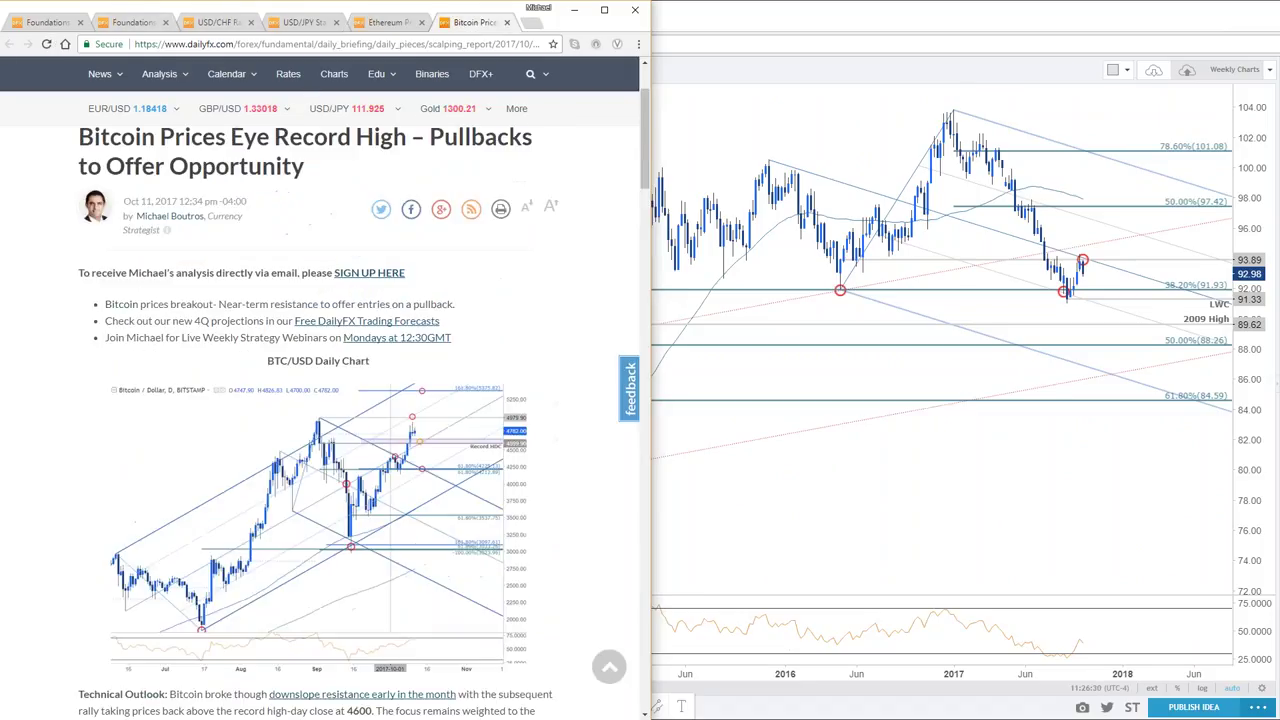
pyautogui.scroll(-3, 512, 405)
pyautogui.click(487, 413)
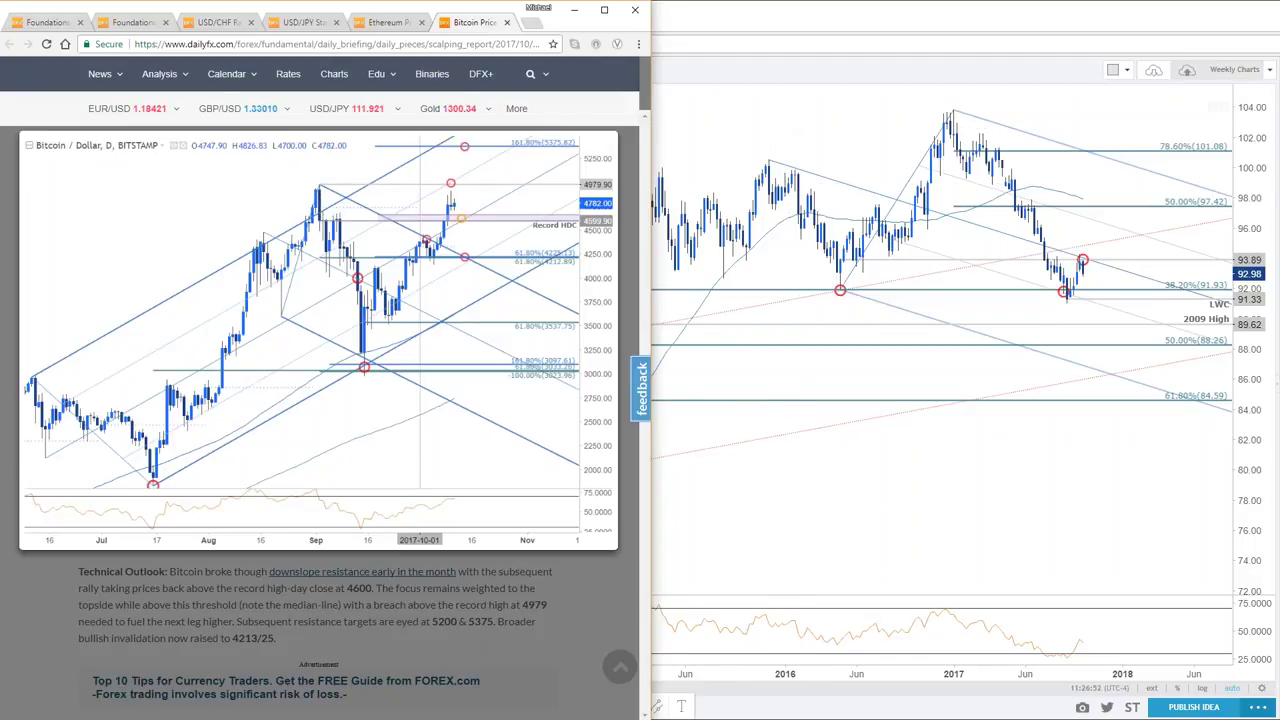
pyautogui.hotkey('alt', 'Tab')
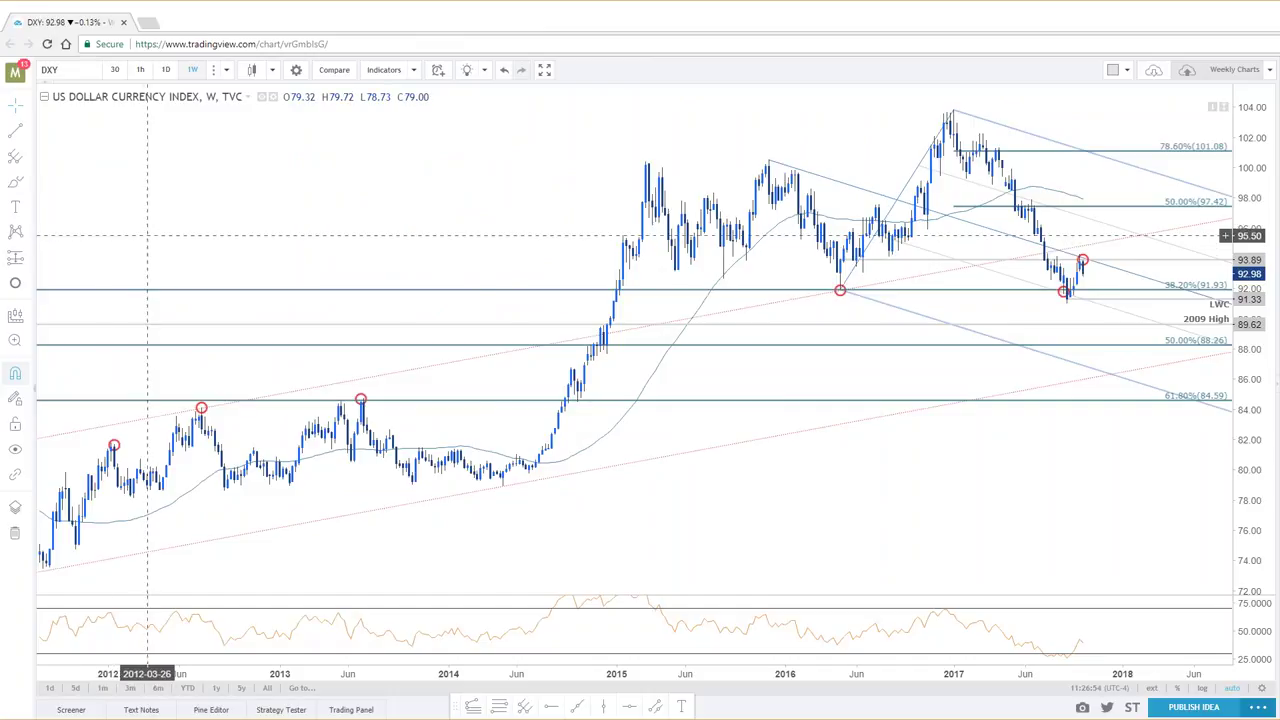
# Load the saved 'MB Standard' layout with BTCUSD 30-minute and daily charts
pyautogui.click(1153, 72)
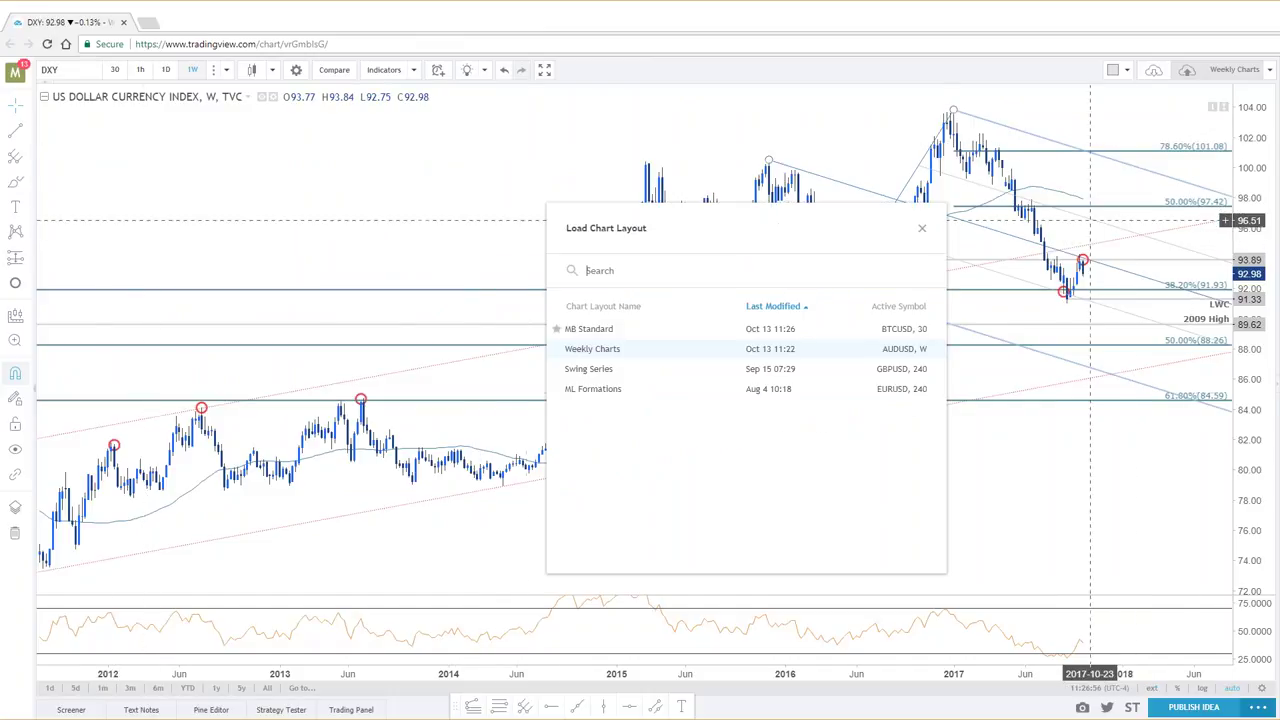
pyautogui.click(610, 330)
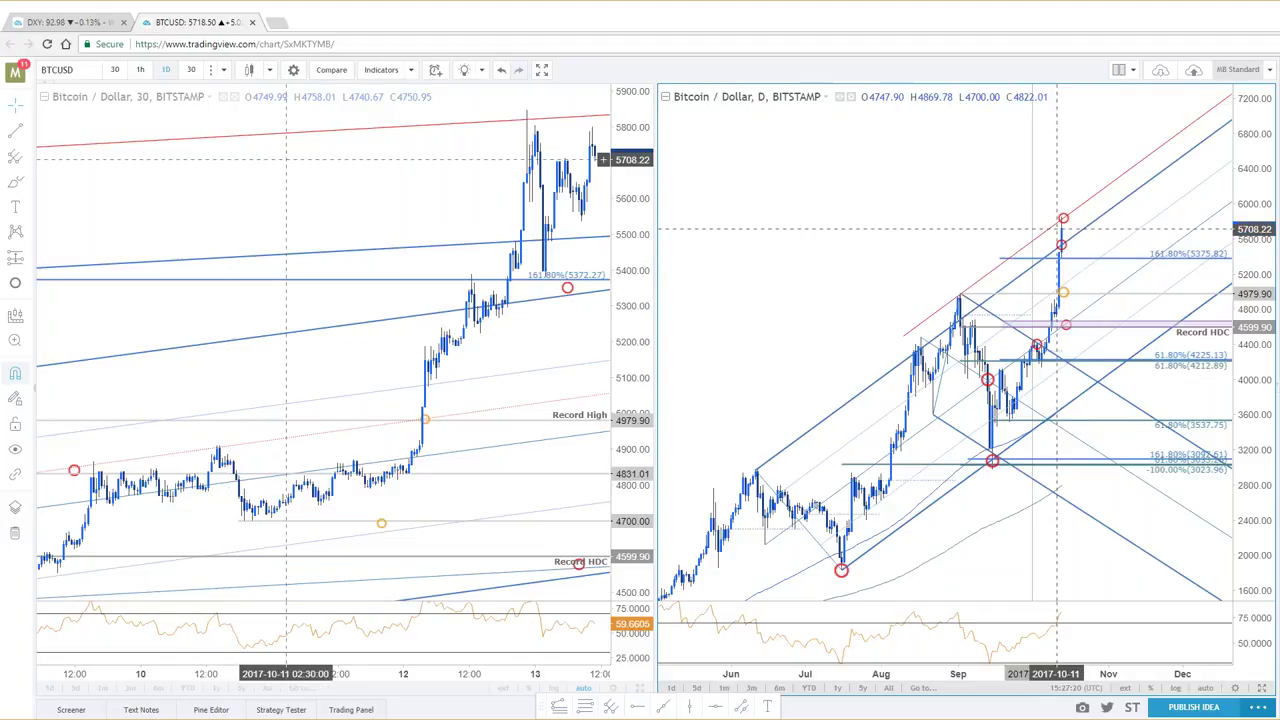
# Replace BTCUSD with XAUUSD and widen the gold price scale to show both 50% levels
pyautogui.moveTo(292, 165); pyautogui.dragTo(100, 185)
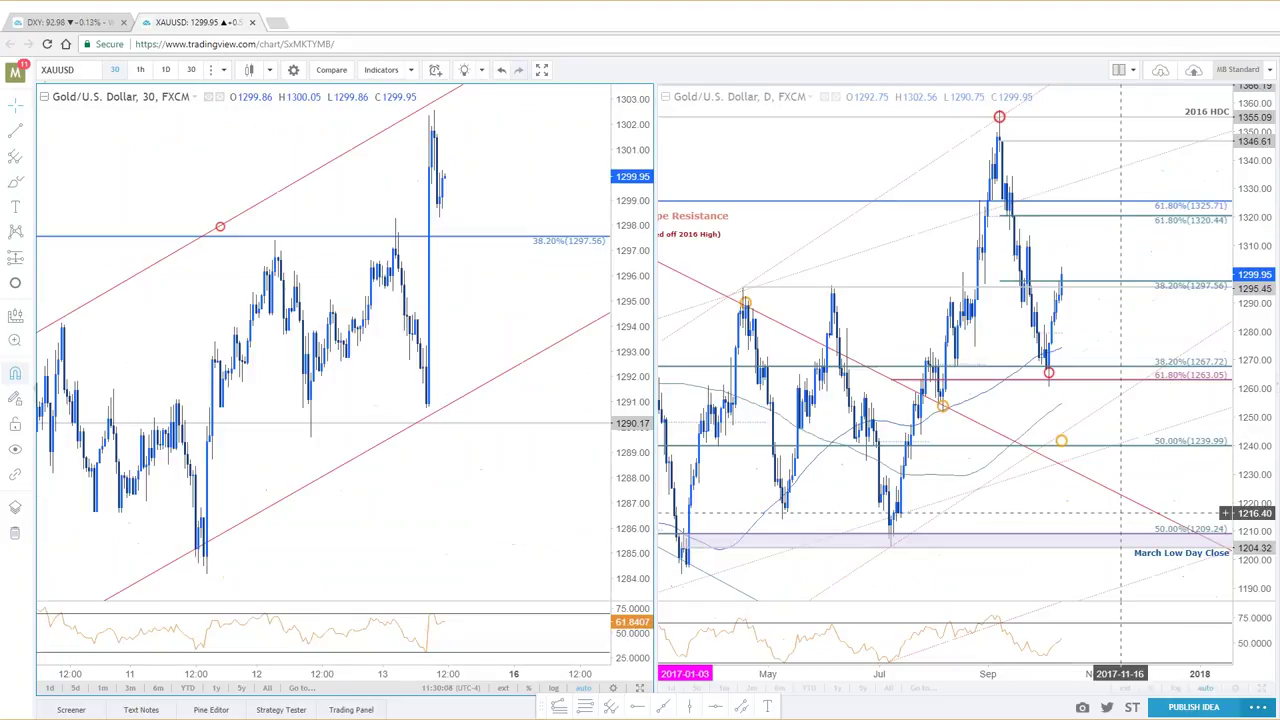
pyautogui.moveTo(630, 420); pyautogui.dragTo(630, 505)
pyautogui.scroll(-2, 330, 350)
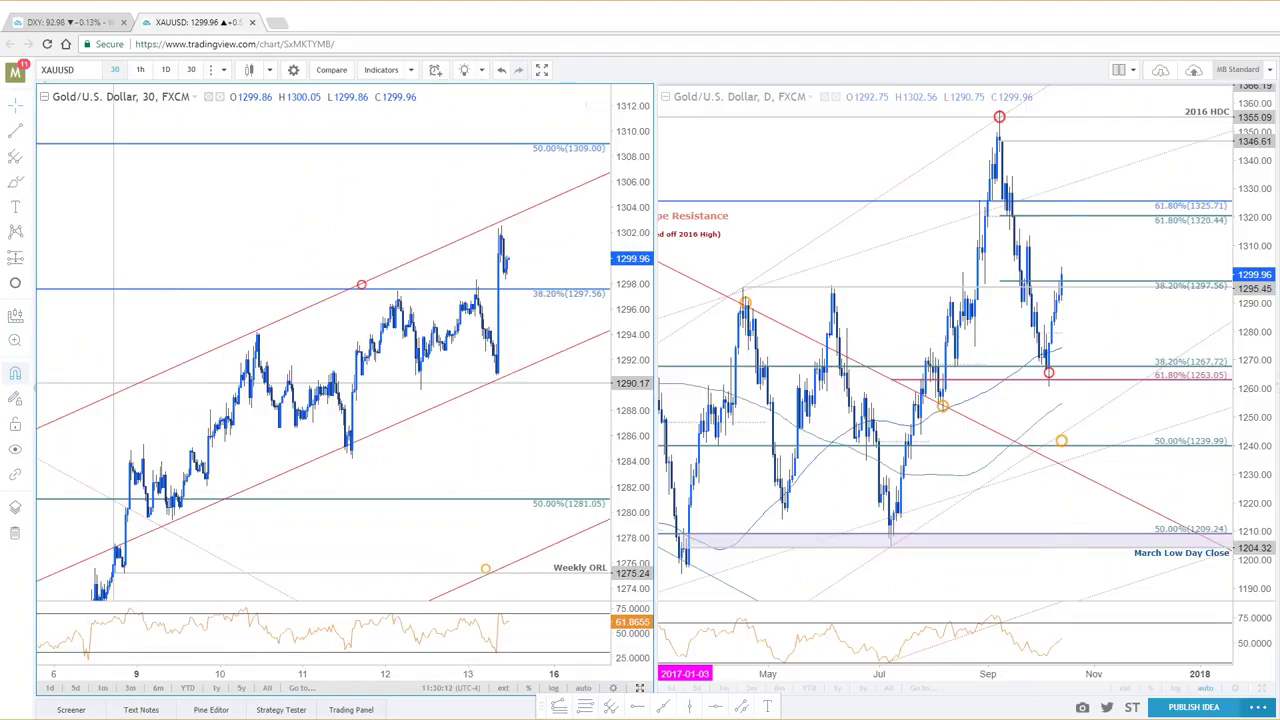
# Maximize the XAUUSD 30-minute chart and pan back to the early October low near 1275.24
pyautogui.hotkey('alt', 'Return')
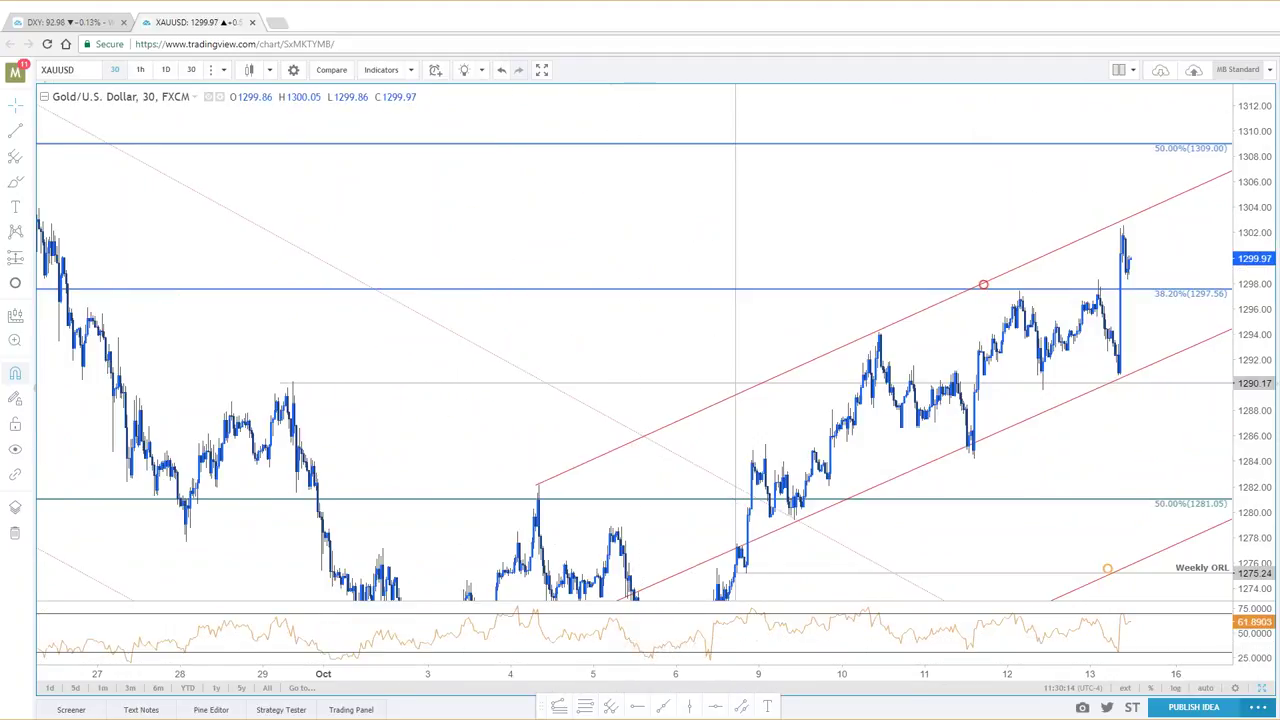
pyautogui.moveTo(742, 318); pyautogui.dragTo(590, 340)
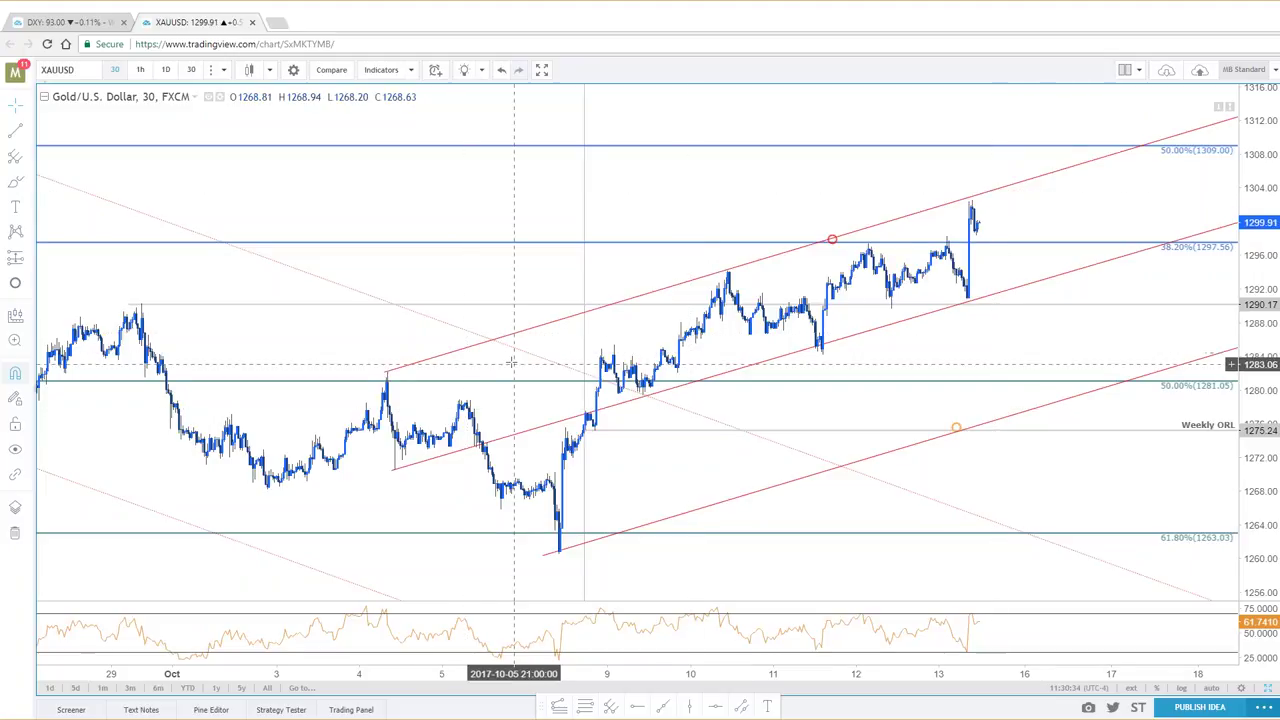
pyautogui.moveTo(516, 358); pyautogui.dragTo(680, 387)
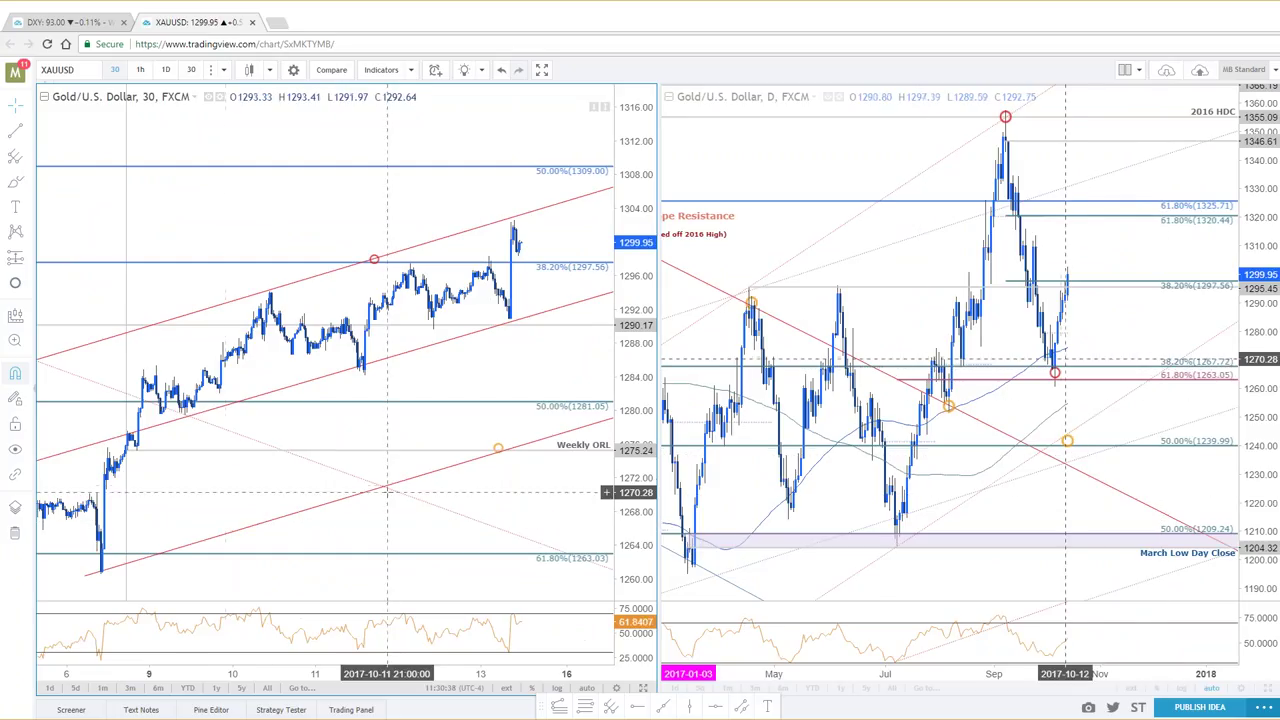
pyautogui.scroll(-2, 192, 472)
pyautogui.scroll(-6, 192, 472)
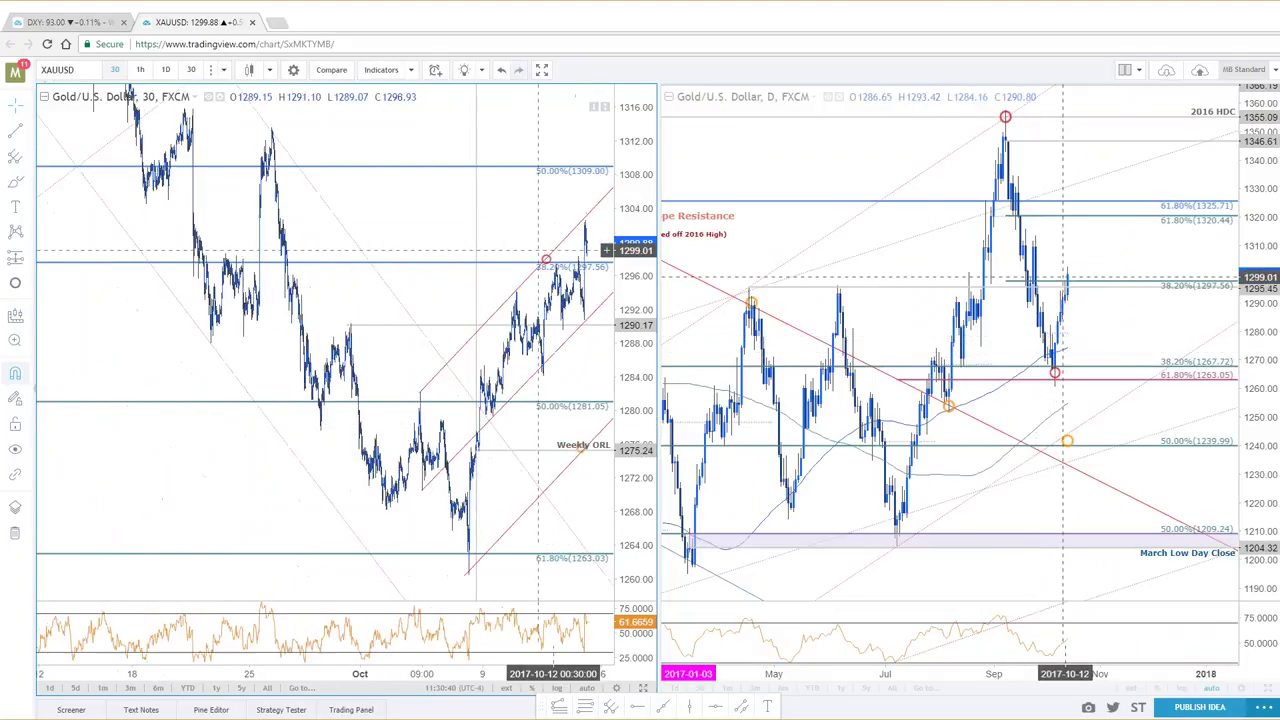
pyautogui.scroll(-3, 192, 472)
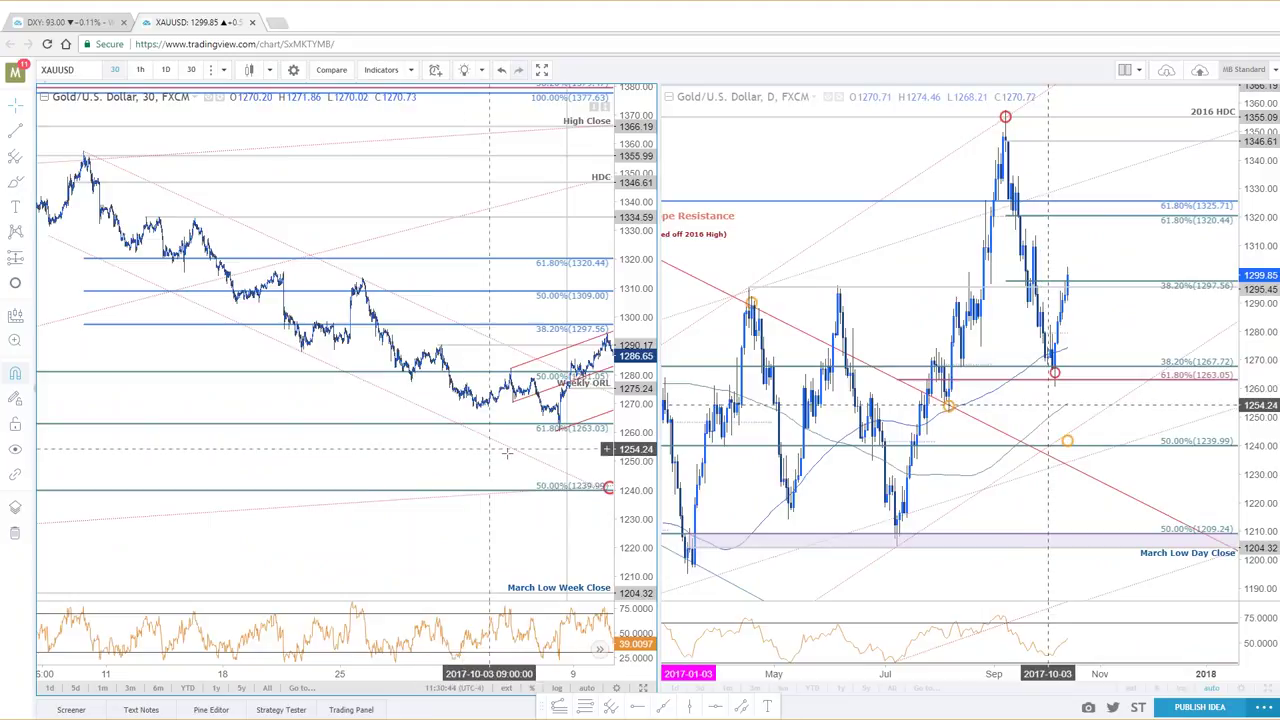
pyautogui.scroll(6, 478, 464)
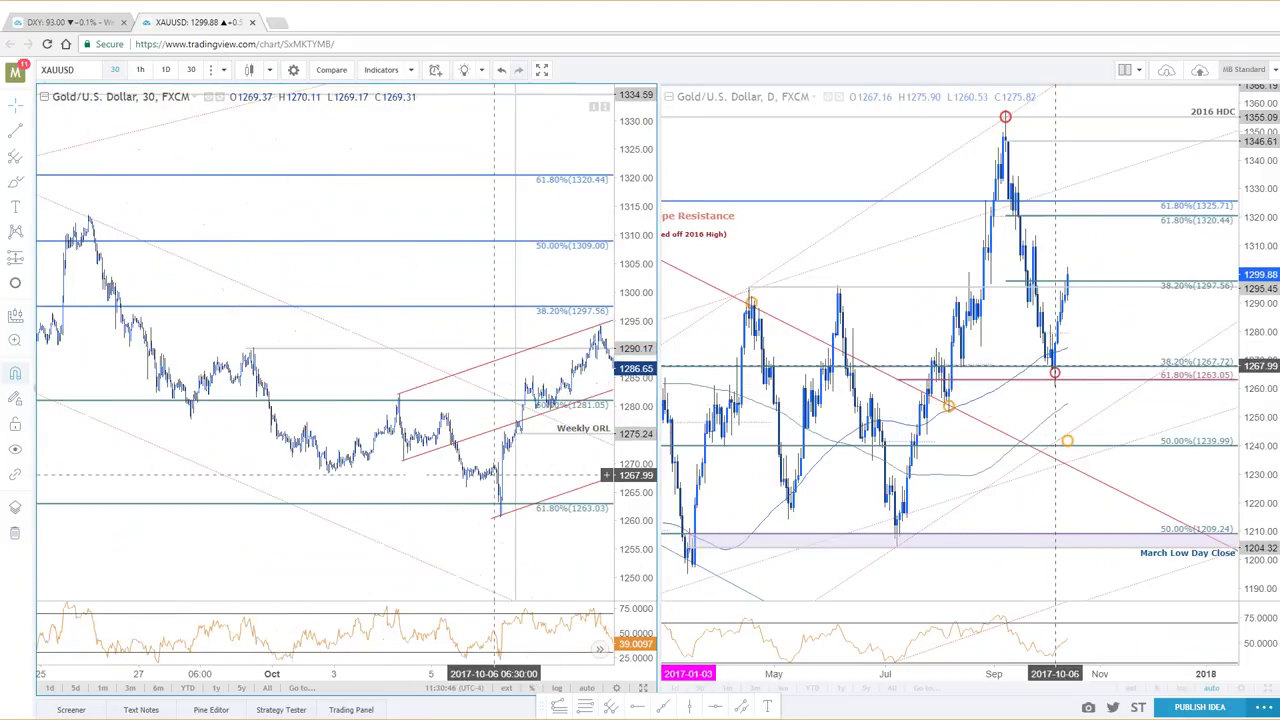
pyautogui.moveTo(458, 462); pyautogui.dragTo(388, 458)
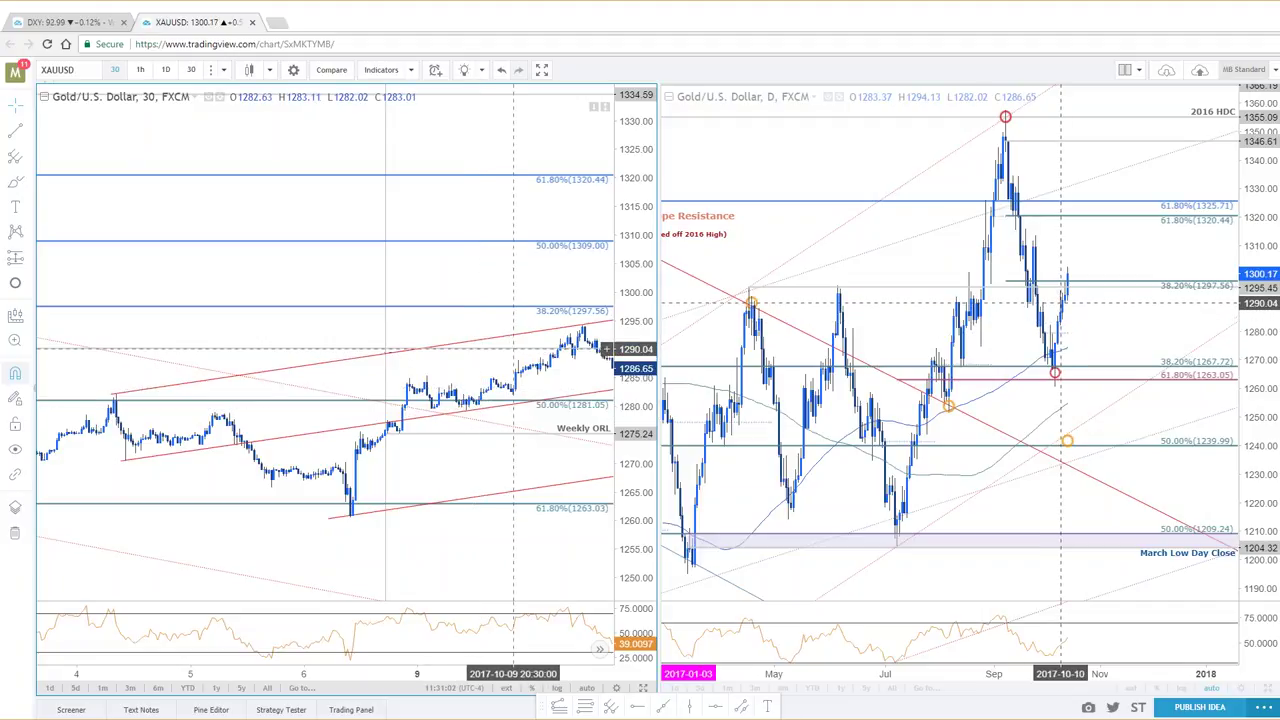
pyautogui.moveTo(482, 367); pyautogui.dragTo(155, 383)
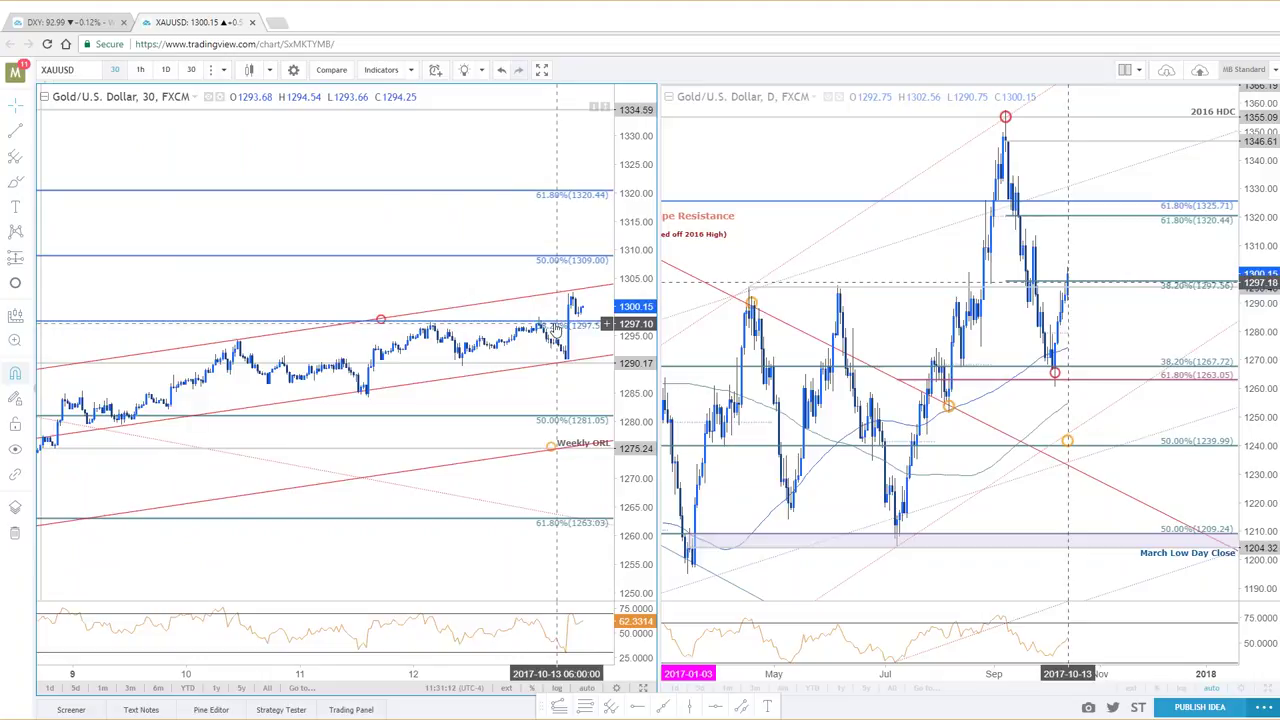
pyautogui.scroll(-2, 556, 330)
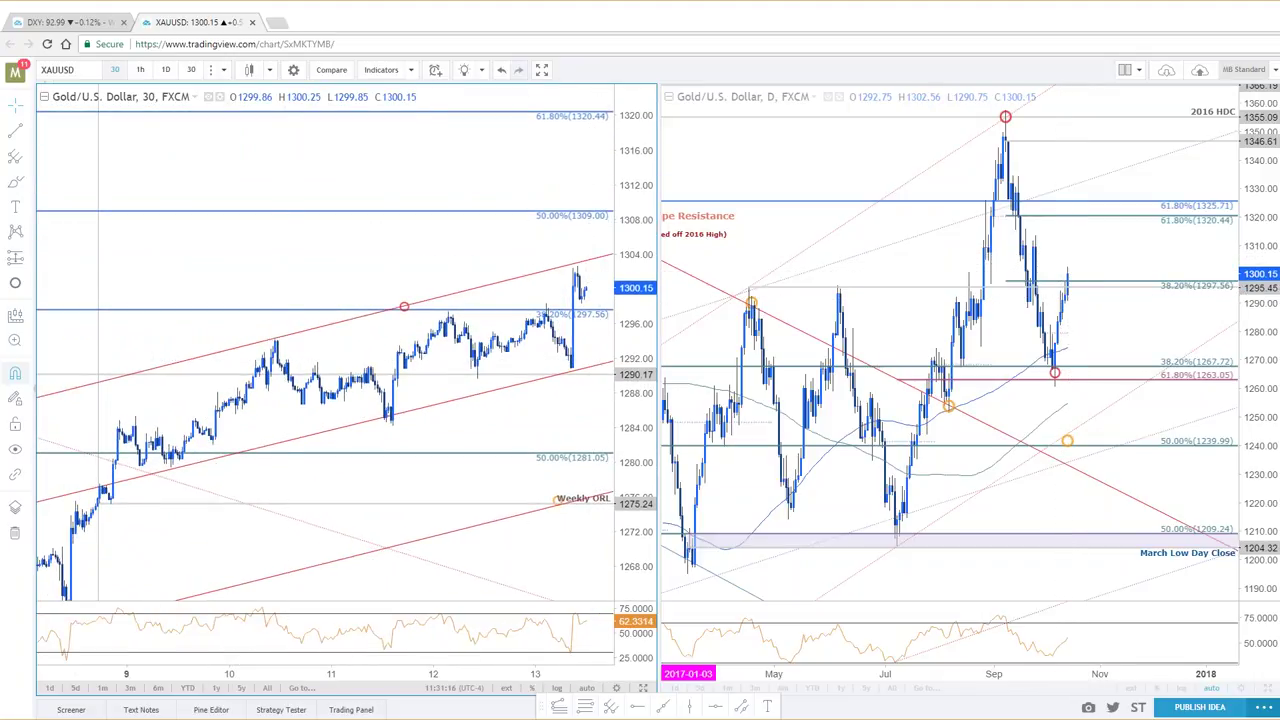
pyautogui.moveTo(509, 255); pyautogui.dragTo(414, 252)
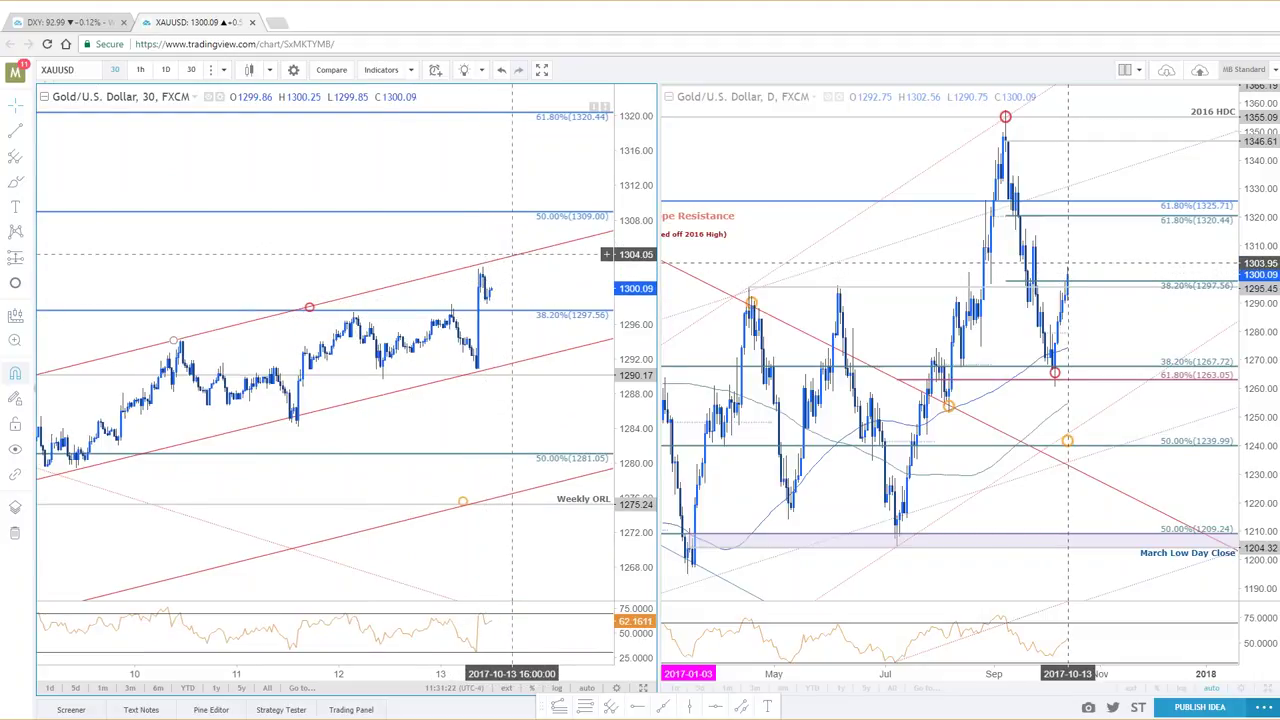
pyautogui.scroll(1, 512, 254)
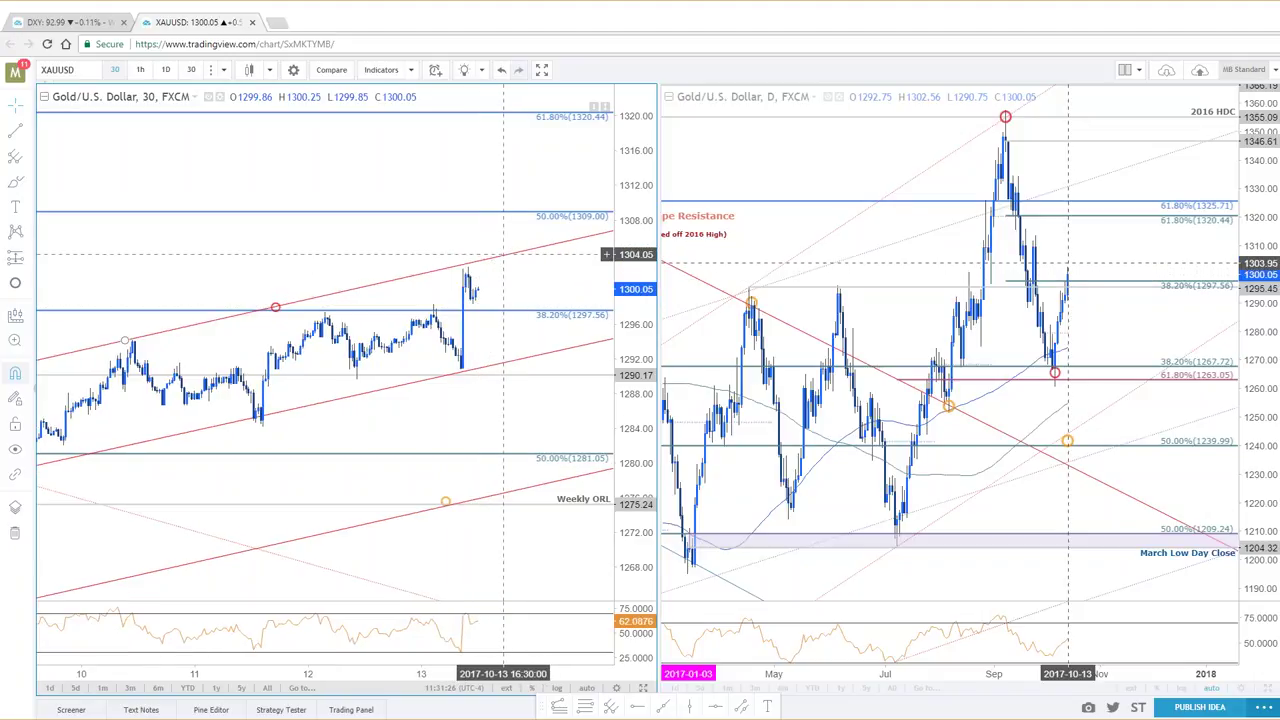
pyautogui.click(501, 260)
pyautogui.scroll(-2, 380, 341)
pyautogui.scroll(-1, 380, 341)
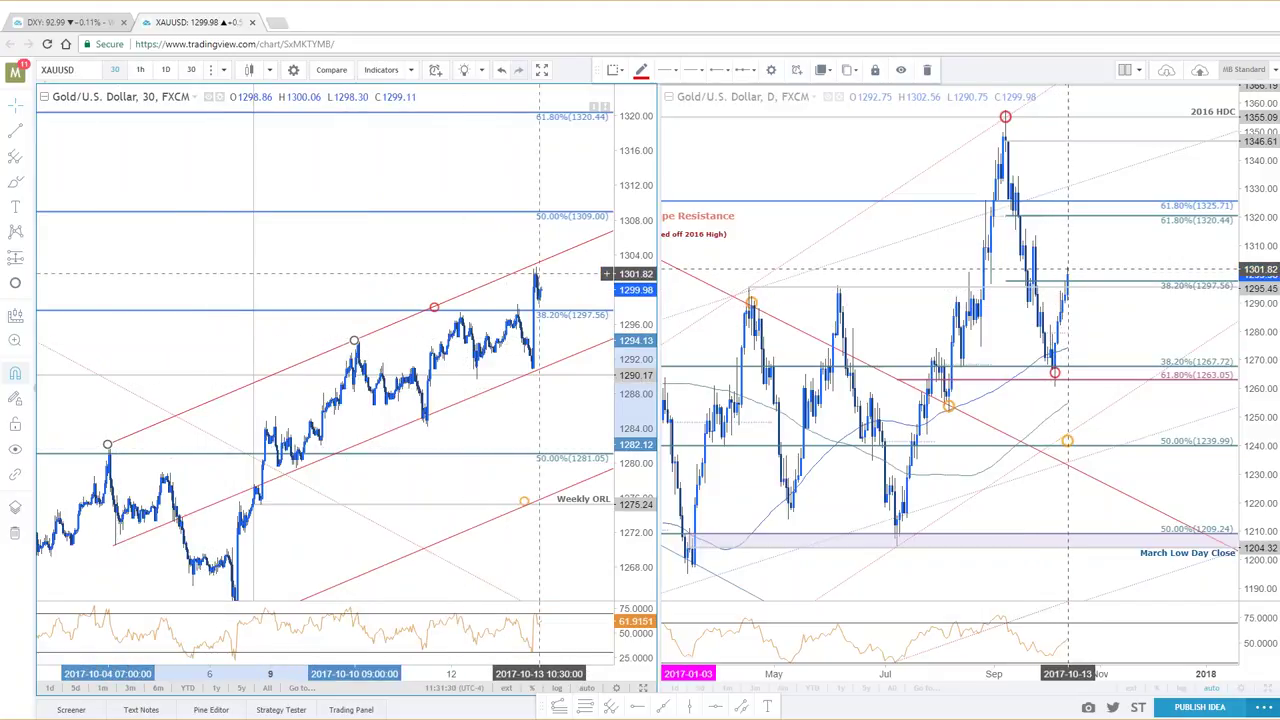
# Zoom the gold daily chart out to 88.6% at 1083.71, showing 2014 High 1391.97 and Low 1130.10
pyautogui.scroll(2, 535, 272)
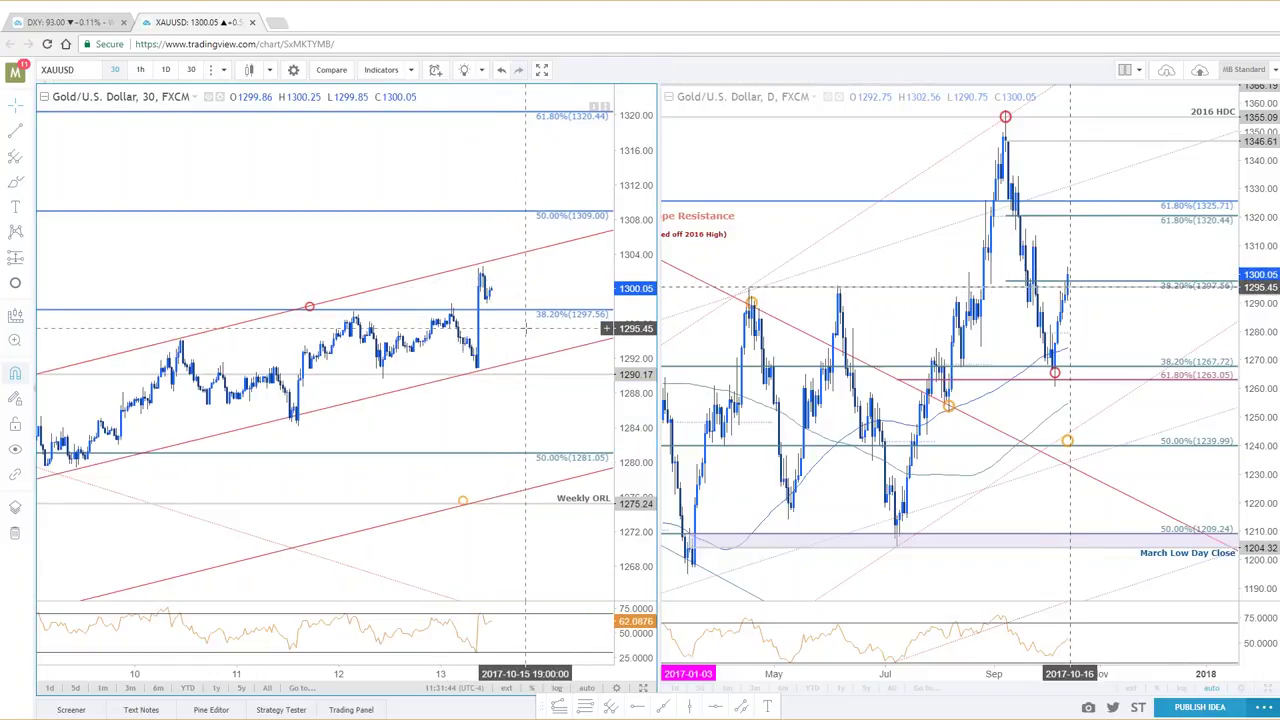
pyautogui.click(1228, 330)
pyautogui.moveTo(1180, 330); pyautogui.dragTo(1204, 330)
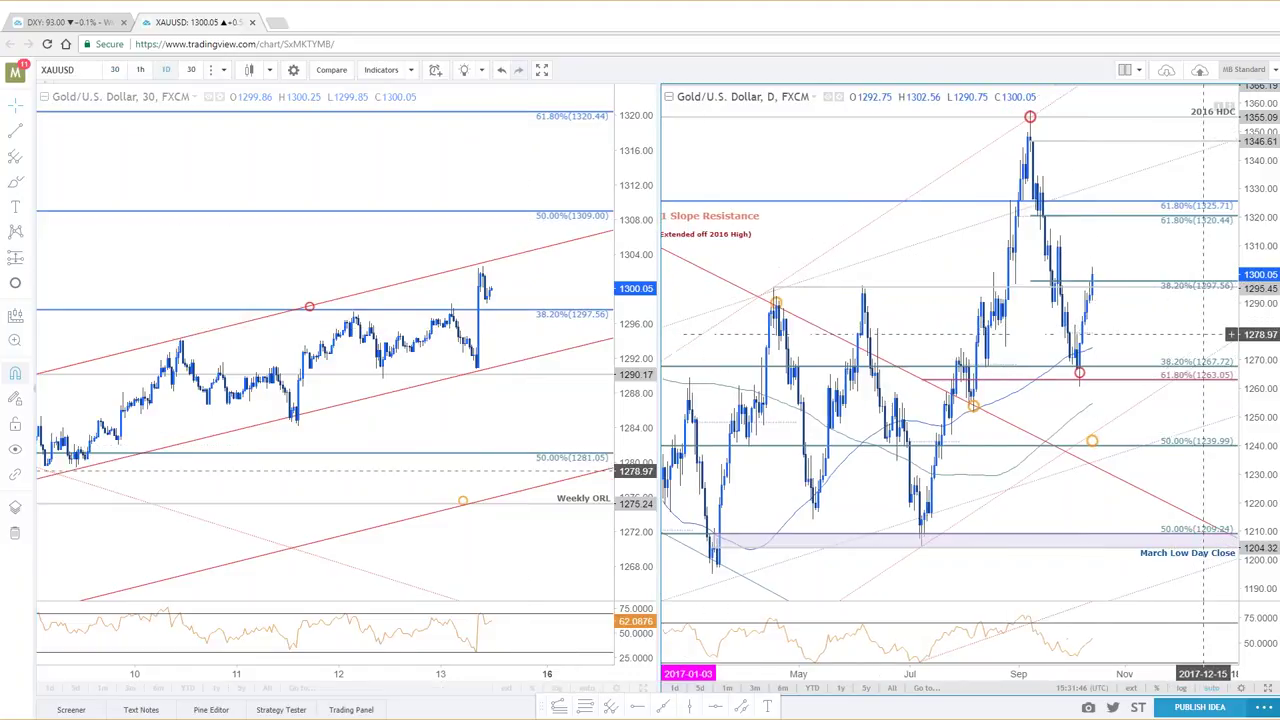
pyautogui.scroll(-3, 1204, 330)
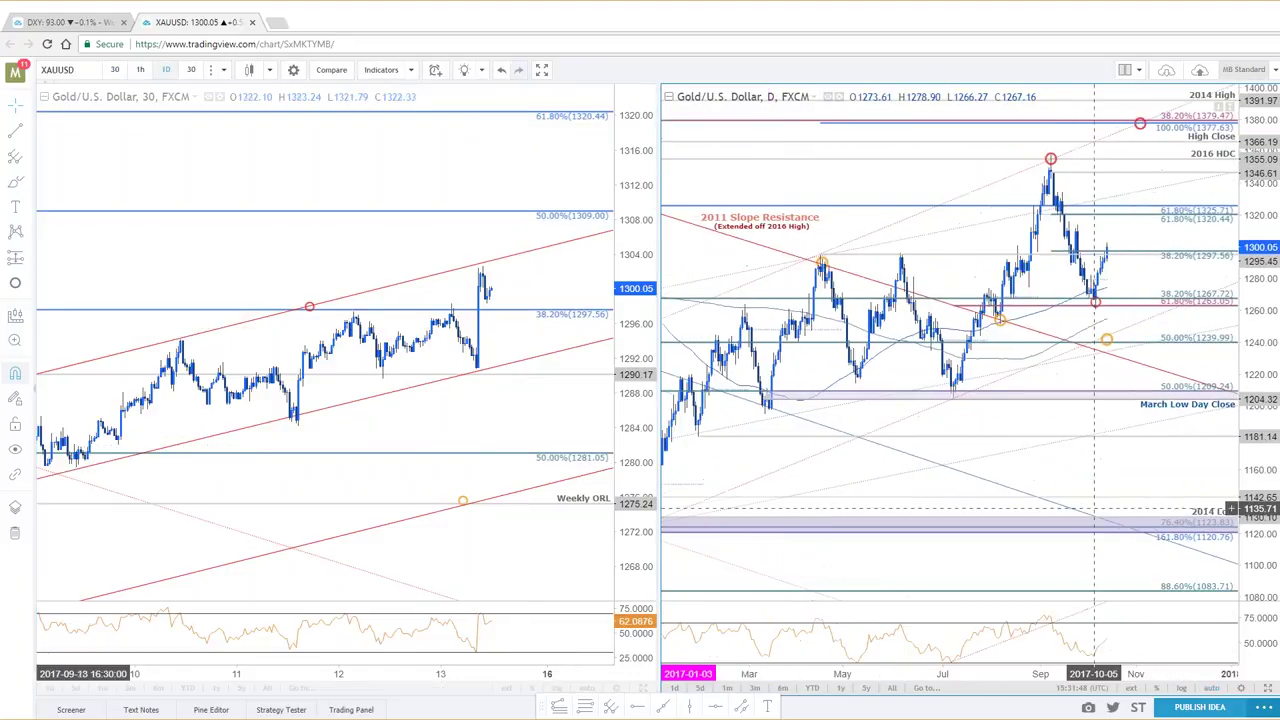
pyautogui.scroll(1, 1094, 508)
pyautogui.click(265, 560)
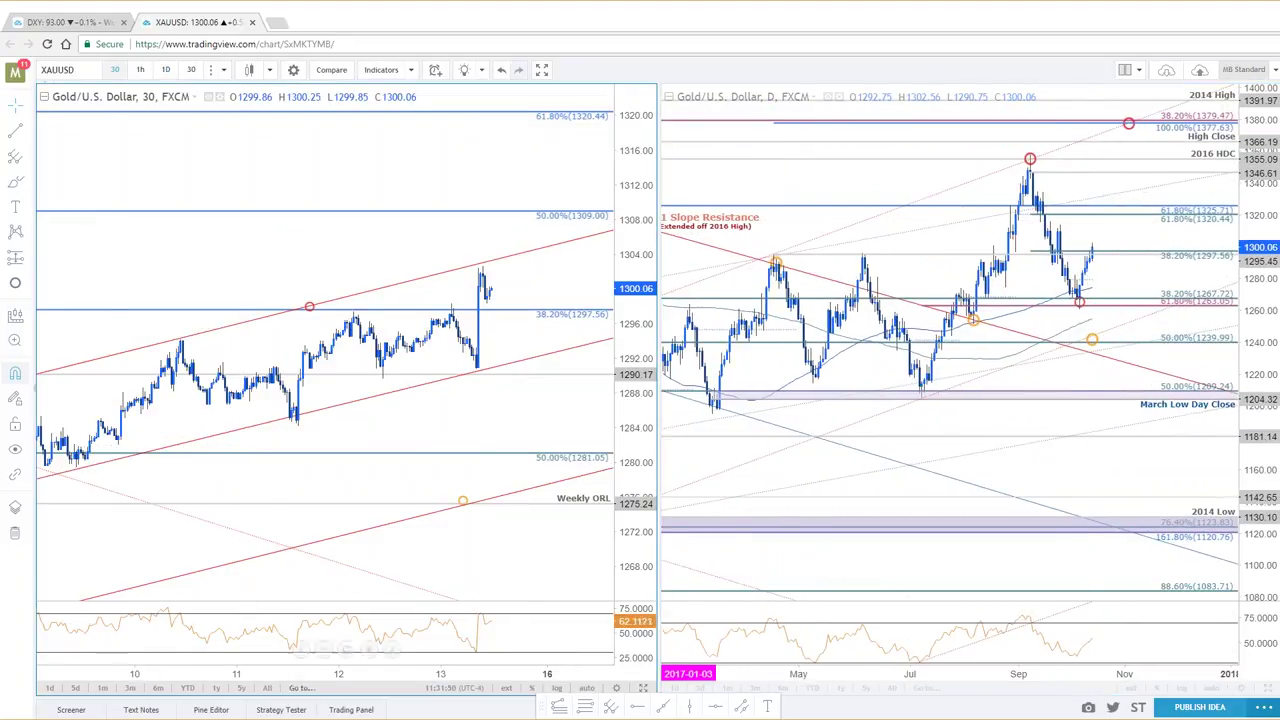